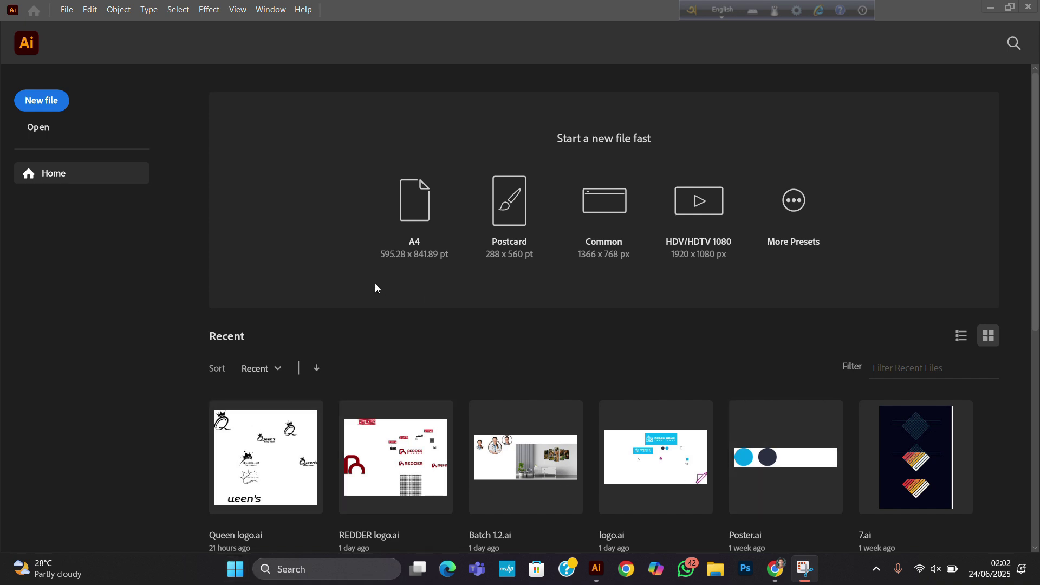
Step: Create a new 1000 x 1000 px document named Icon, with pixel units and RGB color mode
left_click(45, 99)
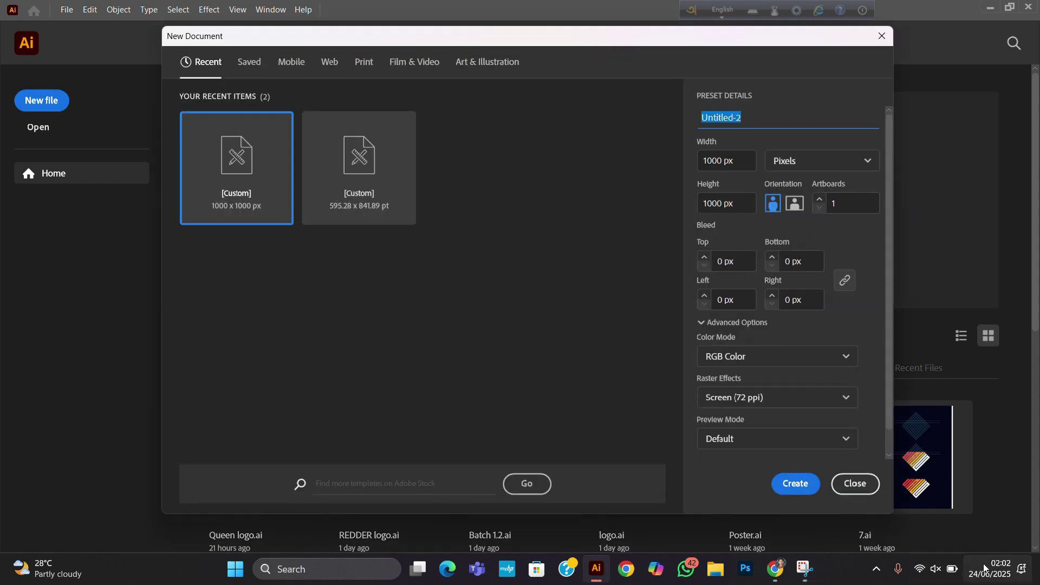
key("BackSpace")
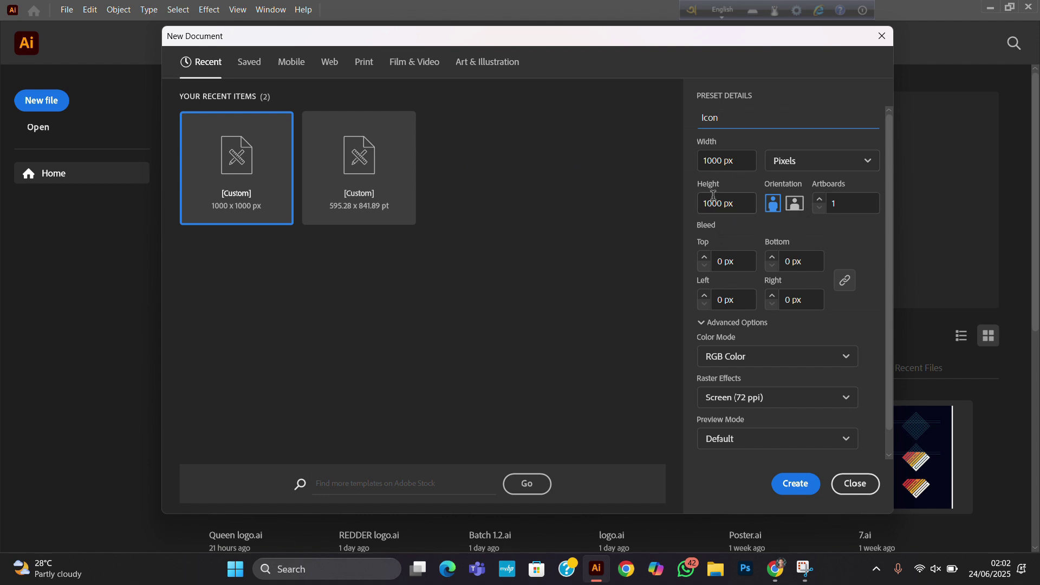
left_click(807, 165)
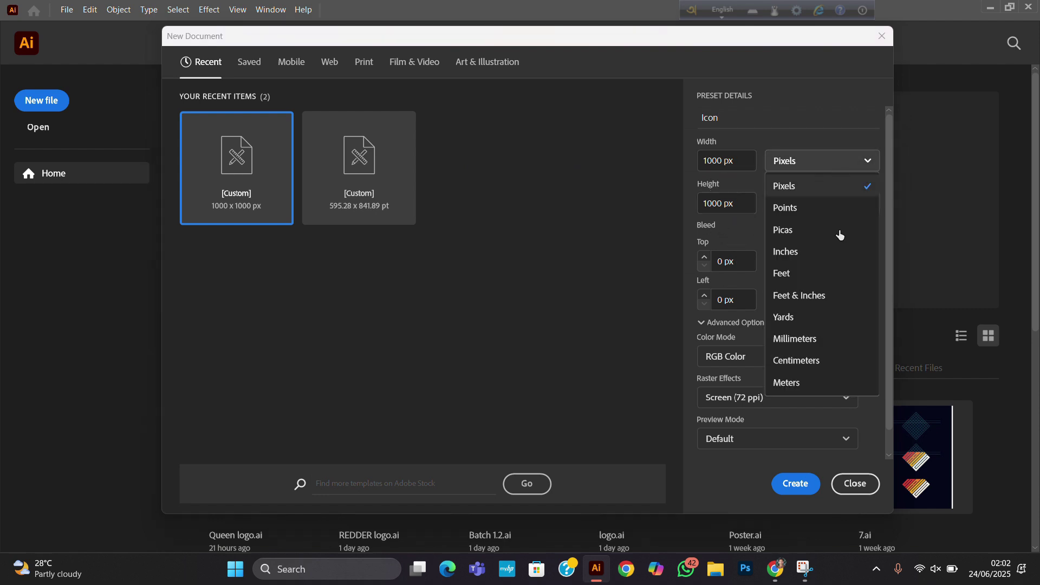
left_click(786, 185)
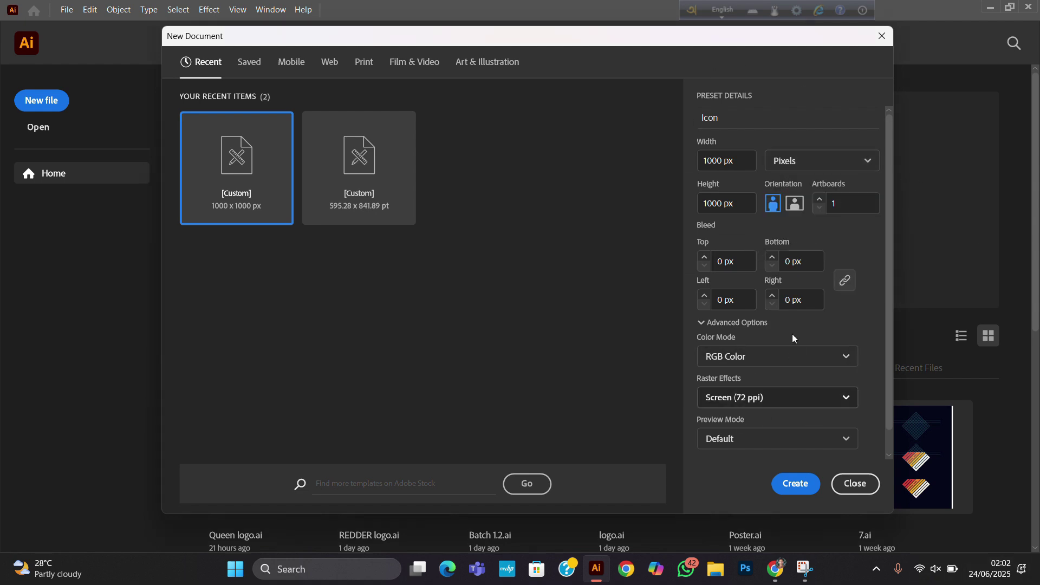
left_click(749, 361)
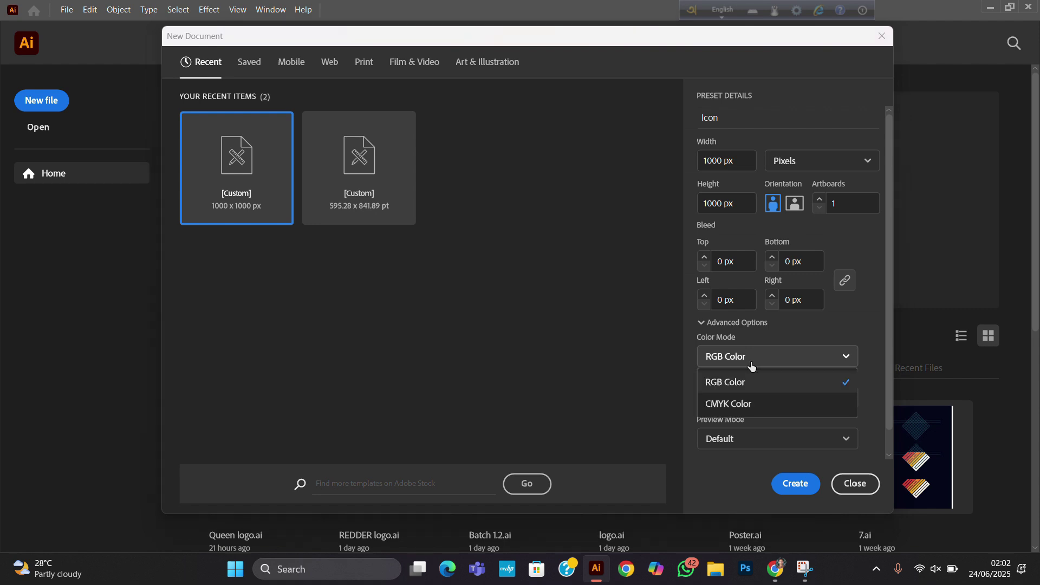
left_click(738, 383)
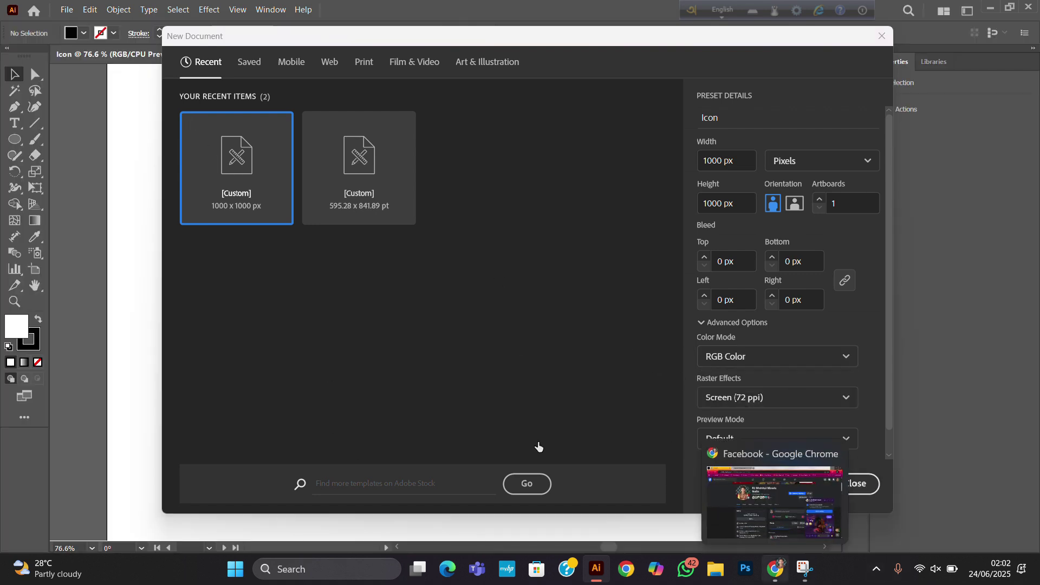
double_click(282, 198)
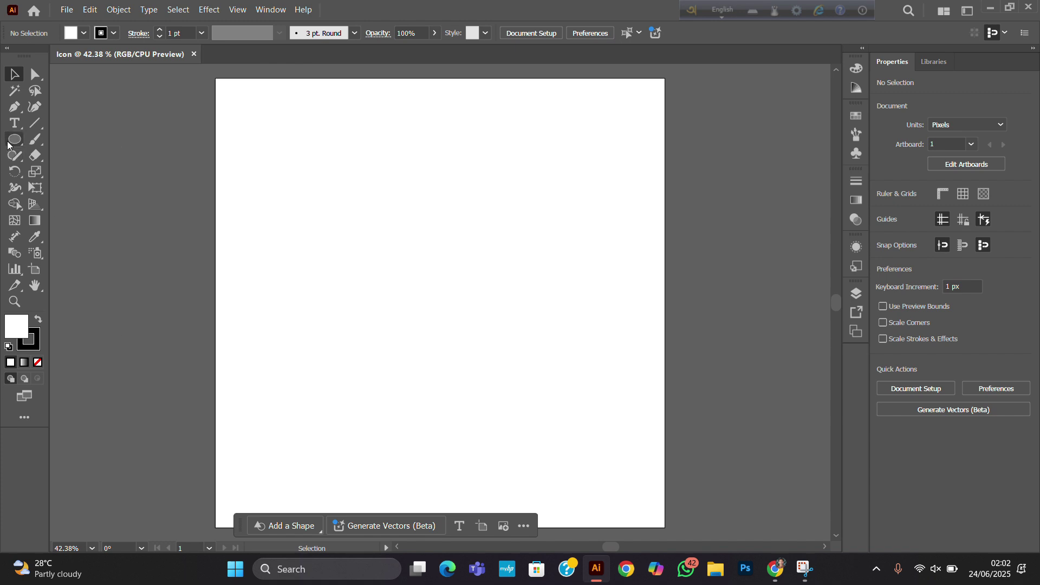
Step: Draw a circle about 410 px in diameter, centered horizontally and slightly above the artboard's middle
left_click_drag(14, 139, 108, 171)
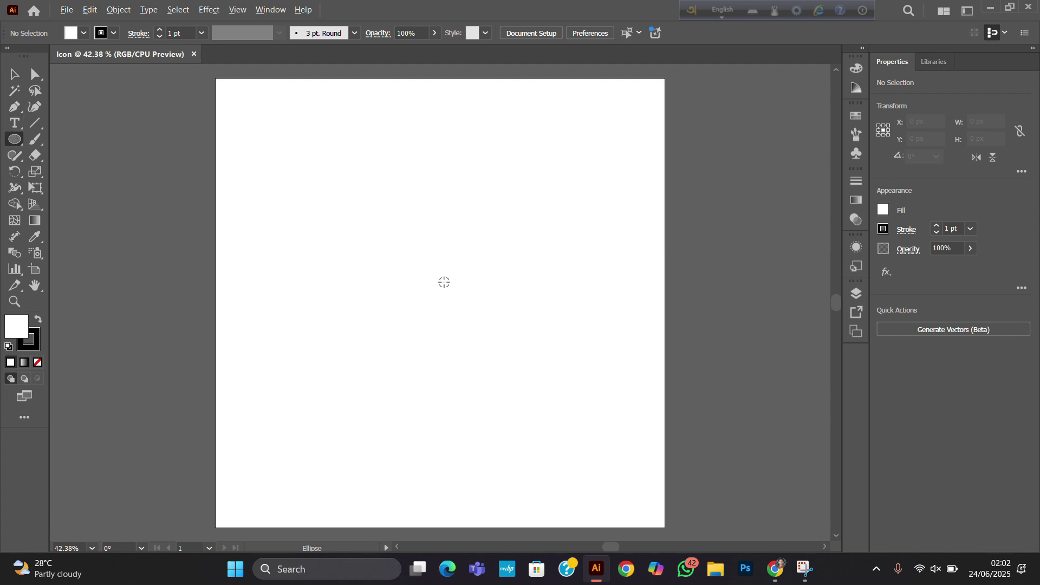
left_click_drag(442, 283, 532, 337)
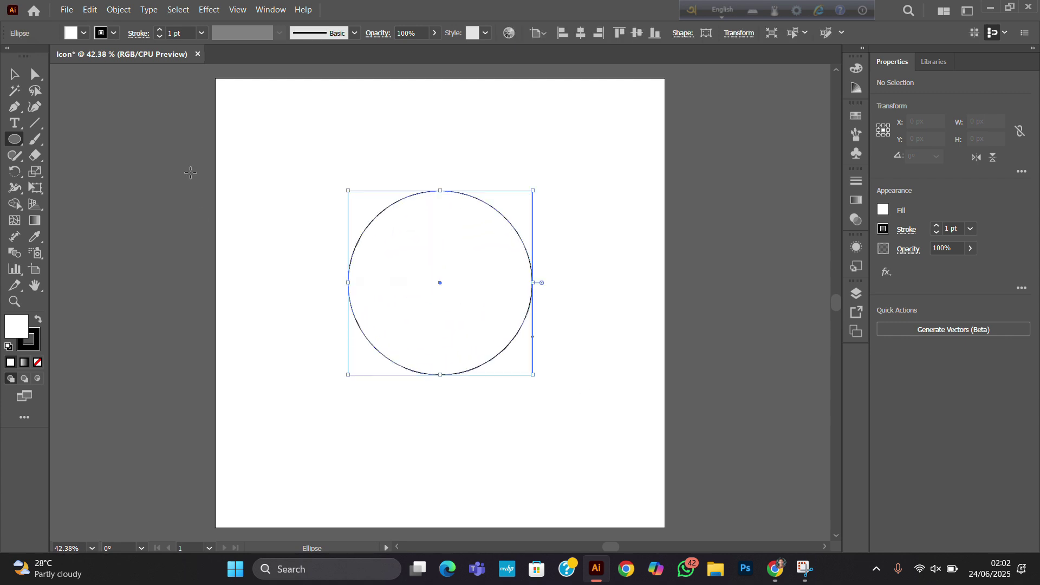
key("v")
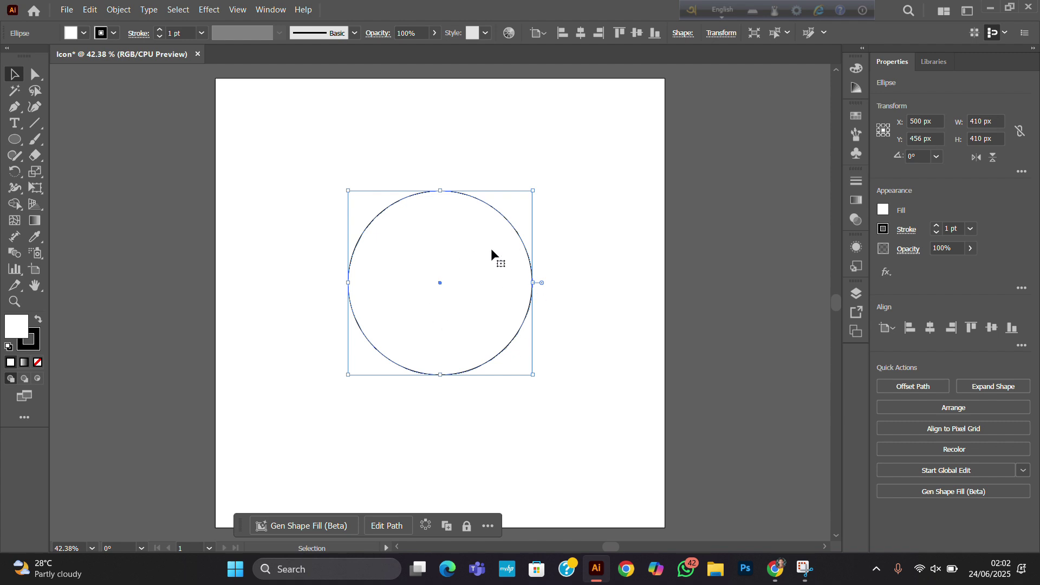
left_click_drag(505, 277, 196, 232)
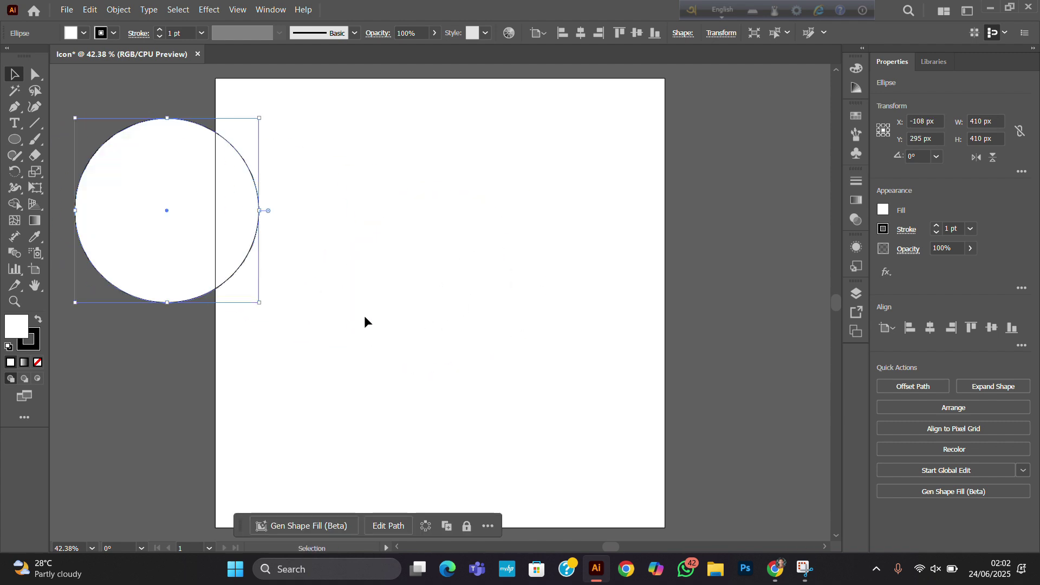
key("ctrl+z")
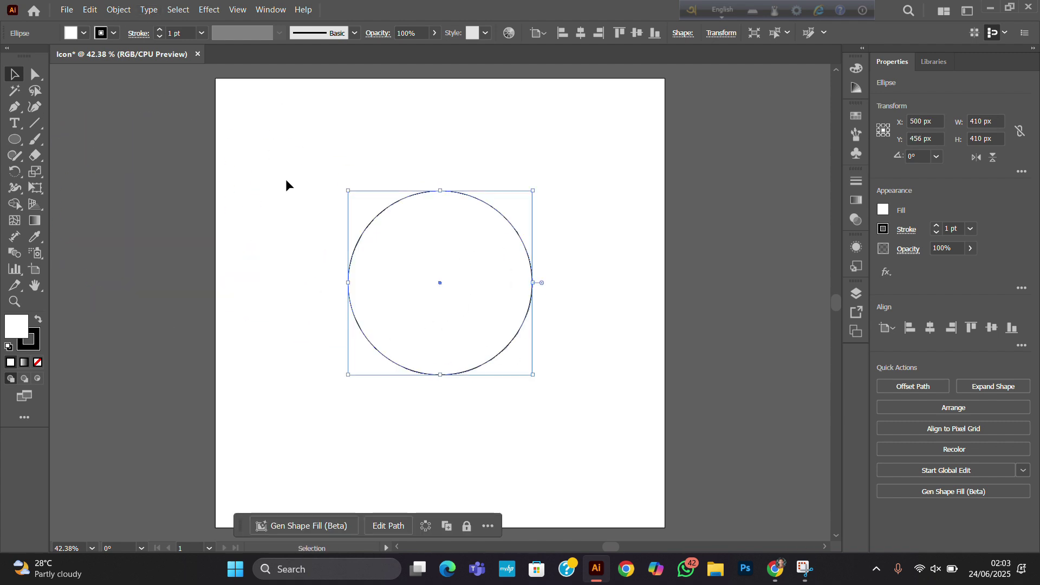
Step: Remove the circle's fill so that it has only its black outline
left_click(85, 33)
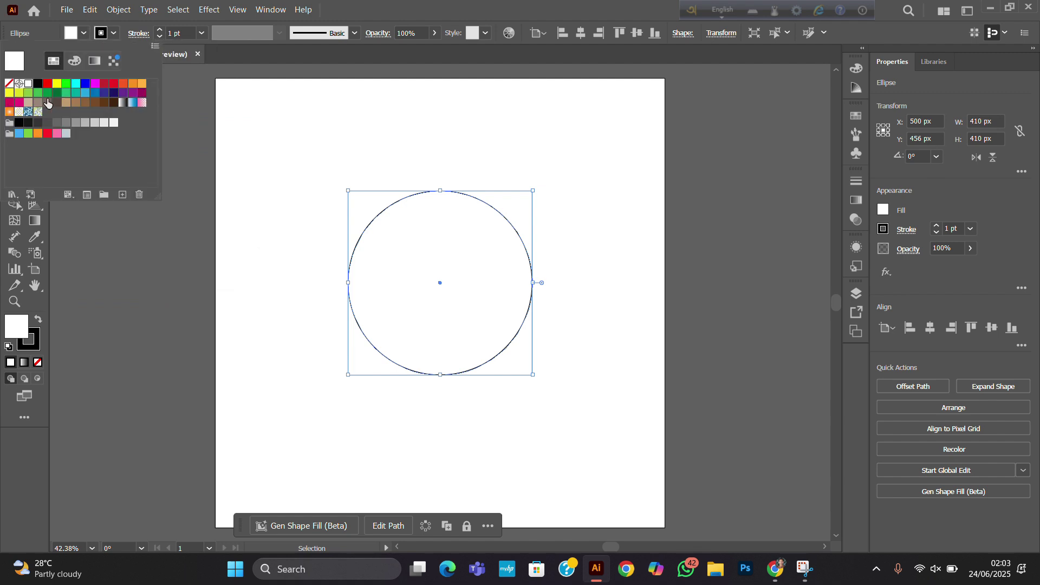
left_click(10, 85)
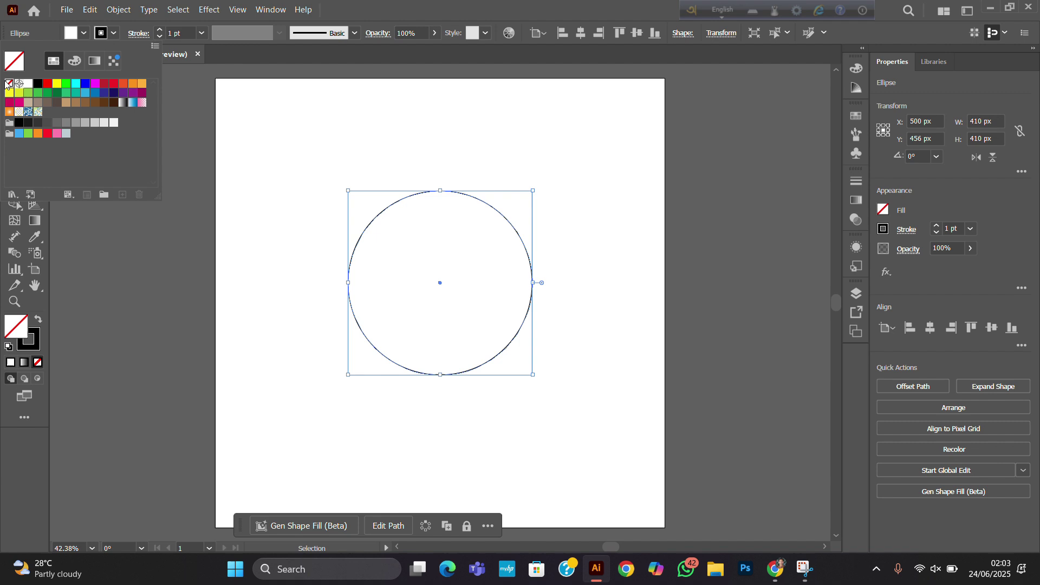
left_click(631, 211)
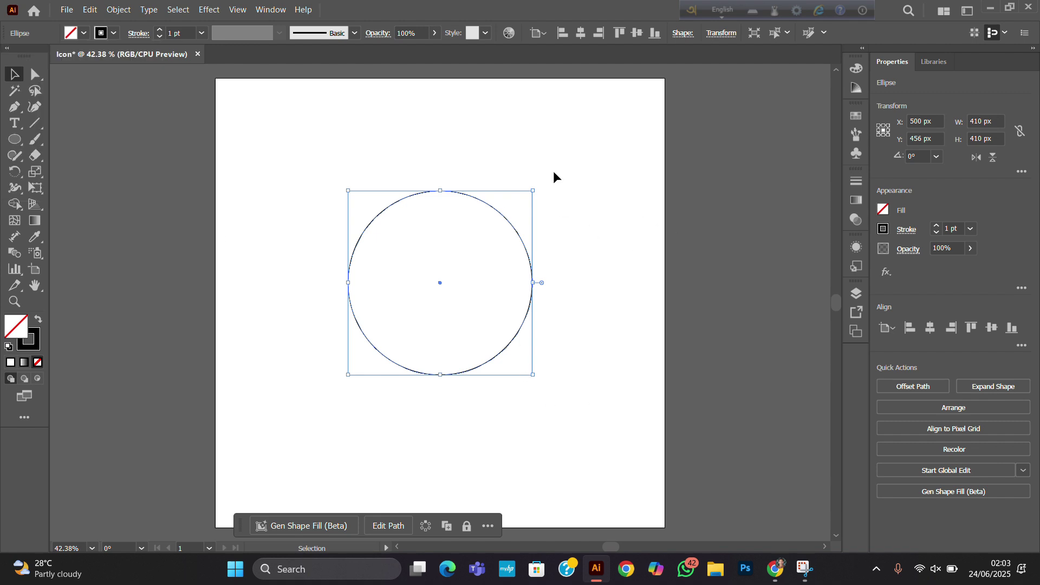
left_click(563, 216)
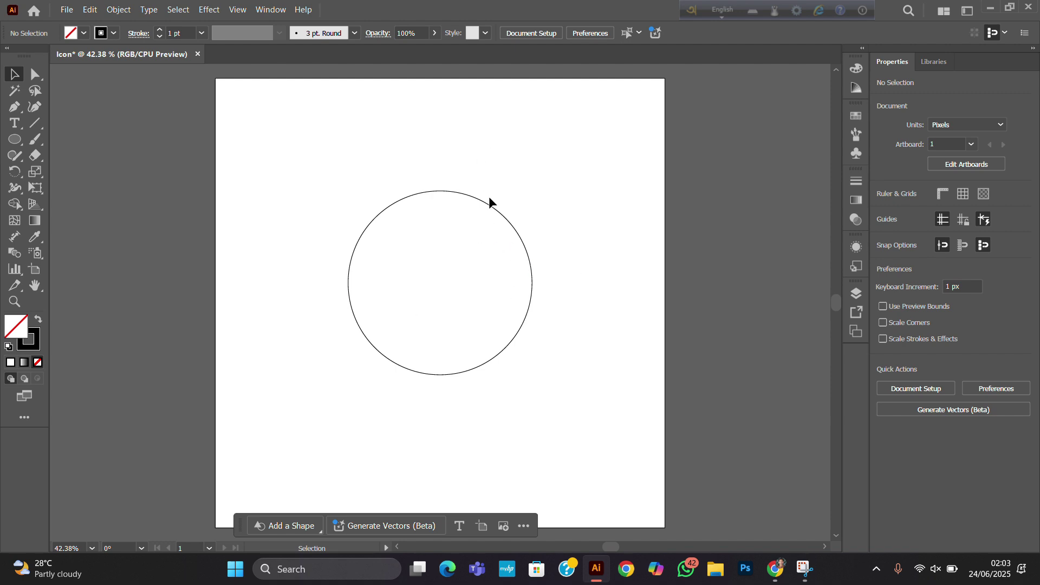
Step: Duplicate the circle in place and scale the copy around its center to about 290 px in diameter
left_click_drag(476, 152, 480, 267)
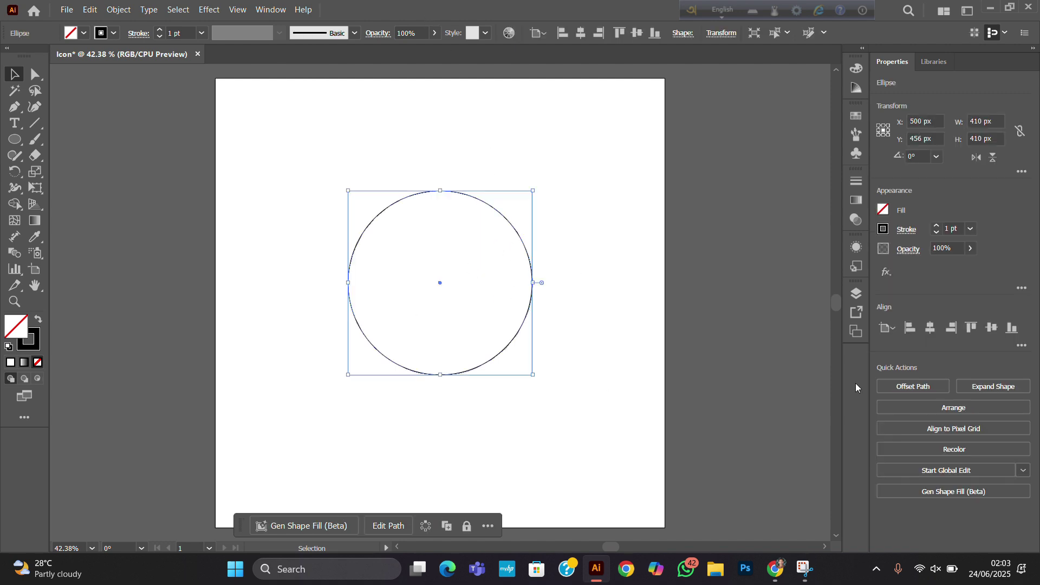
key("ctrl+c")
left_click_drag(532, 374, 509, 349)
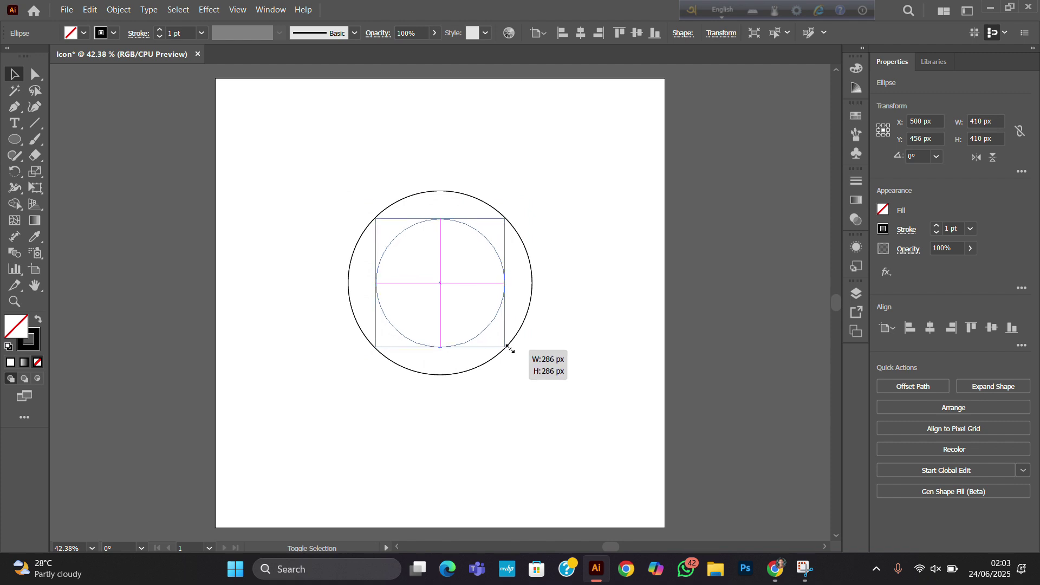
left_click_drag(509, 349, 506, 348)
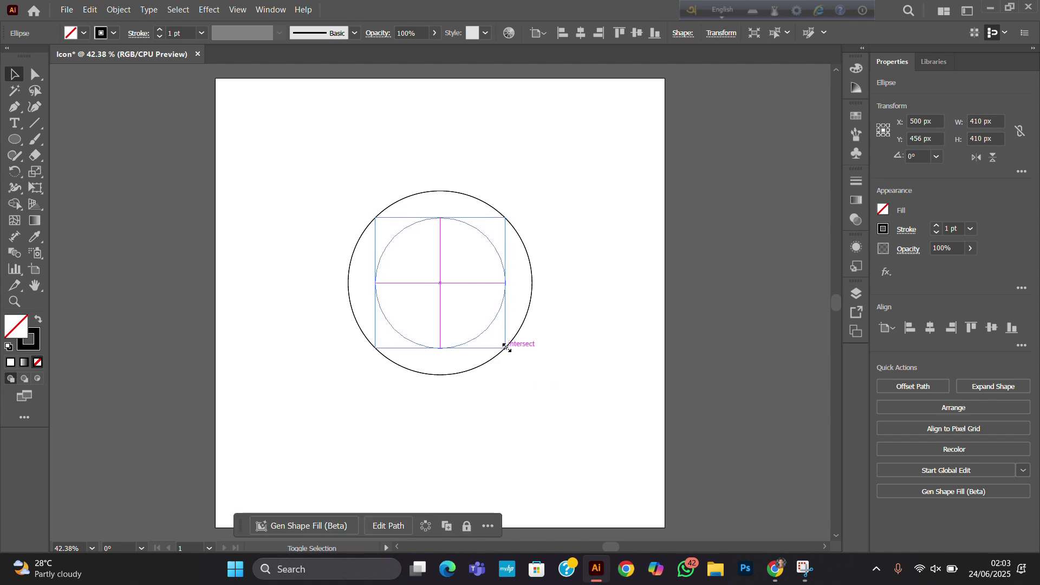
left_click(615, 295)
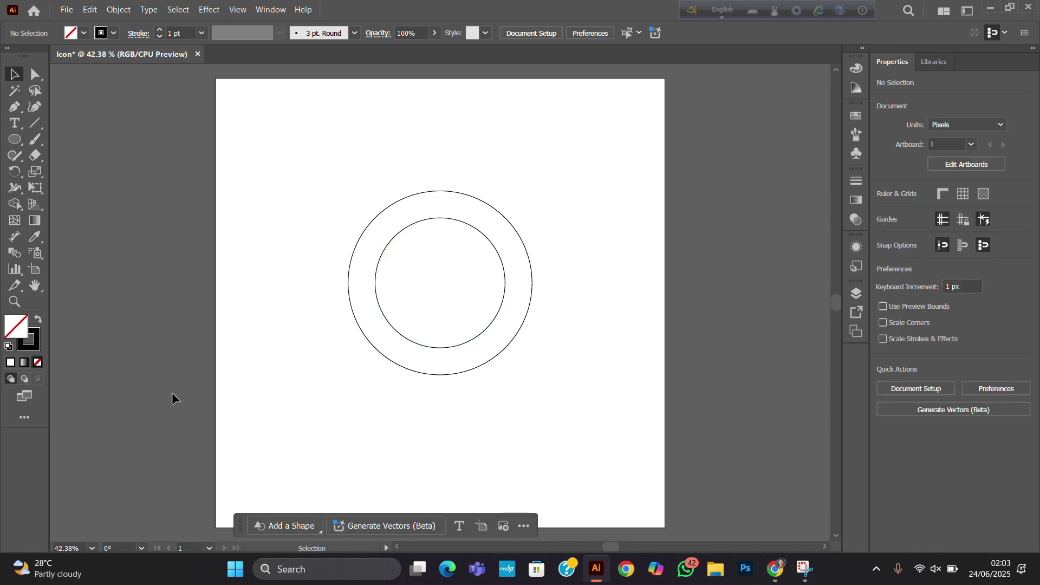
Step: Draw a third concentric circle at the center of the others and size it to about 112 px in diameter
left_click(15, 139)
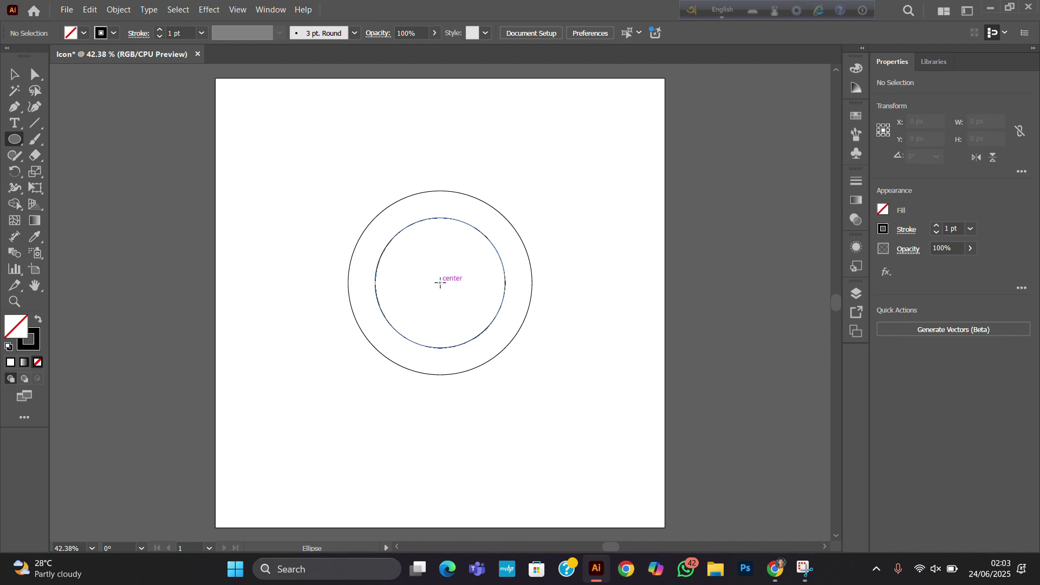
left_click_drag(440, 282, 467, 301)
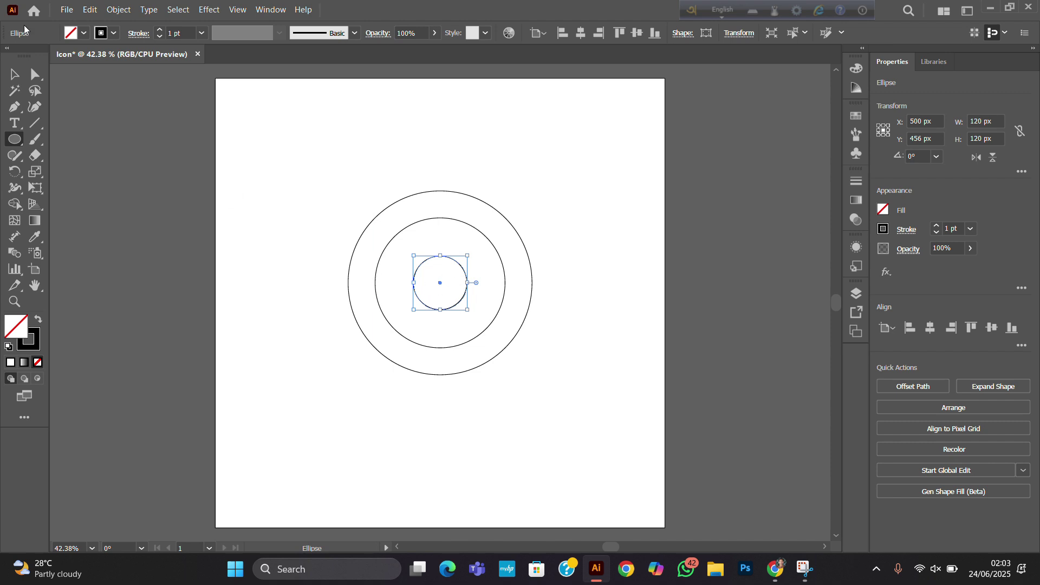
key("v")
left_click_drag(466, 310, 465, 308)
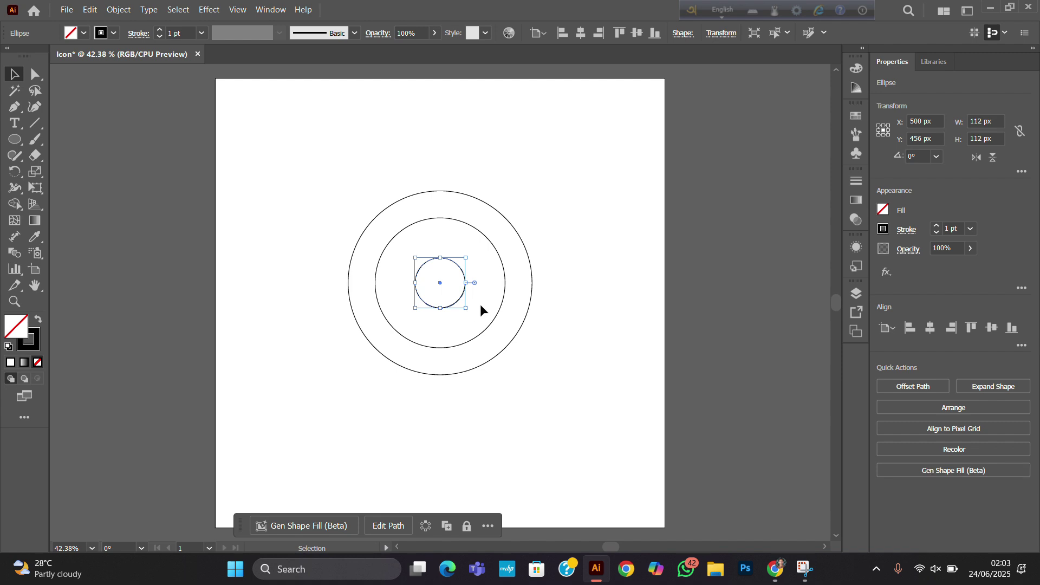
Step: Duplicate the small central circle in place
left_click(480, 306)
left_click(459, 304)
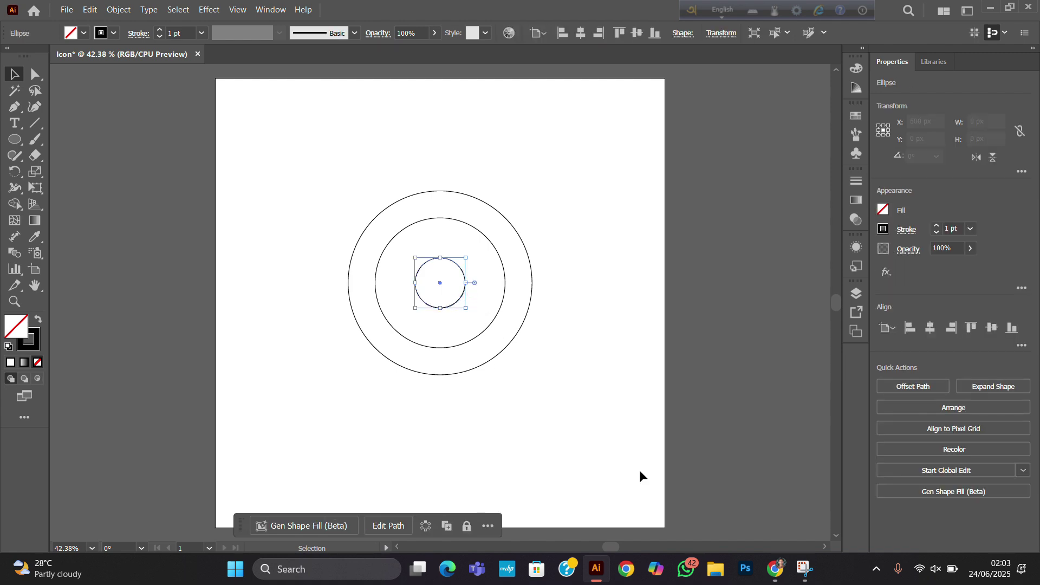
key("ctrl")
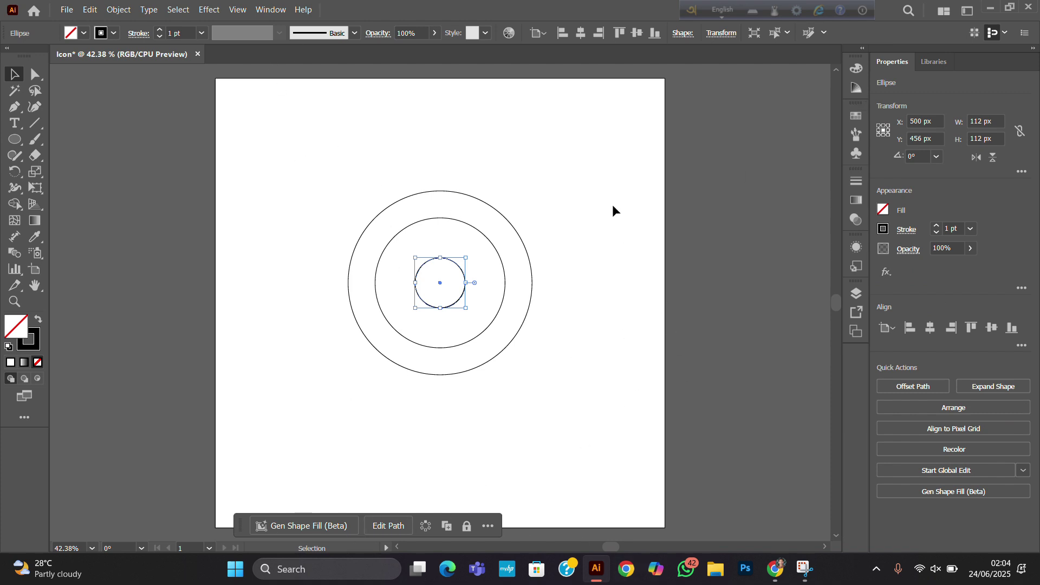
left_click(530, 167)
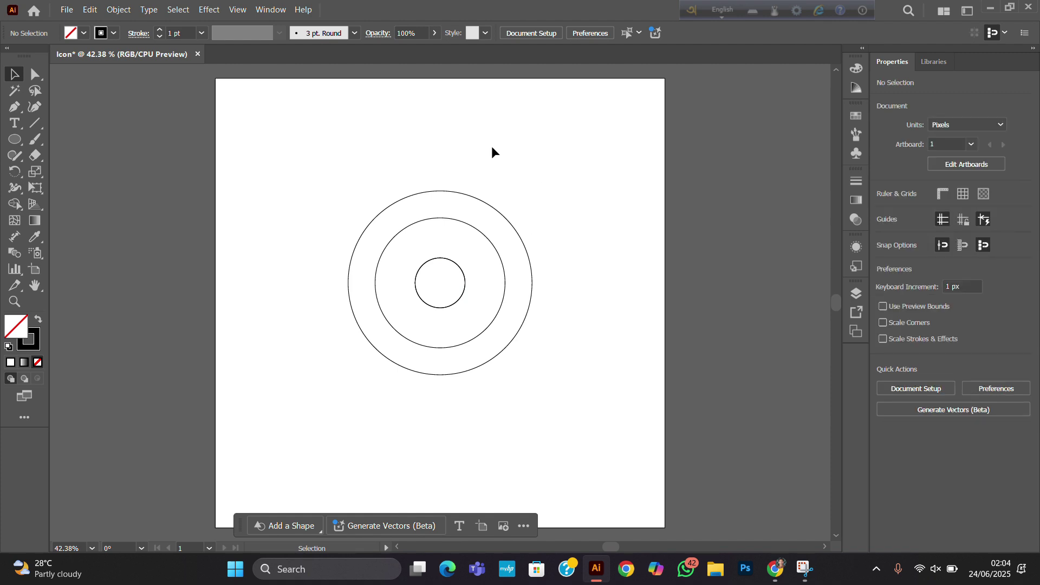
Step: Align one small central circle to the top edge of the outer circle, using the outer circle as key object
left_click(457, 196)
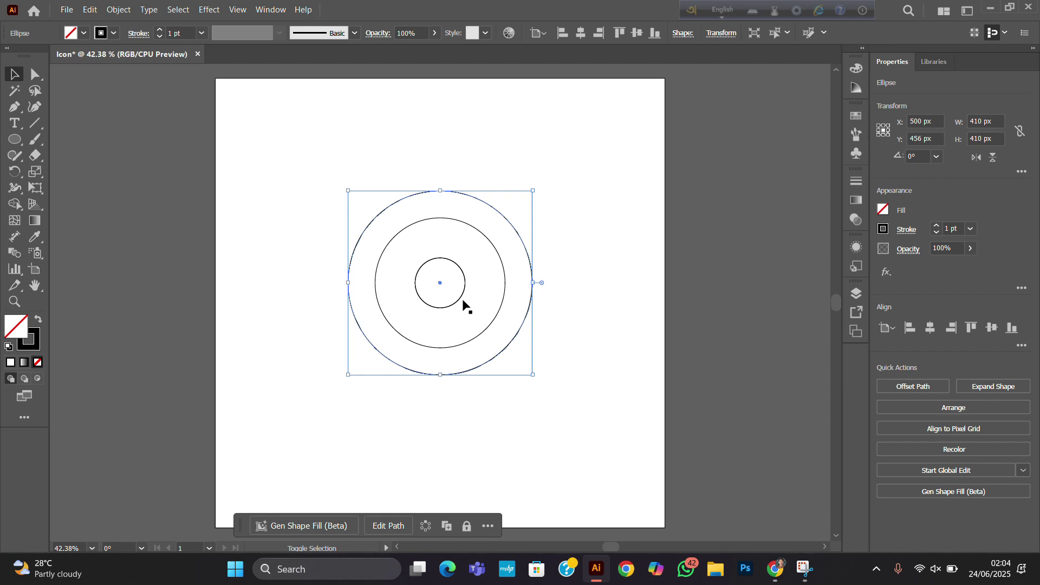
left_click(455, 268, "shift")
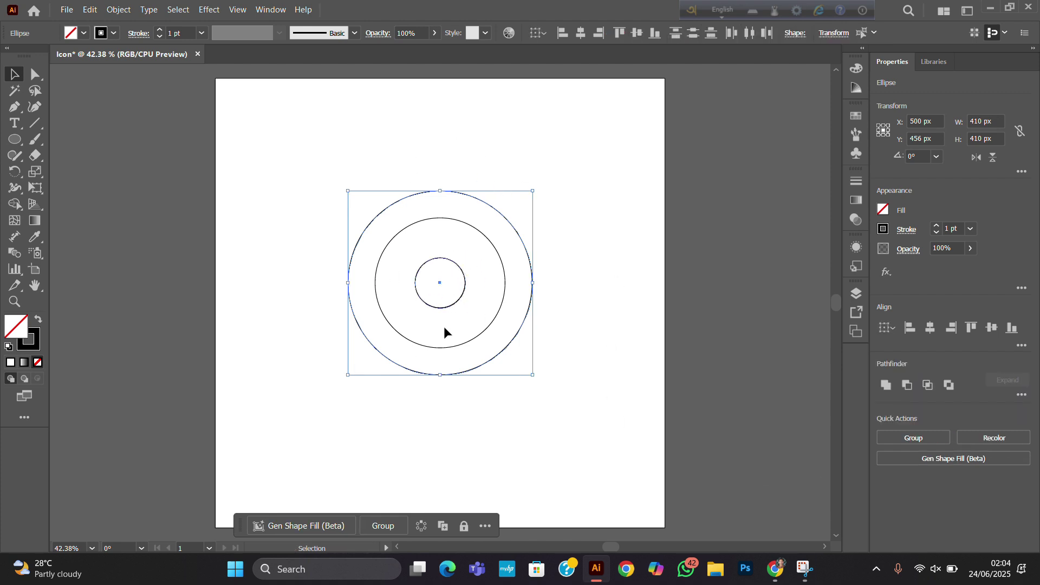
left_click(474, 201)
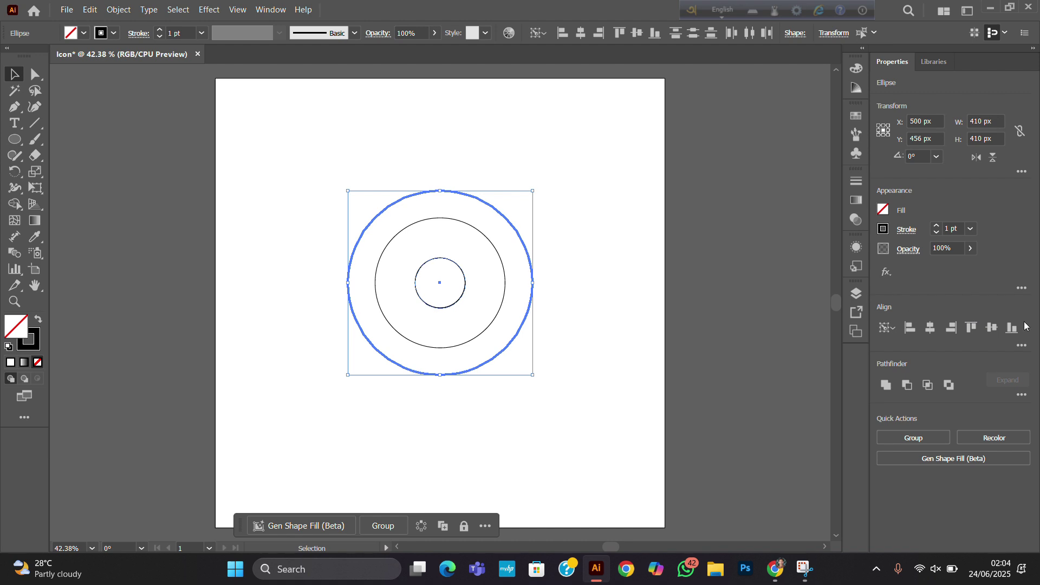
left_click(261, 13)
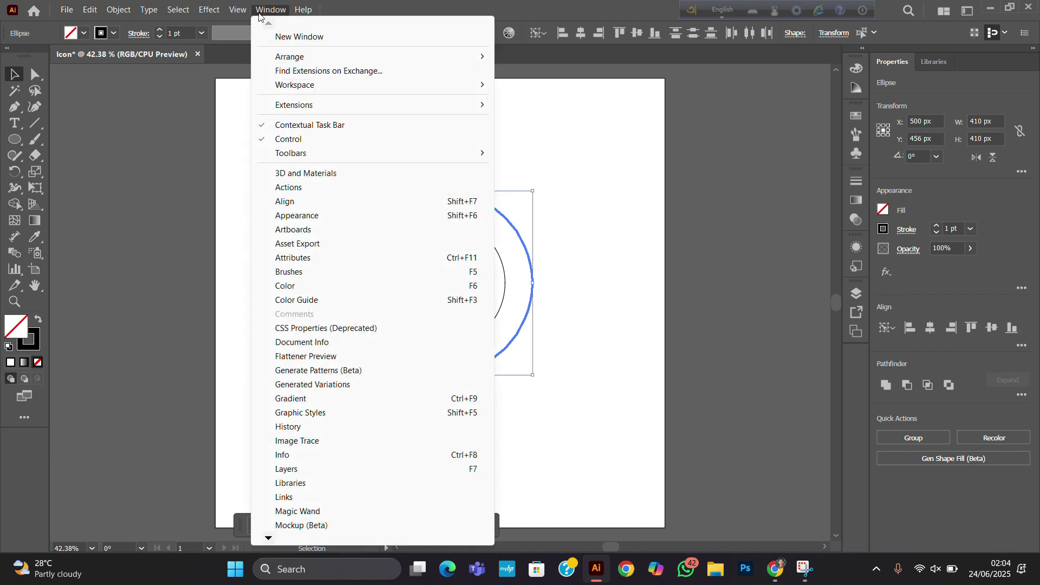
left_click(322, 202)
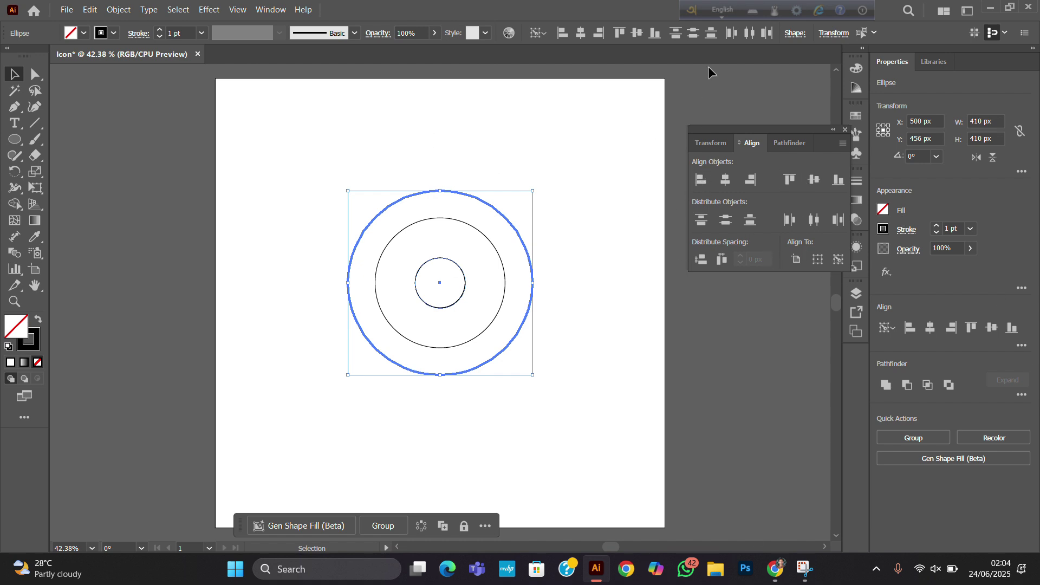
left_click(791, 178)
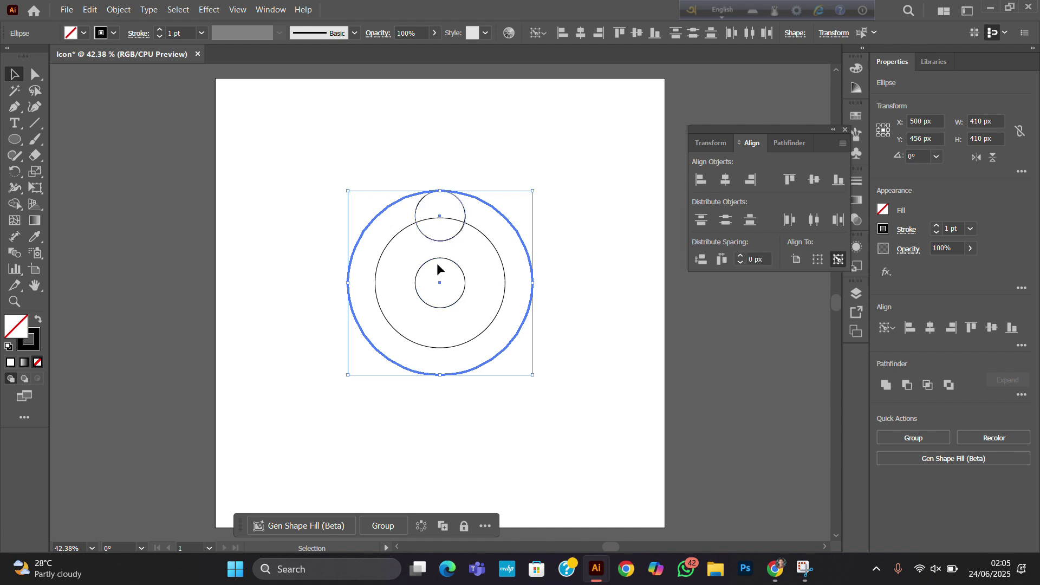
left_click(496, 143)
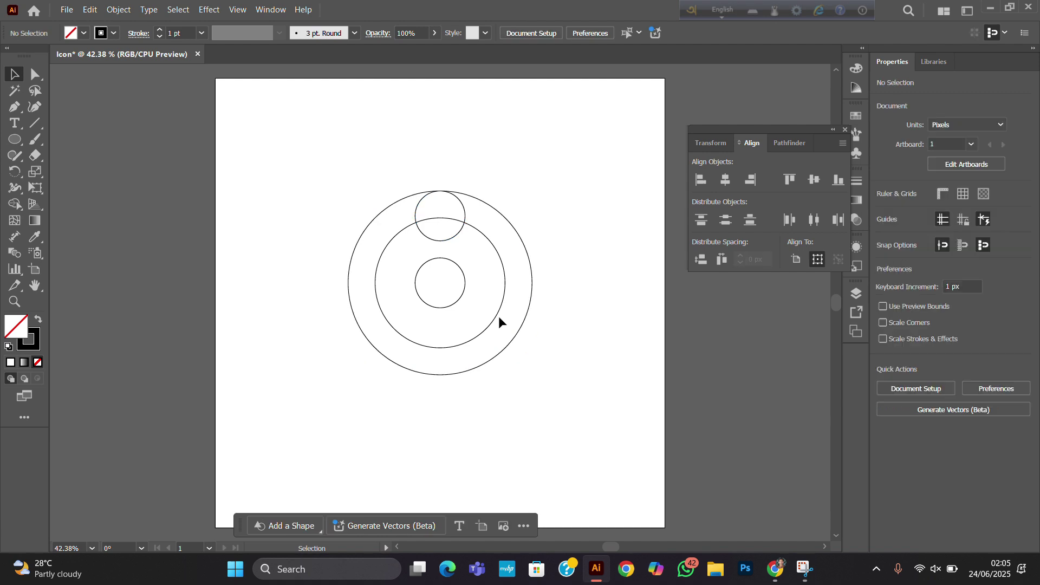
Step: Align the remaining small central circle to the right edge of the outer circle, using the outer circle as key object
left_click(514, 226)
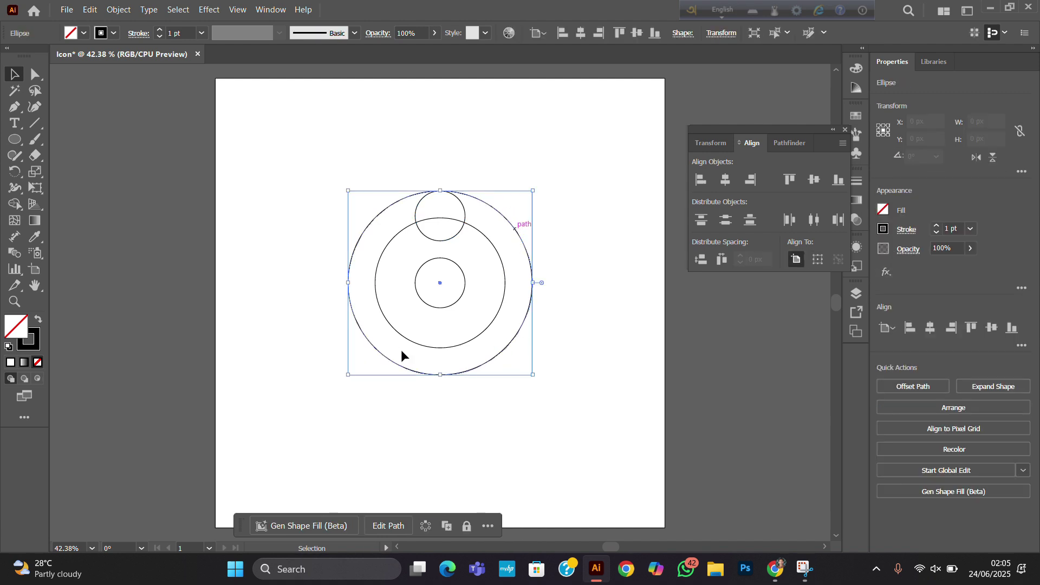
left_click(416, 278, "shift")
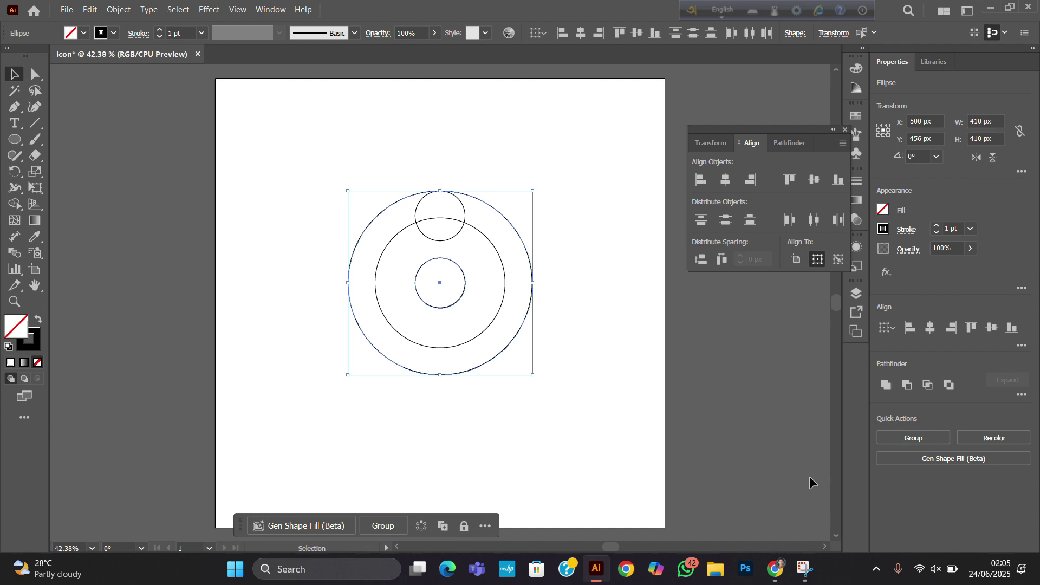
left_click(507, 219)
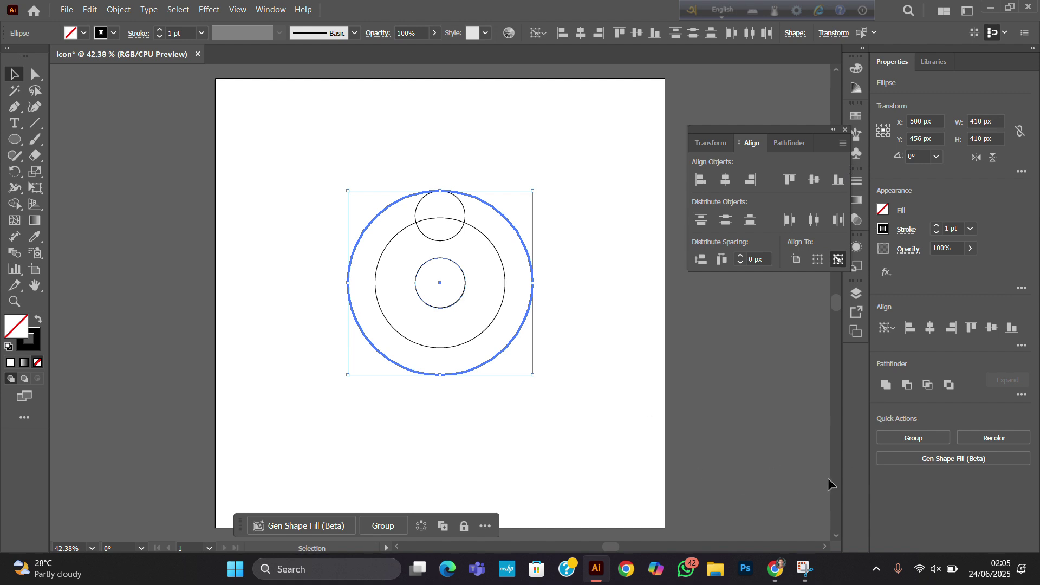
left_click(751, 179)
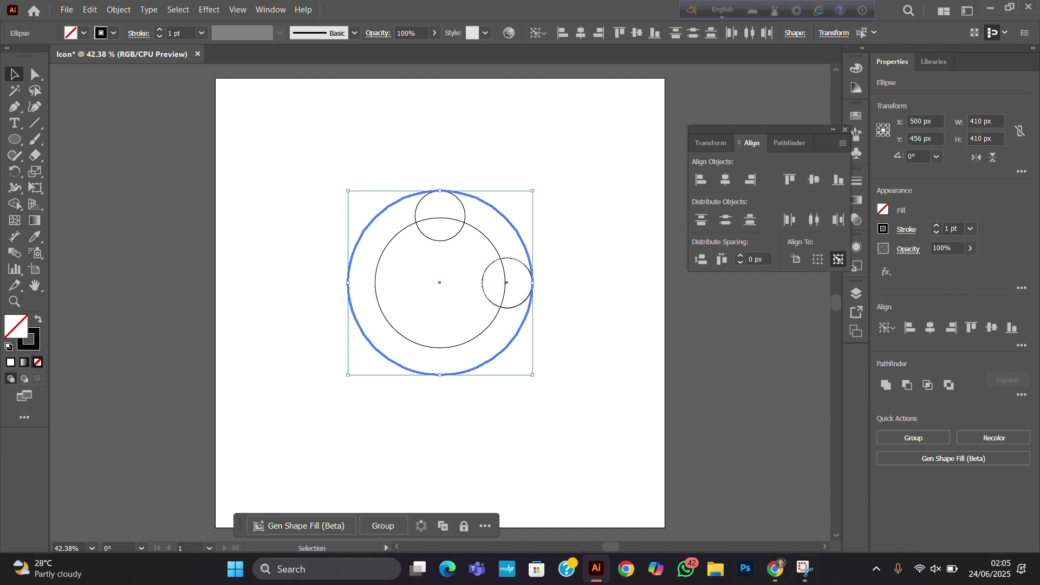
left_click(613, 345)
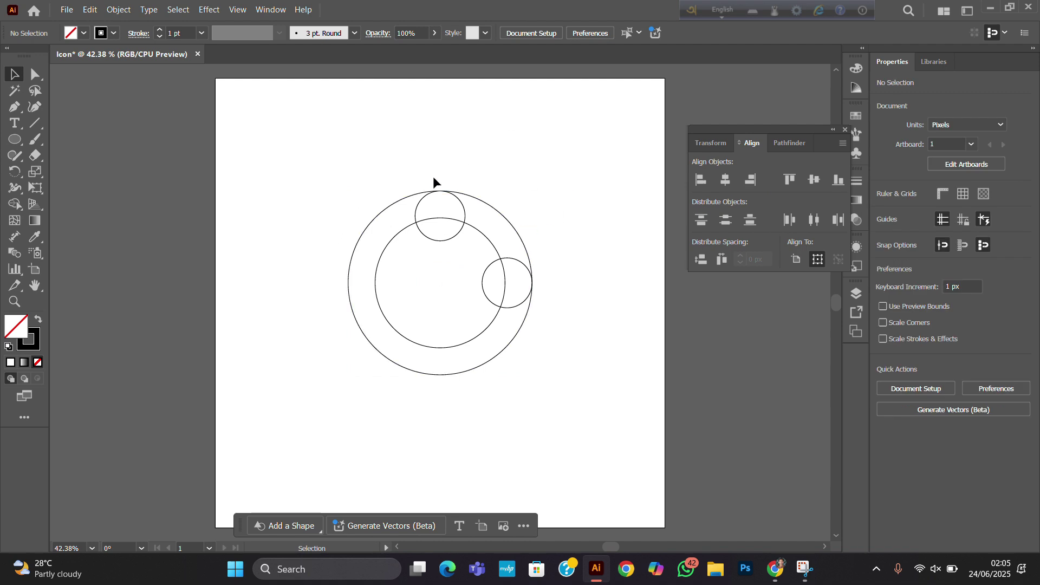
Step: Try rotating all the circles together freehand around their common center, and undo the rotation
left_click_drag(289, 169, 582, 430)
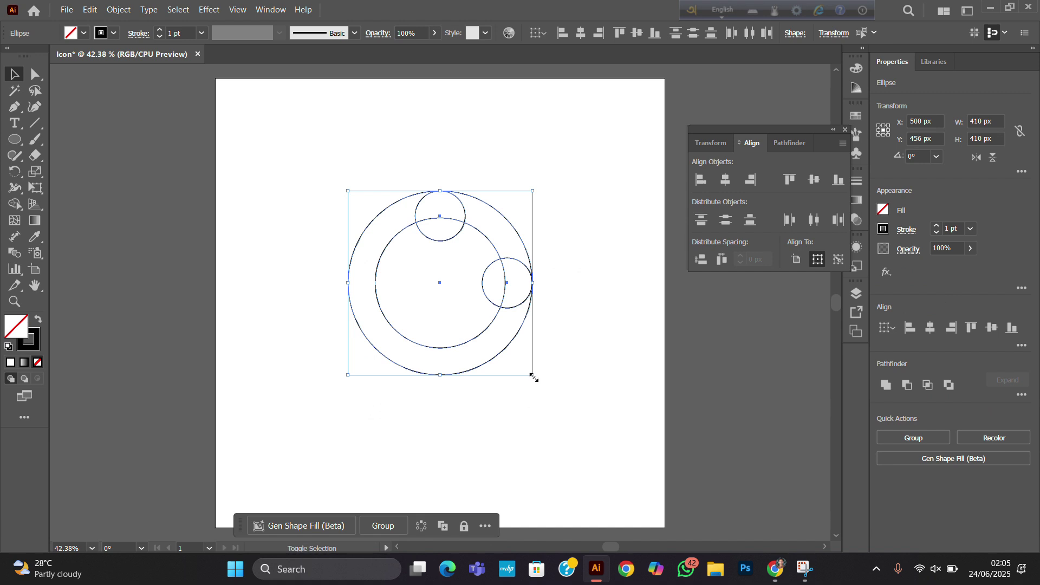
left_click_drag(537, 378, 547, 294)
left_click(624, 395)
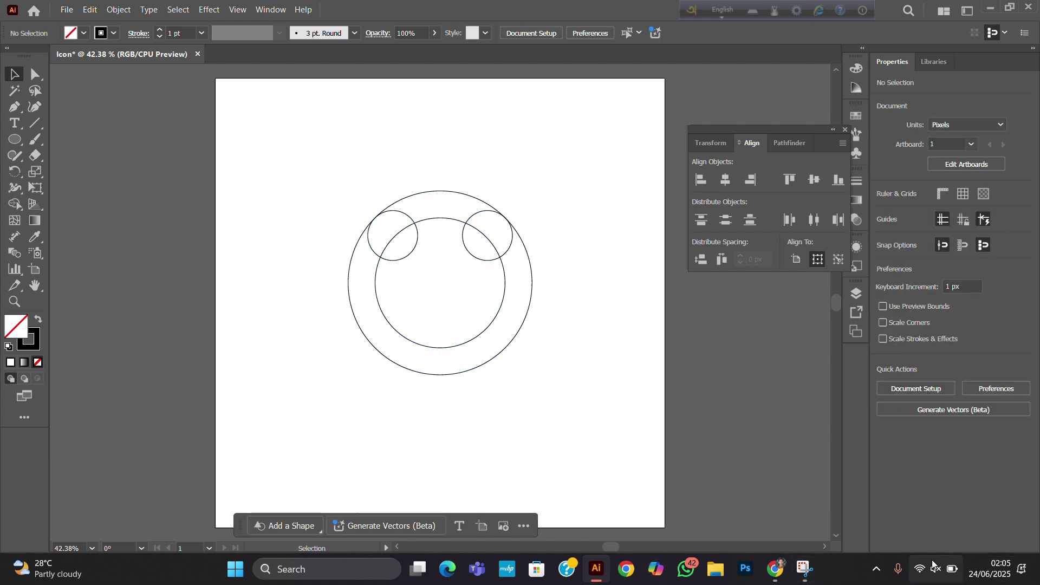
key("ctrl+z")
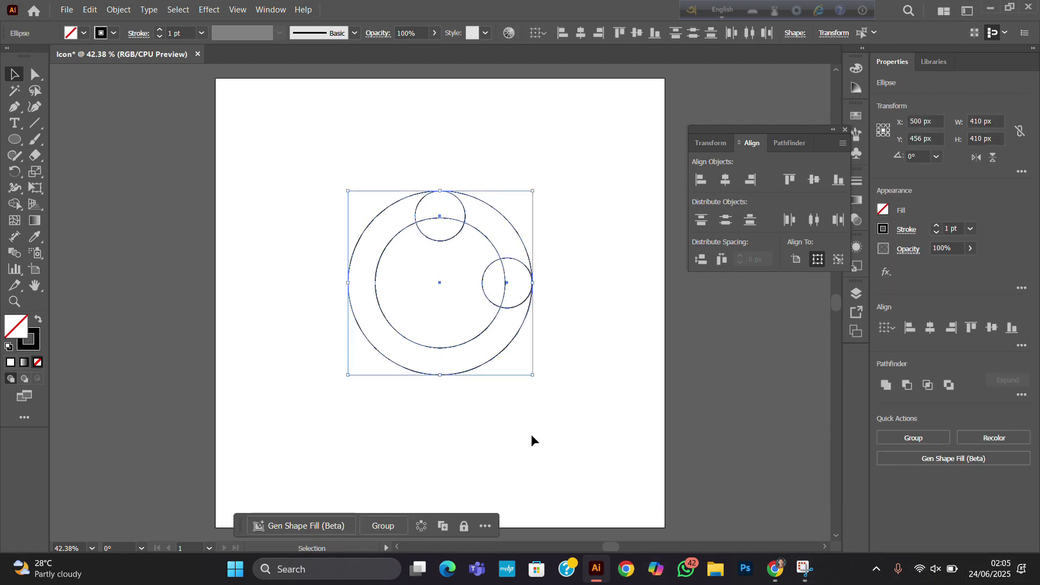
Step: Rotate all the circles together by exactly 45° with the Rotate command
left_click_drag(277, 143, 589, 386)
right_click(443, 291)
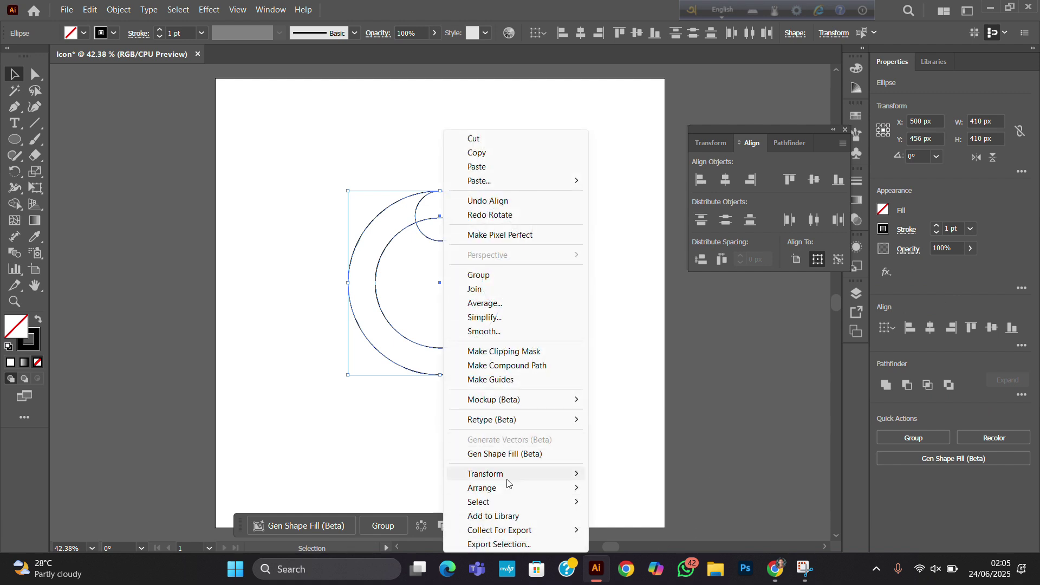
mouse_move(482, 474)
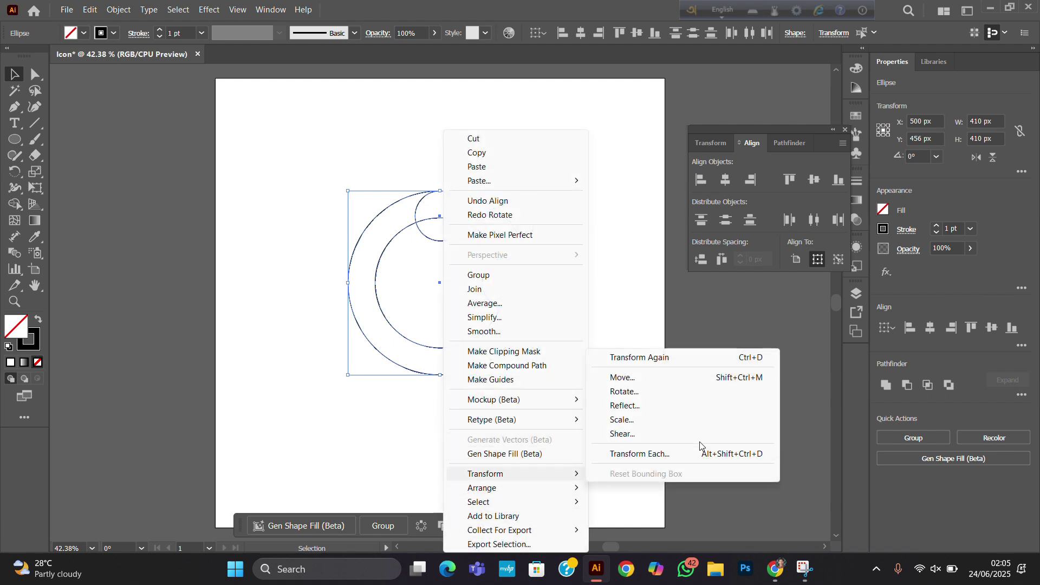
left_click(650, 391)
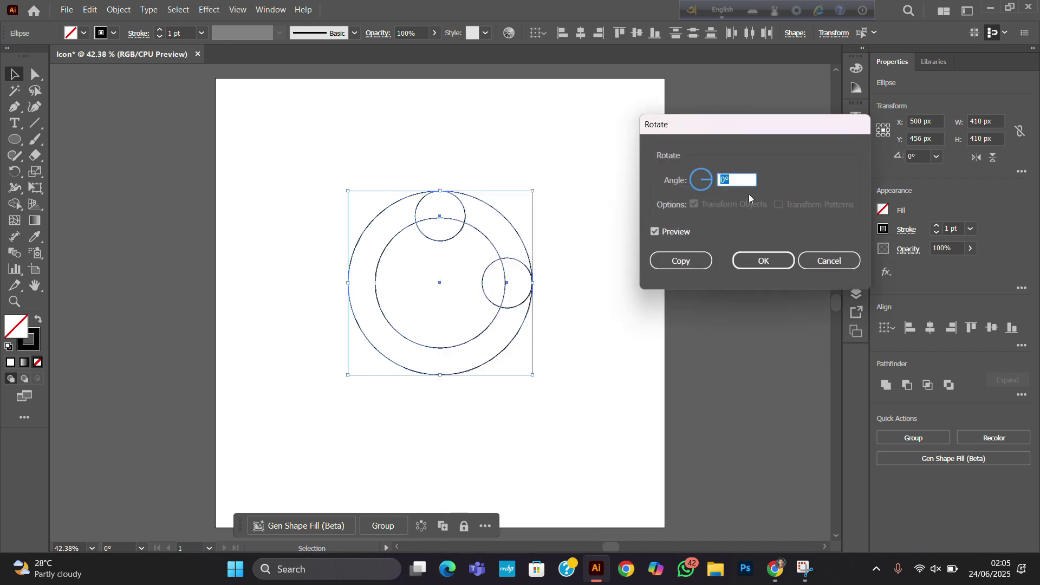
type("45")
key("Tab")
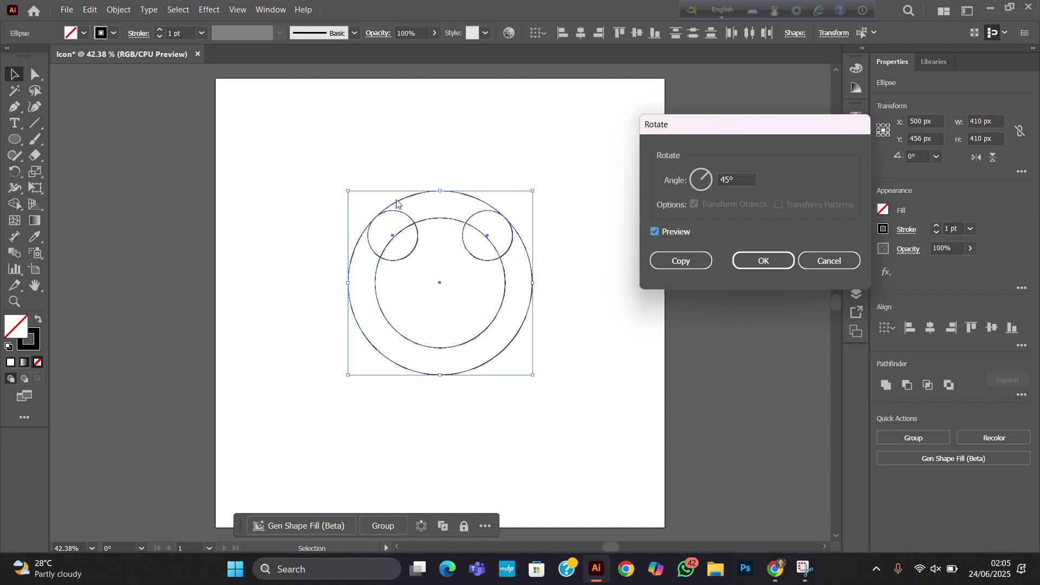
left_click(763, 260)
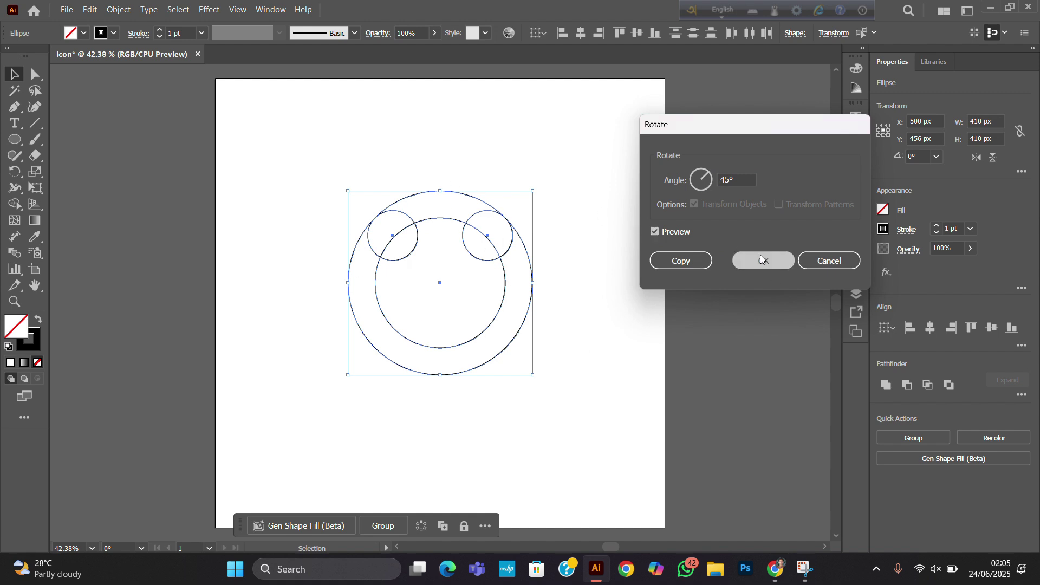
left_click(596, 187)
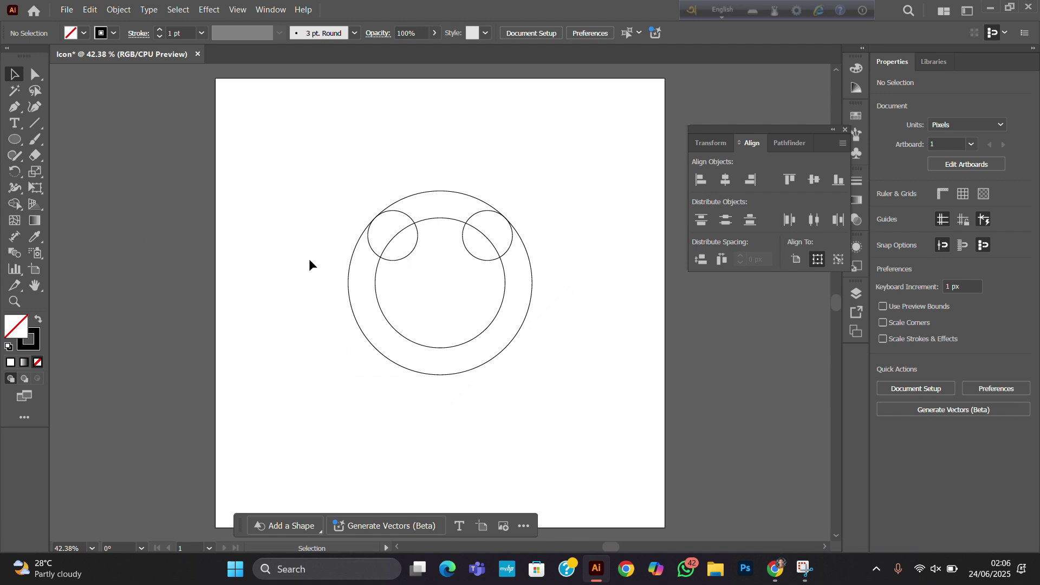
left_click_drag(326, 157, 587, 383)
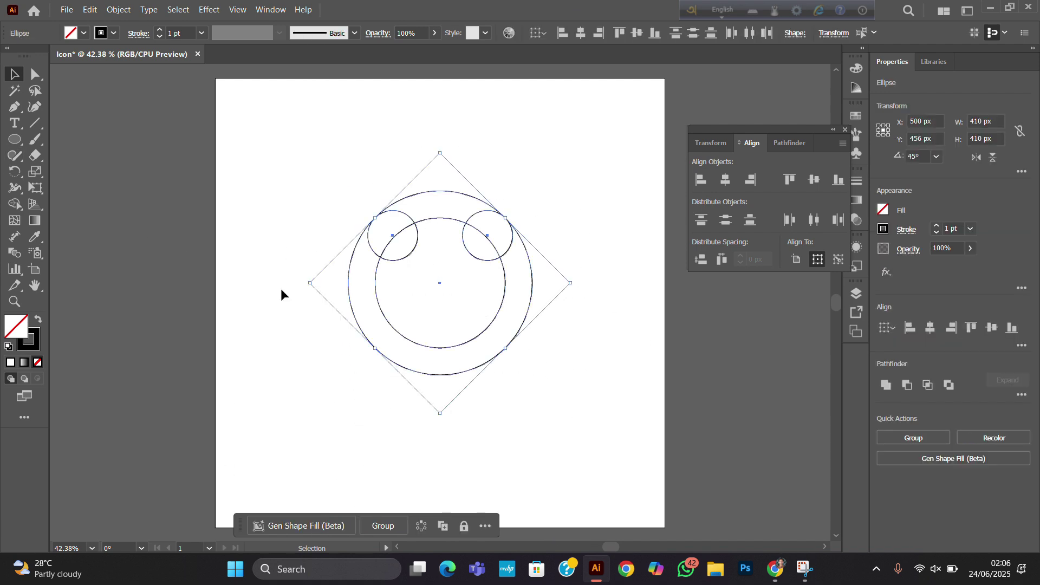
key("a")
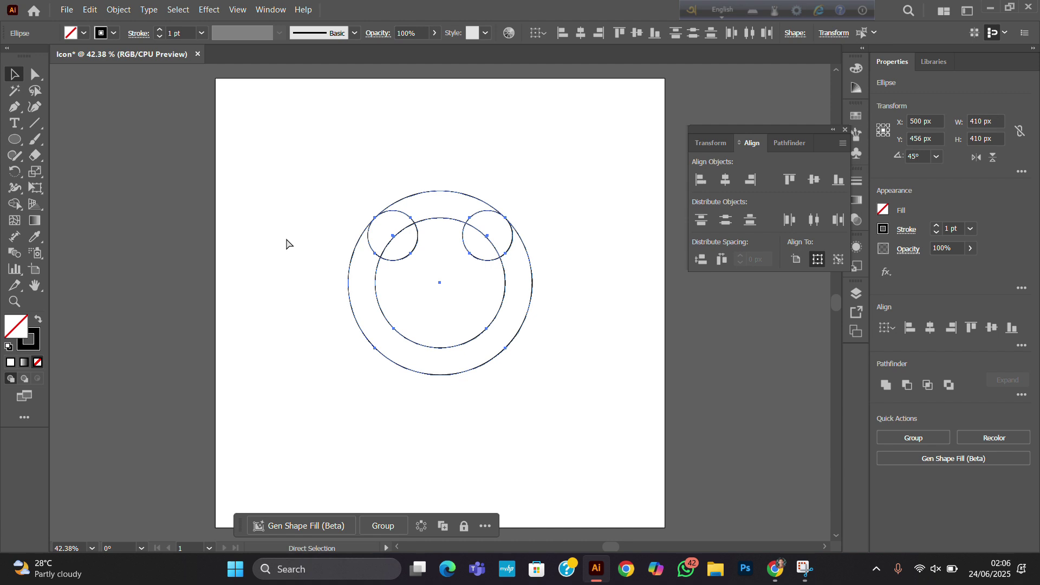
key("v")
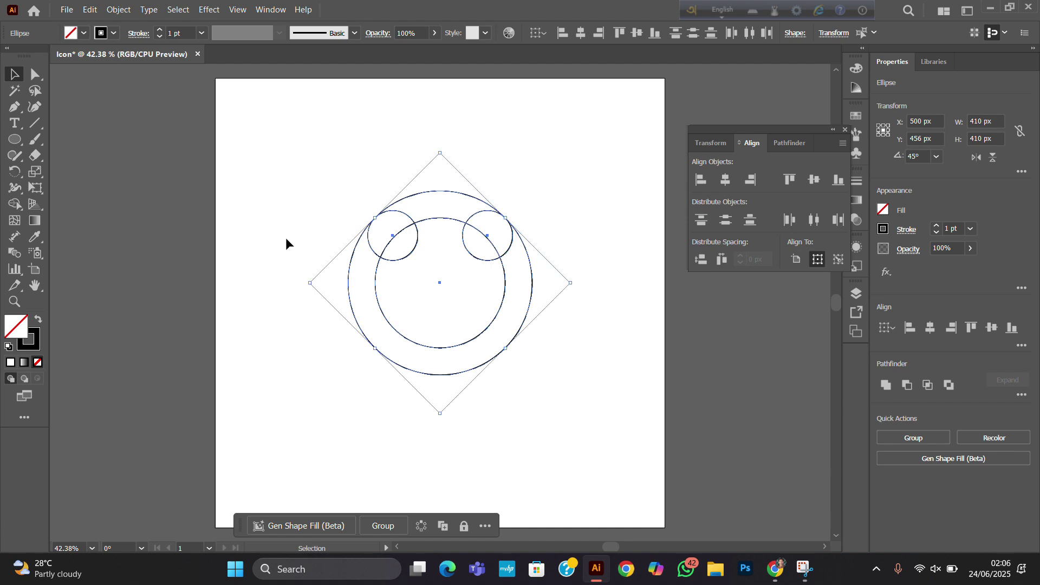
key("a")
left_click(285, 241)
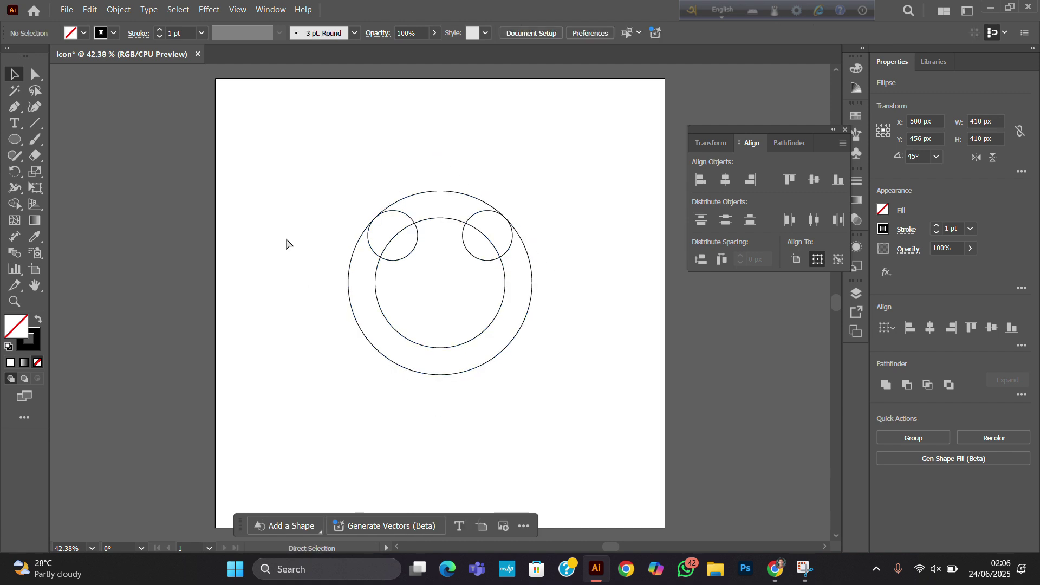
key("v")
Step: Merge the two small circles and the ring section connecting them over the top into one handset shape with Shape Builder, and fill it blue
left_click_drag(332, 144, 586, 412)
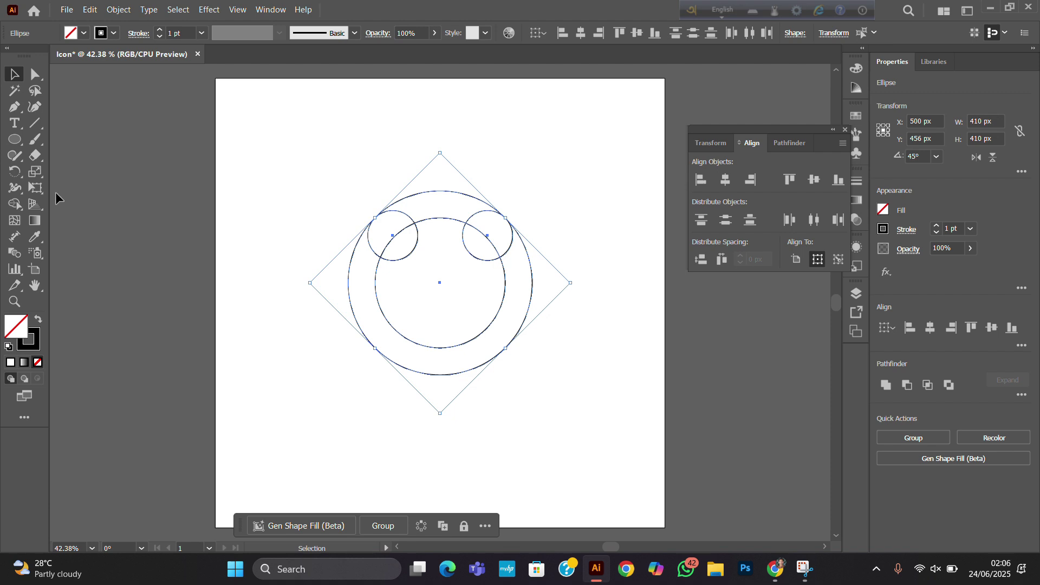
left_click(18, 206)
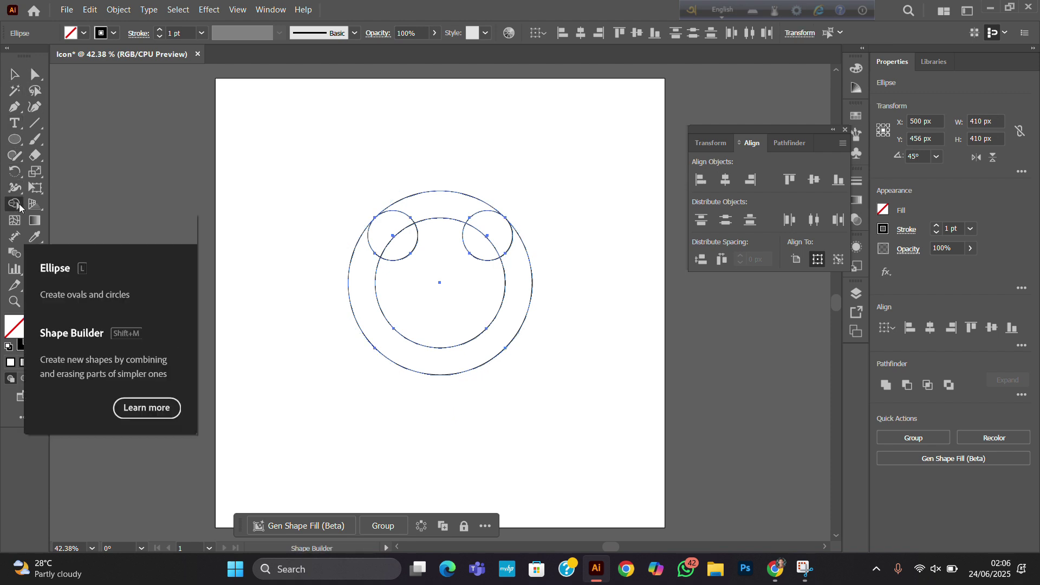
mouse_move(394, 238)
left_mouse_down()
mouse_move(417, 207)
mouse_move(472, 209)
mouse_move(492, 227)
mouse_move(480, 245)
mouse_move(499, 267)
left_mouse_up()
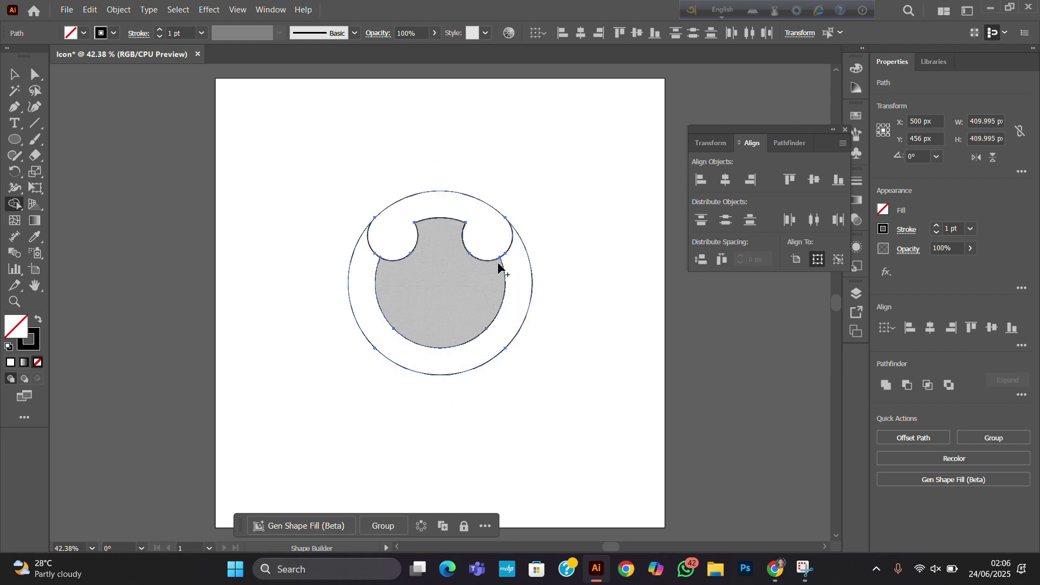
left_click(84, 33)
left_click(85, 83)
left_click(390, 172)
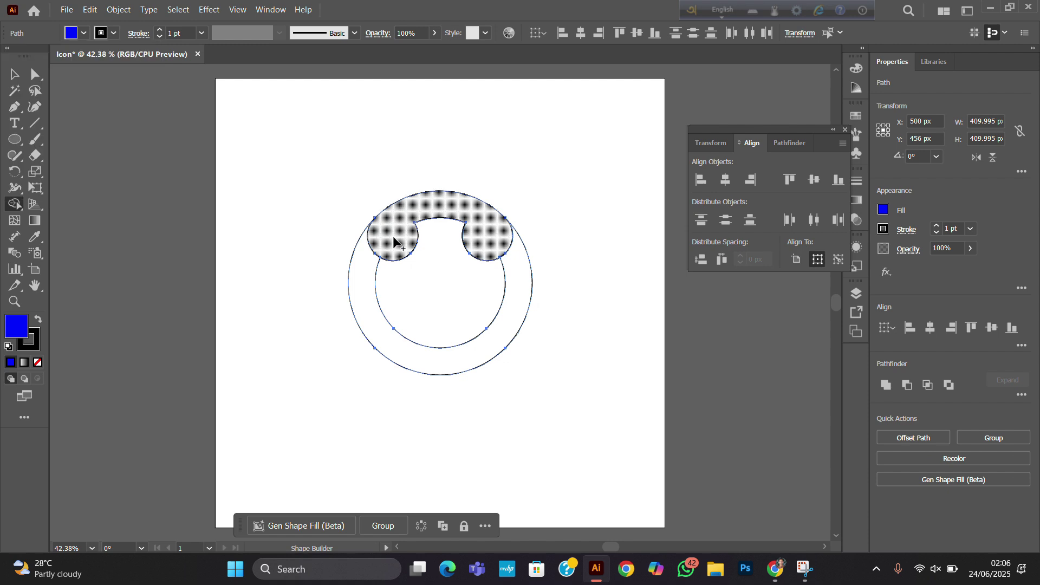
left_click(414, 227)
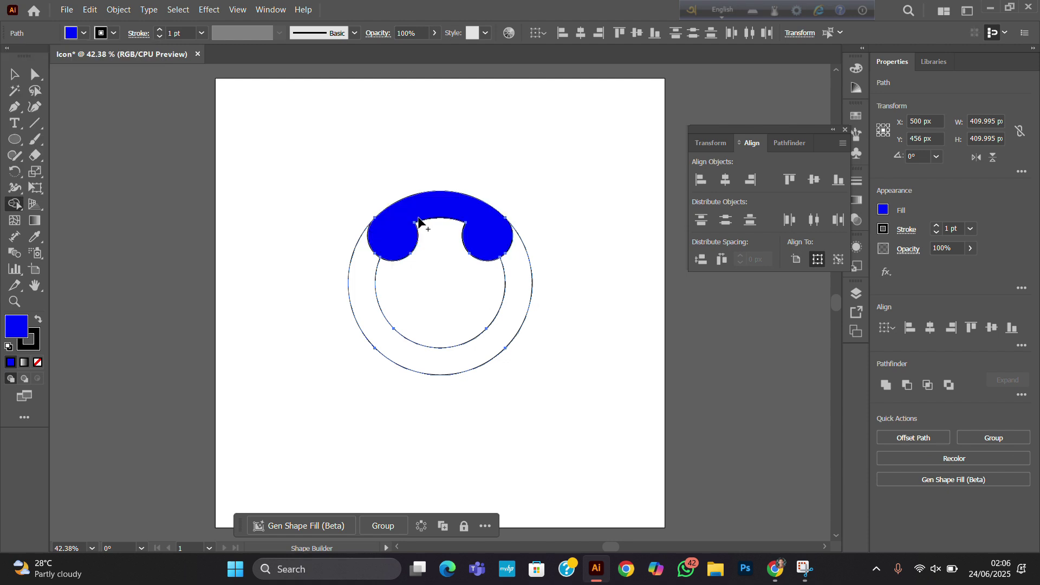
Step: Move the blue handset shape up and away from the circles and rotate it to 225°
left_click(14, 74)
left_click(464, 105)
left_click_drag(458, 204, 423, 117)
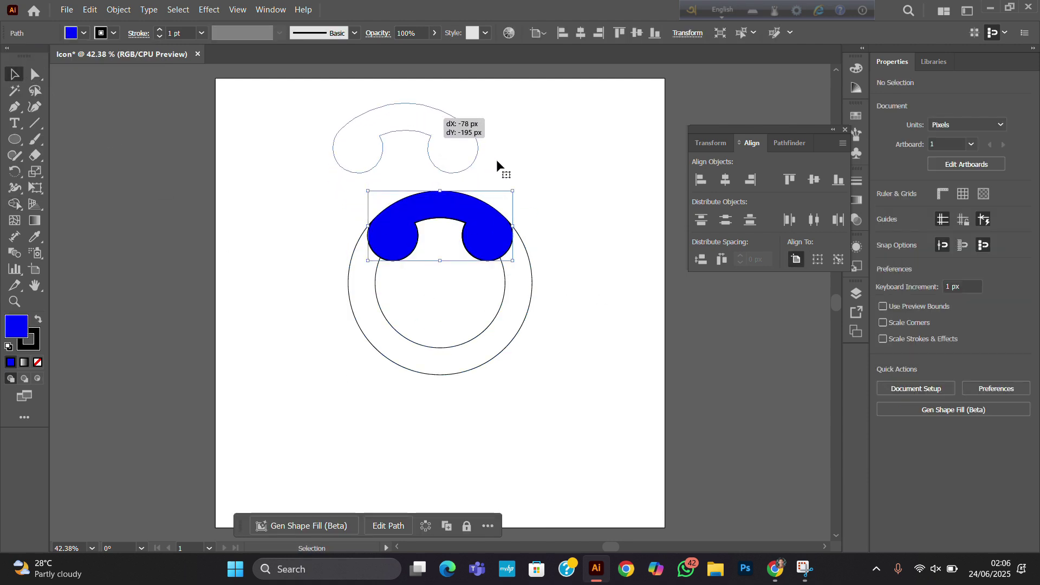
left_click_drag(478, 177, 332, 172)
left_click(536, 188)
Step: Scale the handset down to about 143 x 143 px and place it in the artboard's upper left area
scroll(460, 197, "up", 1)
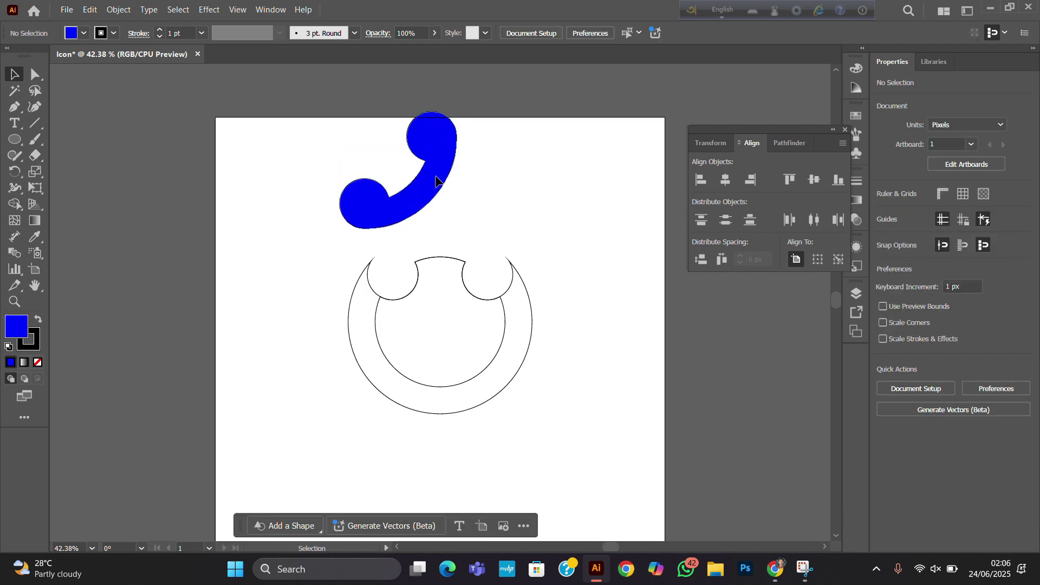
left_click_drag(436, 180, 363, 214)
left_click_drag(408, 185, 373, 196)
left_click(709, 310)
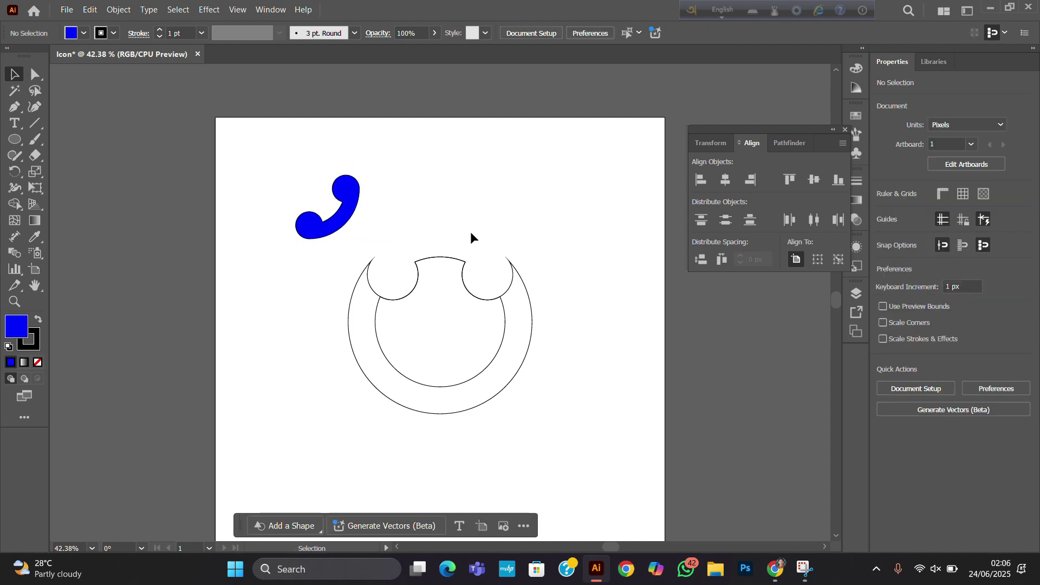
Step: Delete the leftover circle outlines and move the handset off the artboard to its left side
left_click_drag(277, 257, 590, 401)
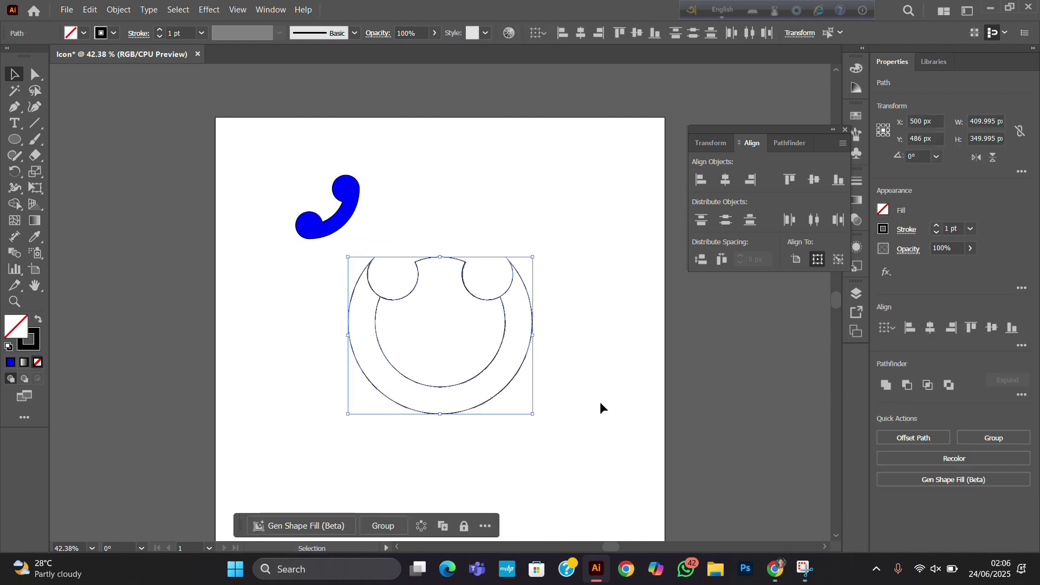
key("Delete")
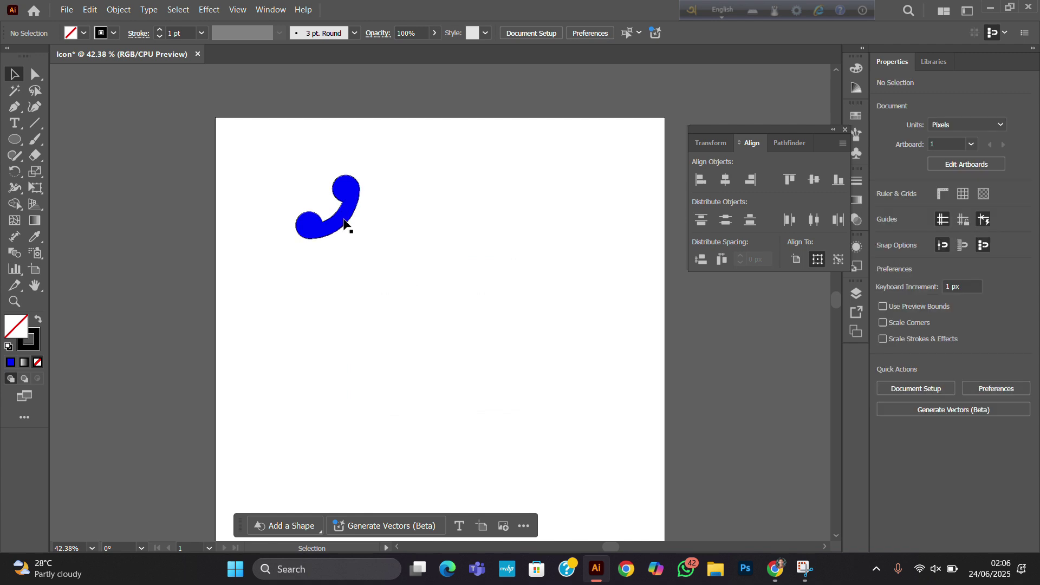
left_click_drag(348, 224, 147, 197)
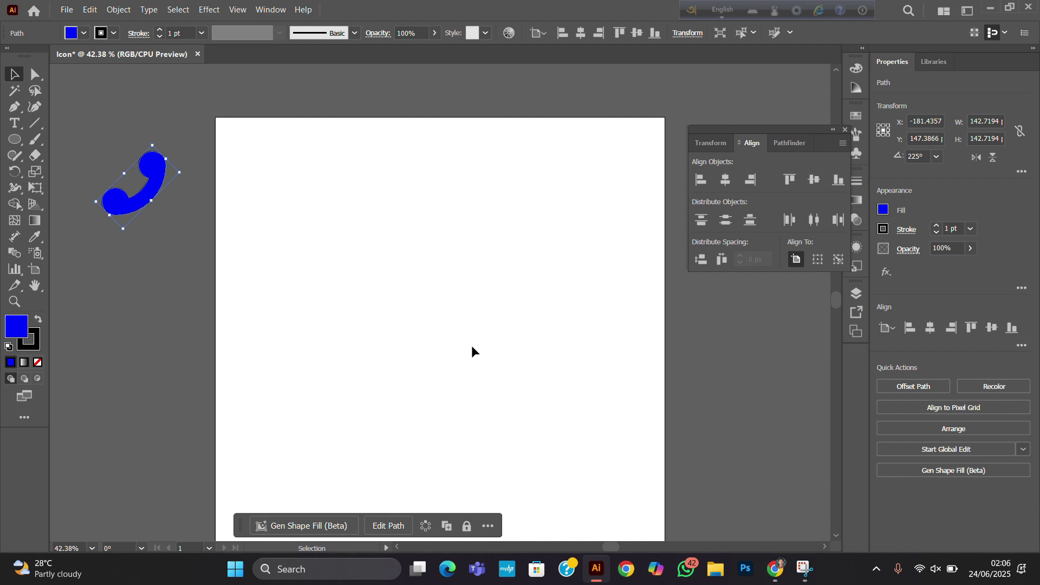
Step: Paste the copied set of four circles in place on the artboard and deselect it
key("a")
key("ctrl+f")
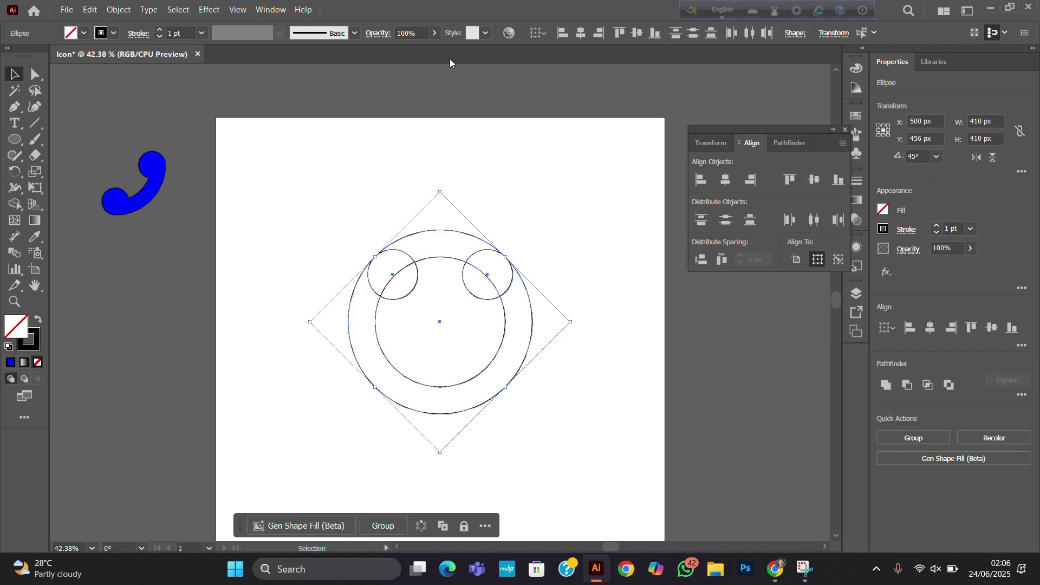
left_click(318, 216)
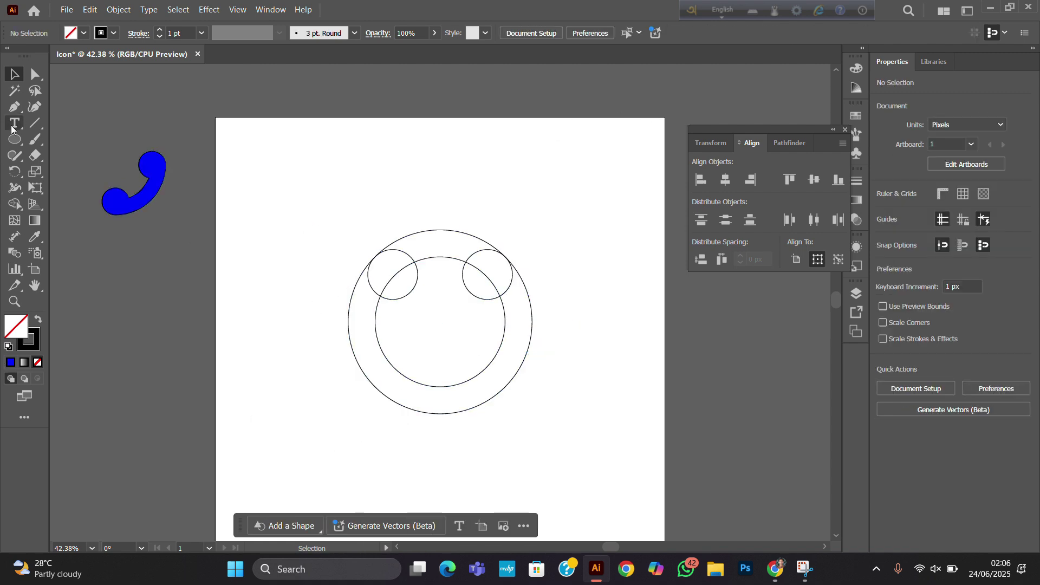
Step: Create a five-sided polygon with a 50 px radius at the center of the concentric circles
left_click_drag(15, 139, 94, 191)
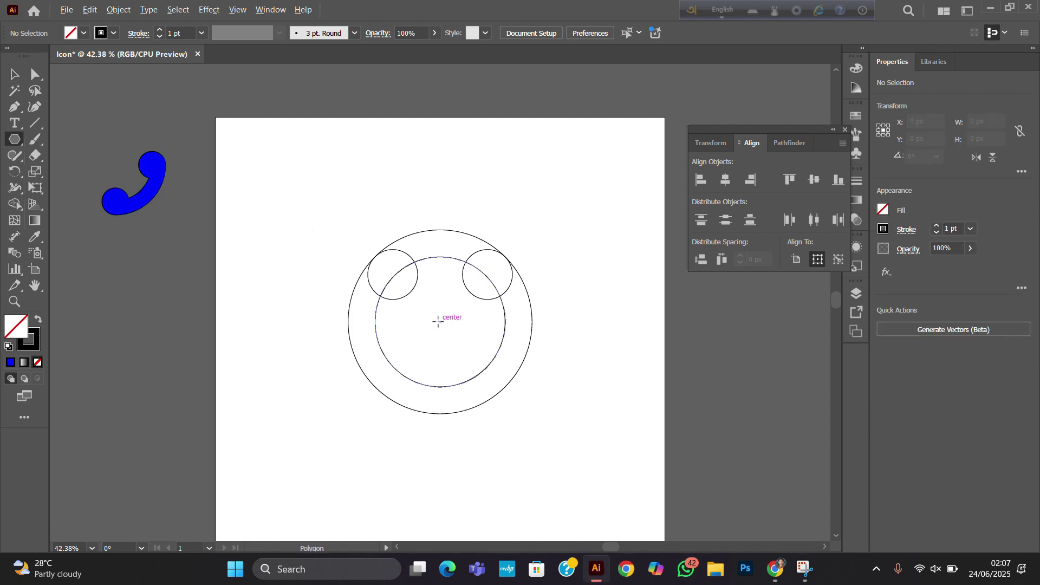
left_click(438, 322)
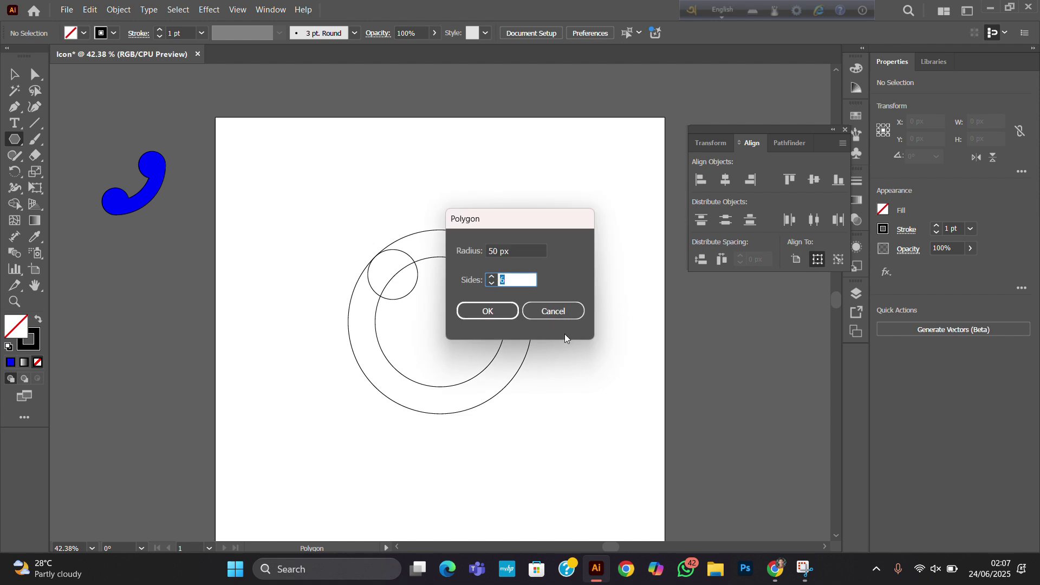
type("5")
left_click(506, 319)
left_click(12, 72)
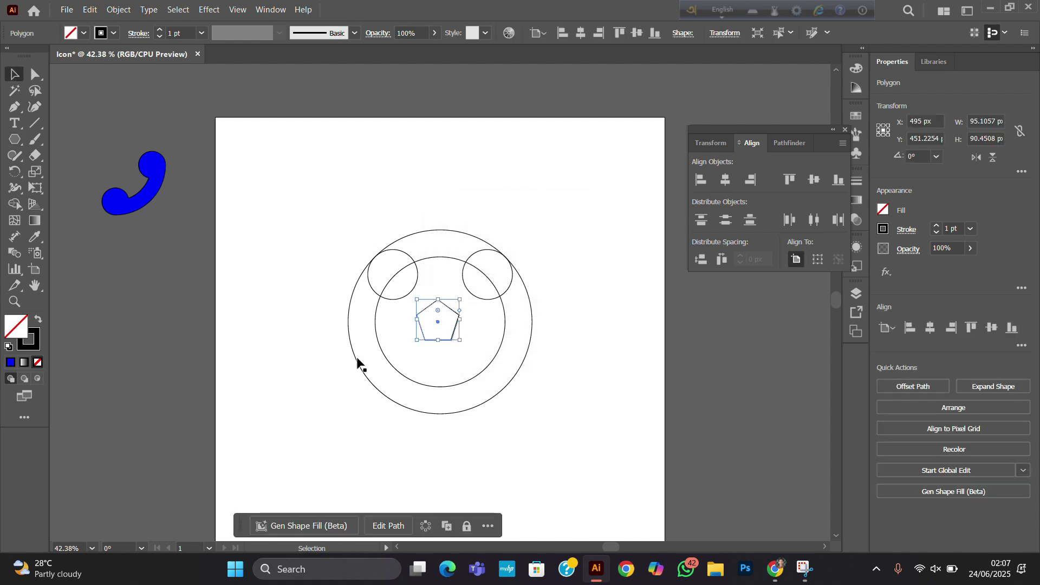
scroll(453, 349, "up", 2)
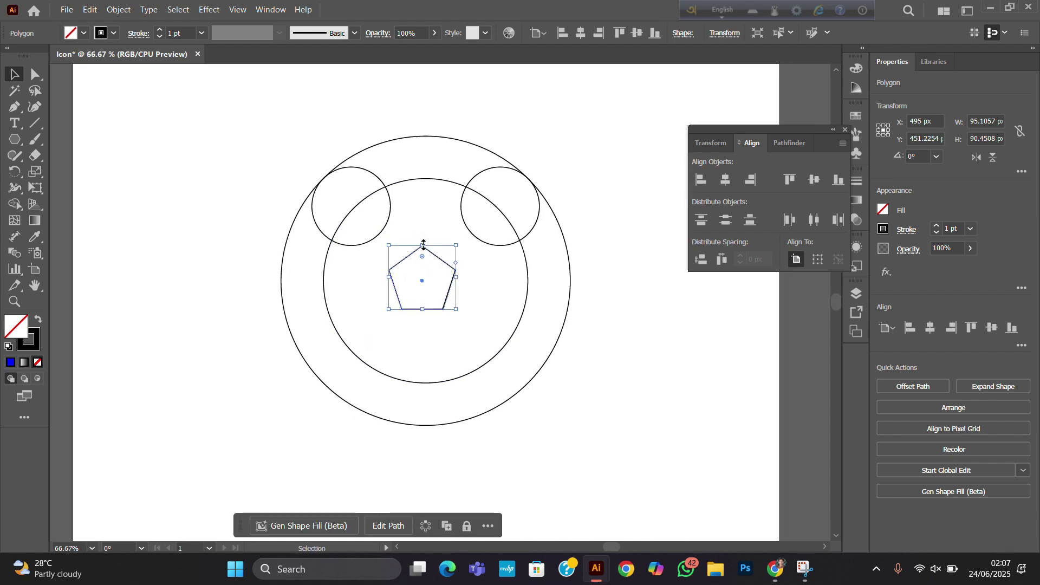
Step: Enlarge the pentagon proportionally to about 271 x 258 px, with its top corner on the inner large circle
left_click_drag(424, 245, 424, 245)
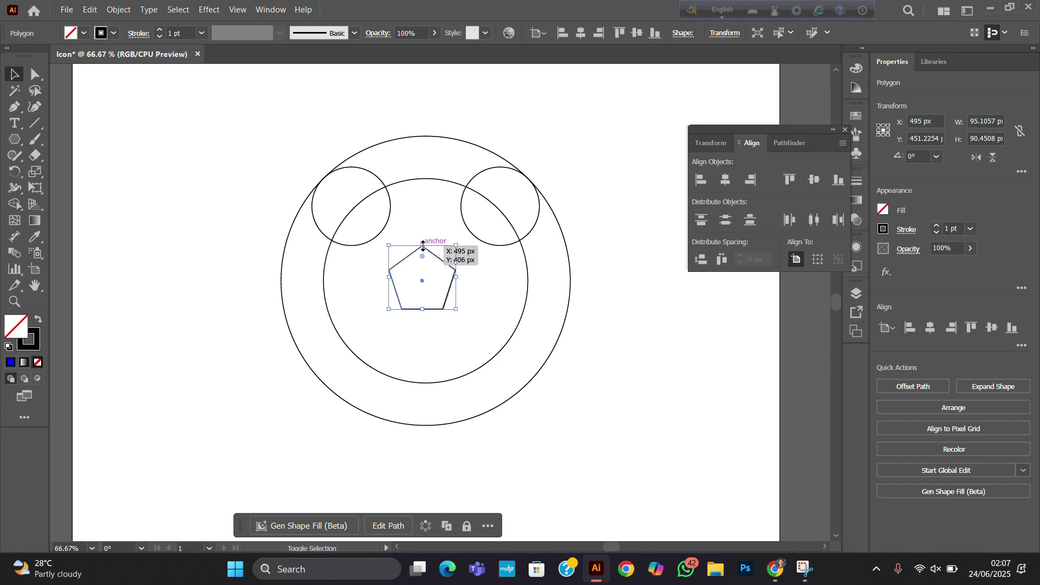
left_click_drag(423, 243, 421, 178)
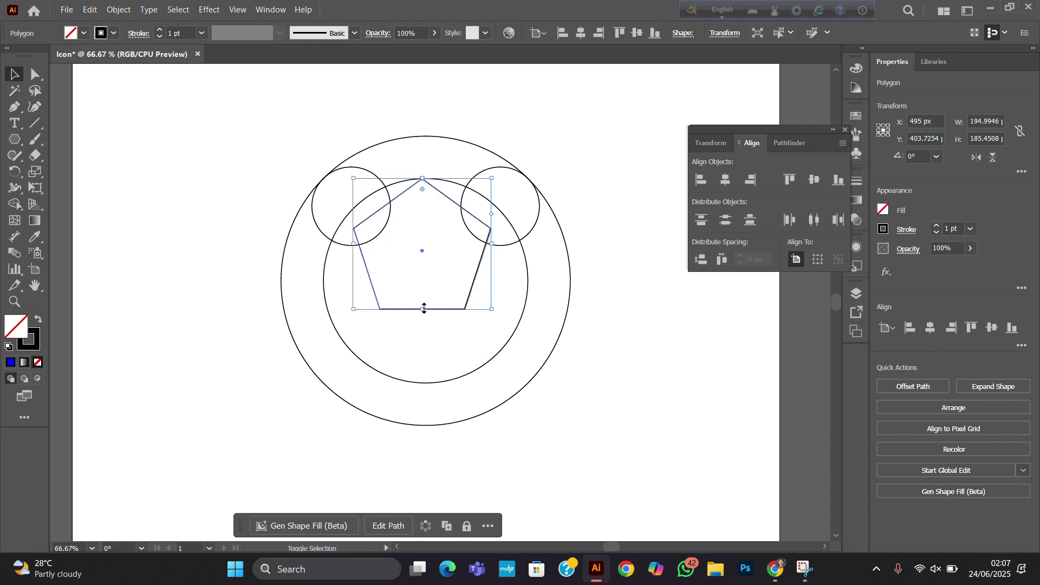
left_click_drag(422, 309, 426, 361)
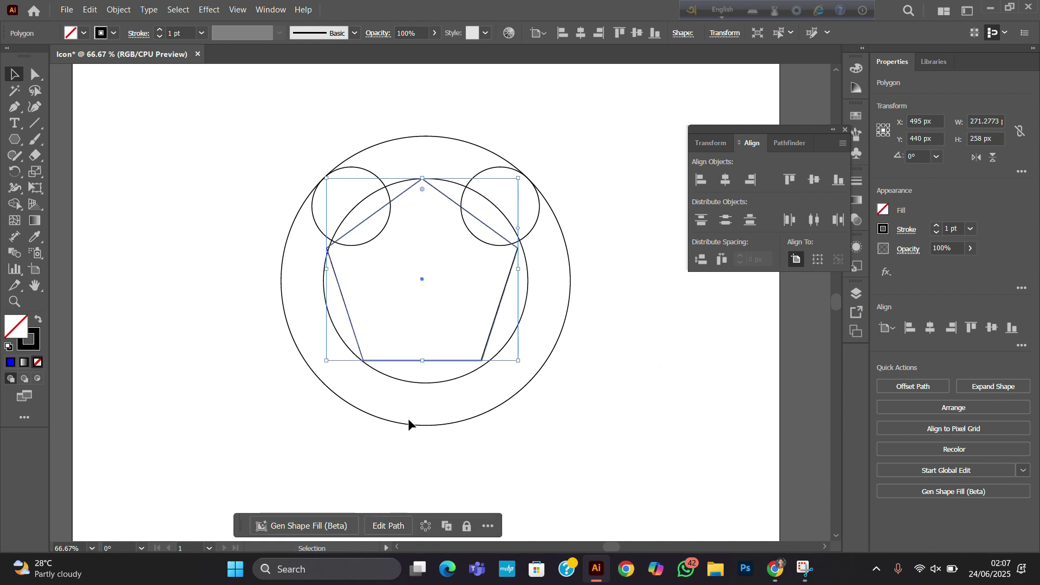
Step: Center the pentagon horizontally on the inner large circle, keeping the circle in place as the key object
left_click(422, 385)
left_click_drag(427, 383, 443, 385)
left_click(444, 384)
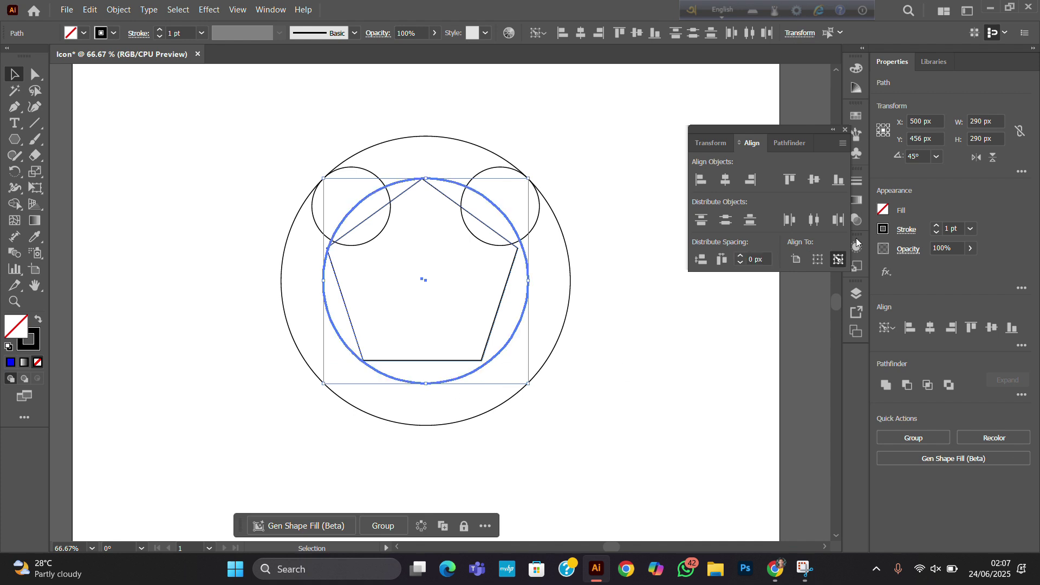
left_click(725, 180)
left_click(545, 395)
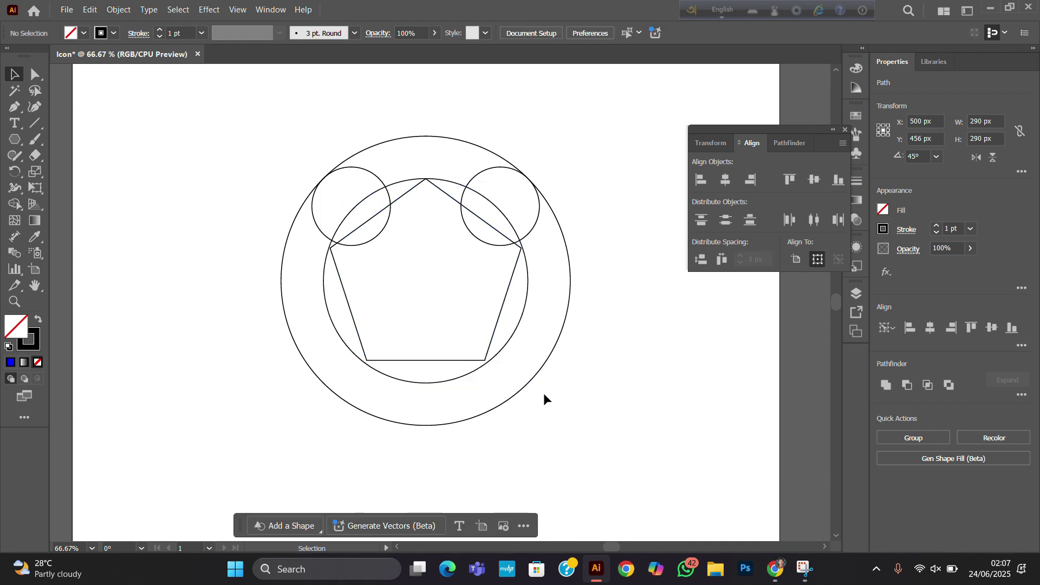
Step: Scale the pentagon from its bottom edge to about 277 x 263 px so its corners reach the inner circle
left_click(426, 361)
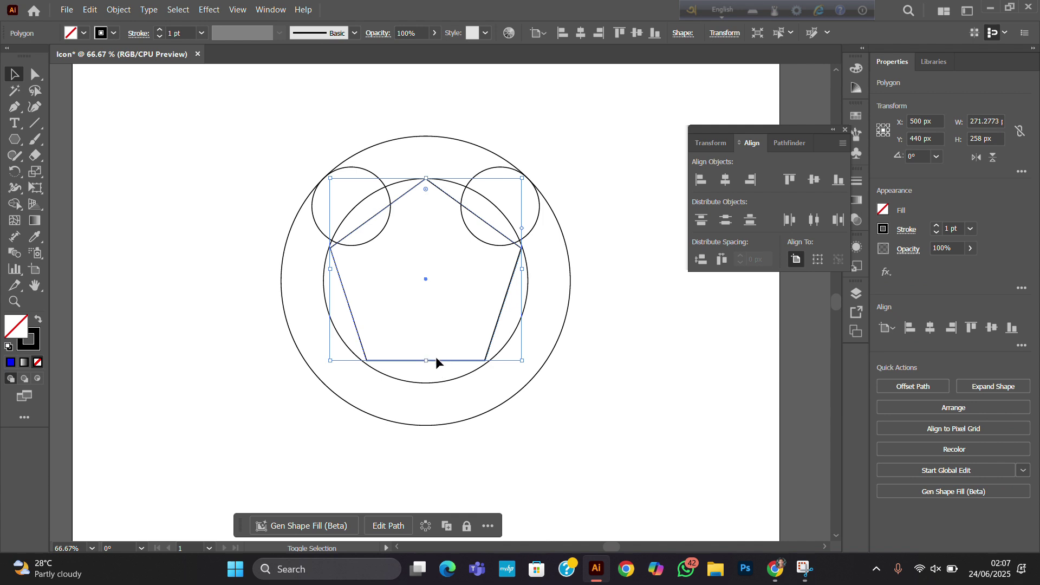
left_click_drag(426, 360, 425, 366)
scroll(330, 272, "up", 2, "alt")
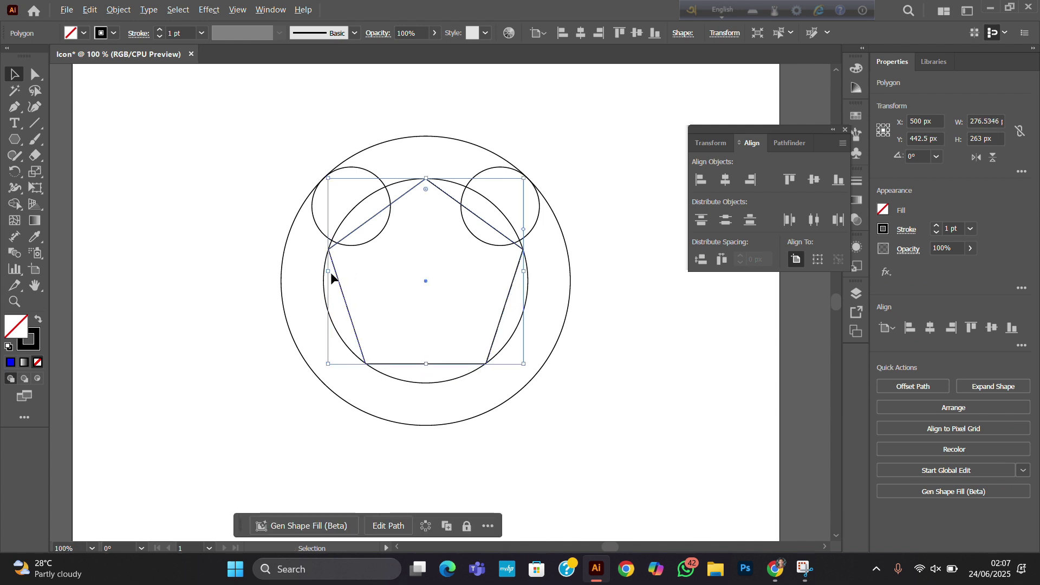
Step: Examine in outline view how the pentagon's corners meet the inner circle, and return to the normal preview
left_click(296, 224)
scroll(341, 223, "up", 1, "alt")
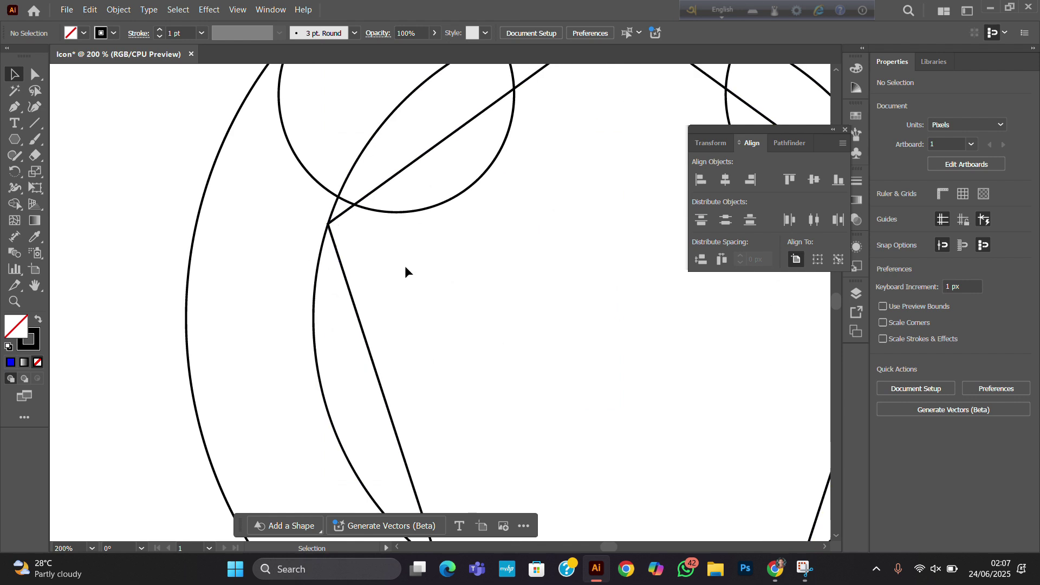
scroll(404, 270, "down", 1, "alt")
scroll(461, 253, "right", 5, "ctrl")
scroll(488, 244, "down", 1)
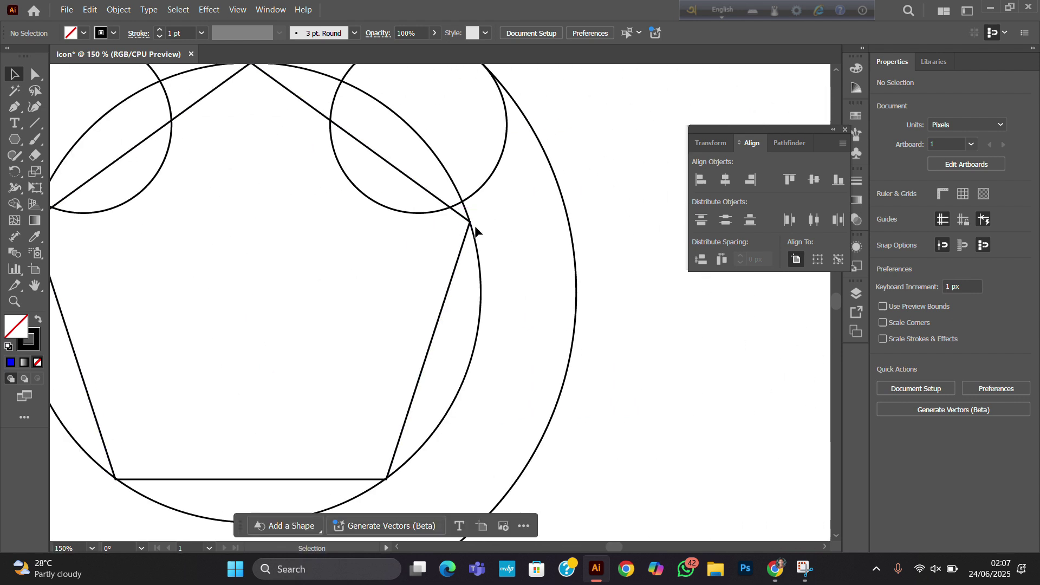
key("ctrl+y")
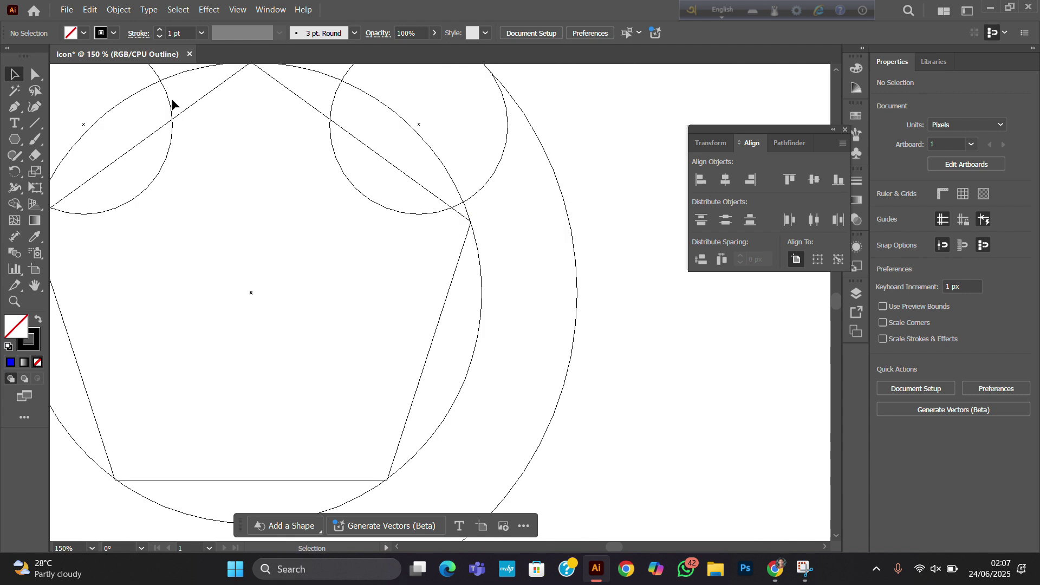
scroll(337, 283, "up", 3)
scroll(337, 283, "left", 2, "ctrl")
scroll(421, 256, "up", 2, "alt")
scroll(415, 254, "down", 3, "alt")
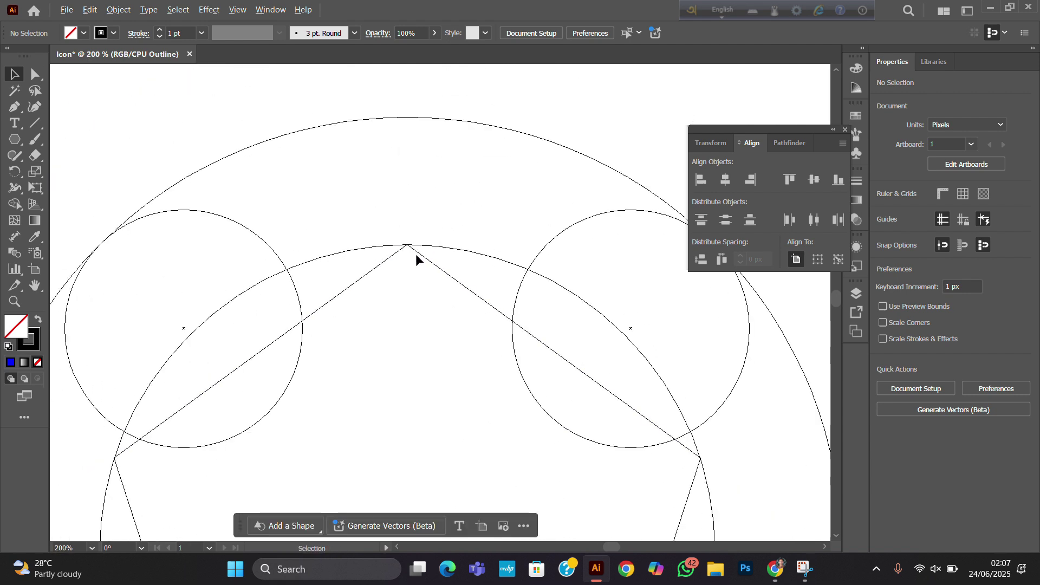
key("ctrl+y")
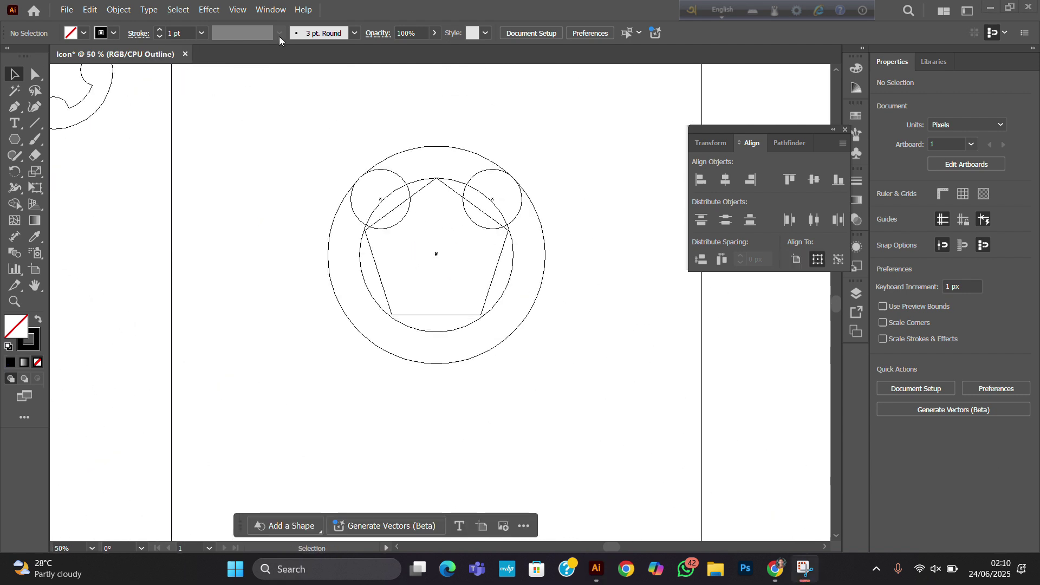
left_click_drag(289, 130, 635, 420)
key("ctrl+y")
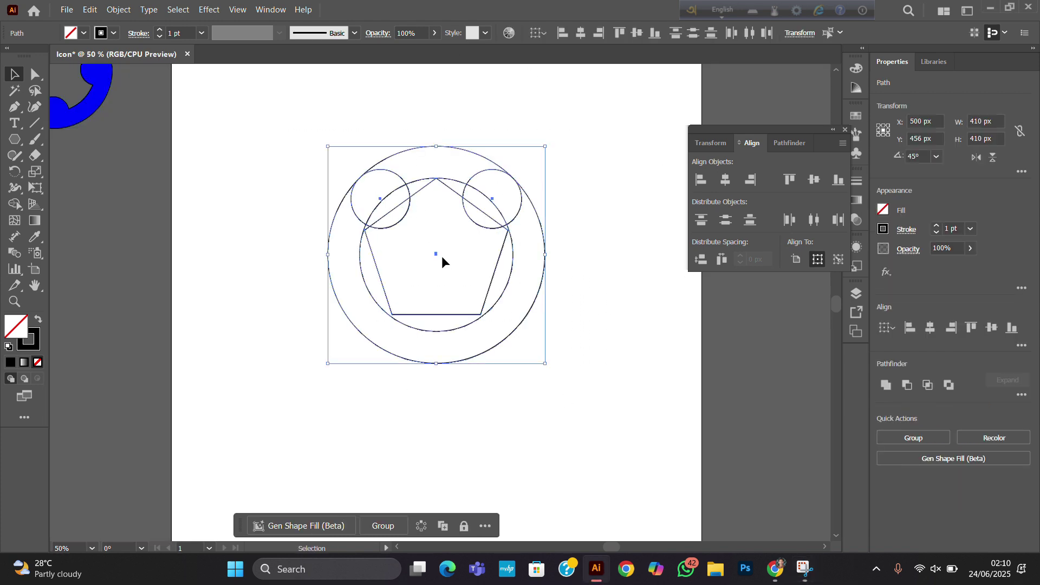
left_click(602, 291)
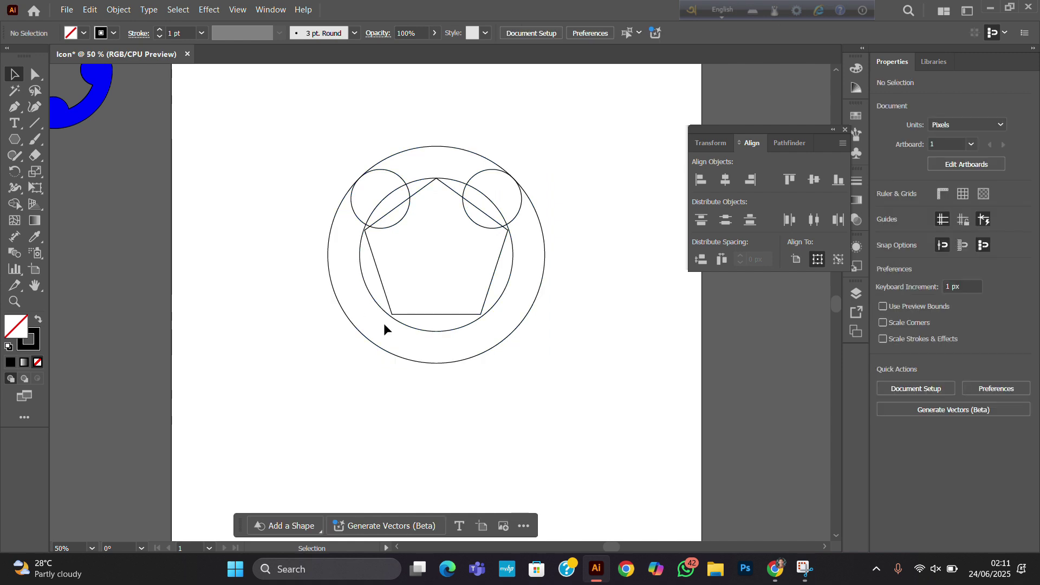
scroll(420, 208, "up", 2)
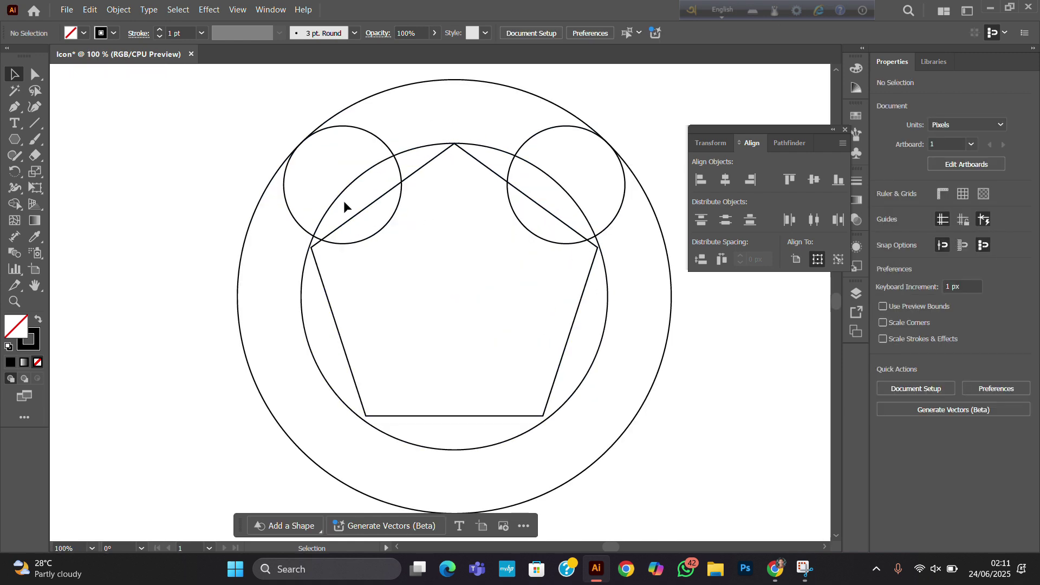
scroll(551, 370, "down", 1)
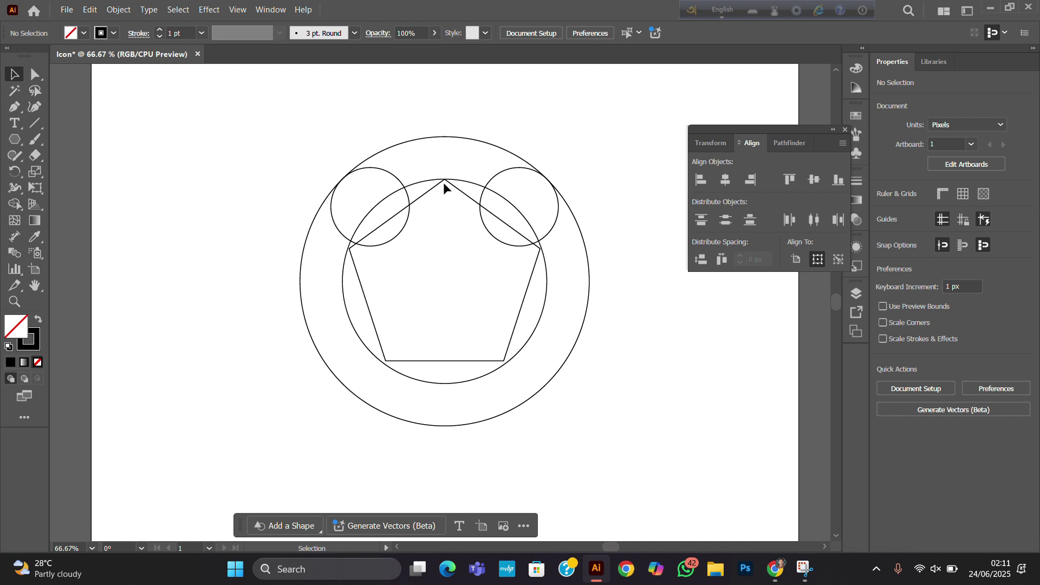
scroll(376, 216, "down", 1)
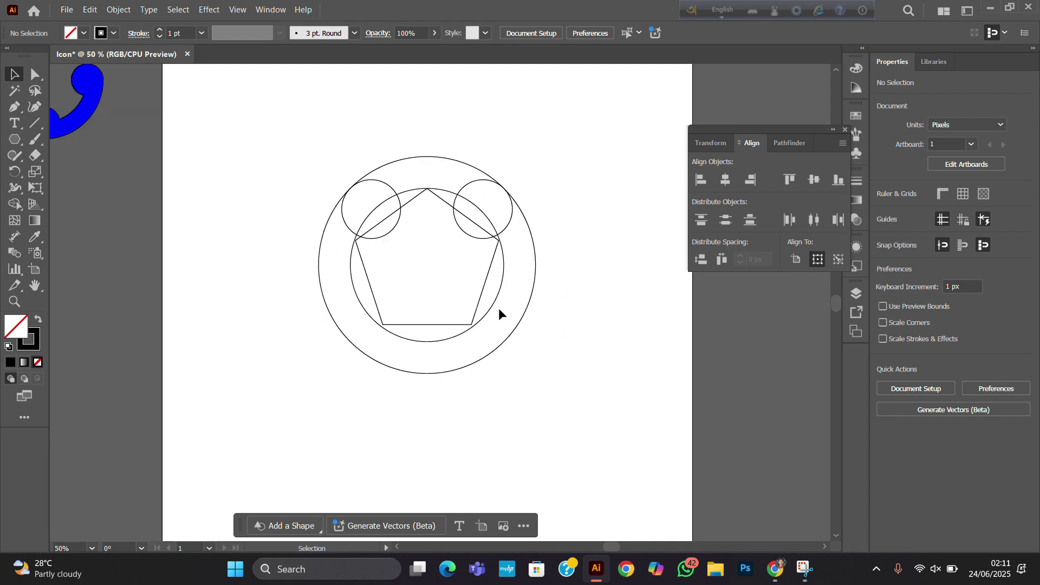
Step: Merge the upper ring section and the small-circle areas outside the pentagon into one black, strokeless handset with Shape Builder
left_click_drag(279, 110, 569, 397)
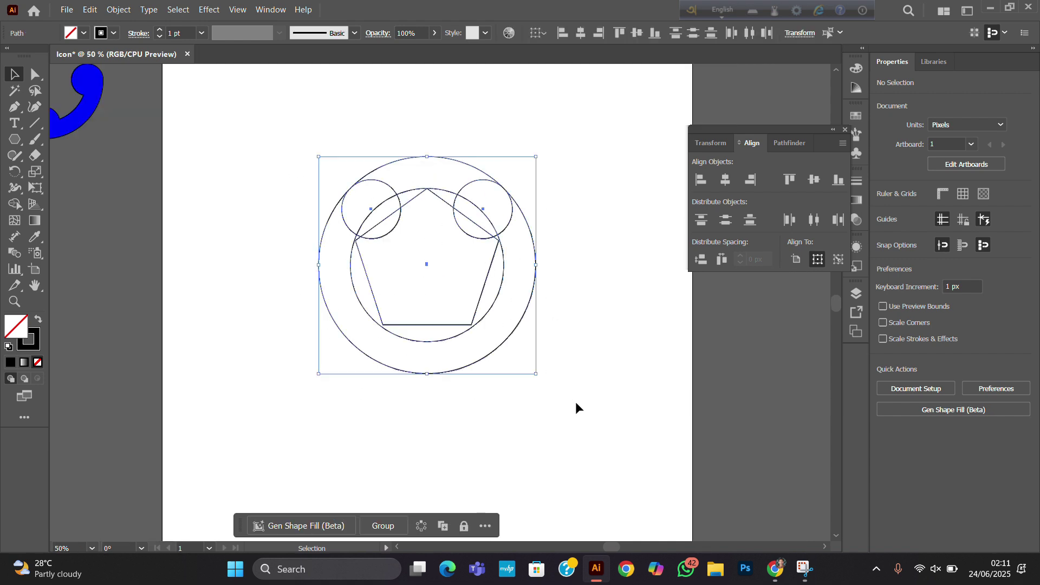
left_click(15, 204)
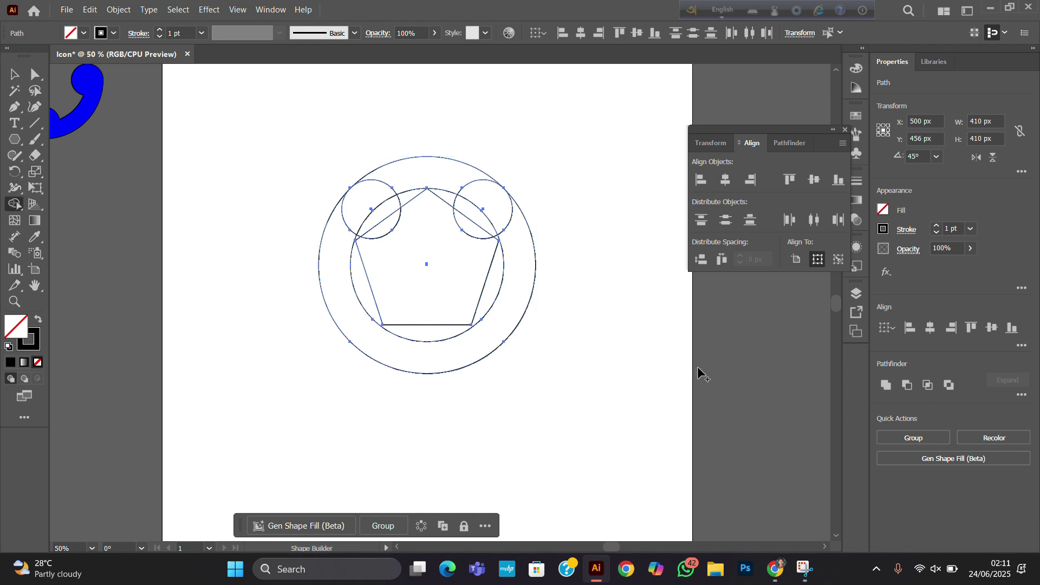
left_click(114, 33)
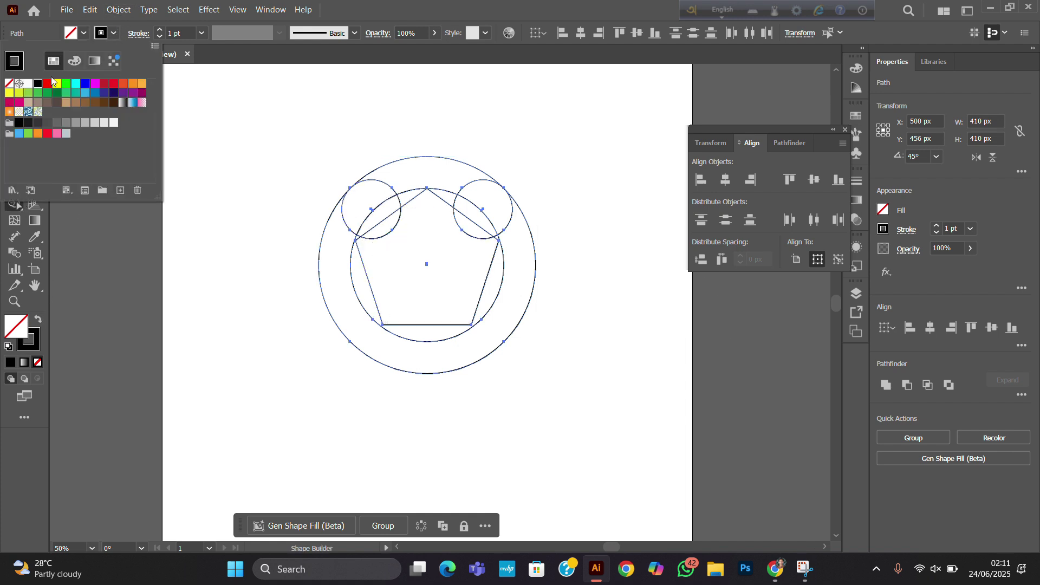
left_click(9, 84)
left_click(84, 33)
left_click(84, 33)
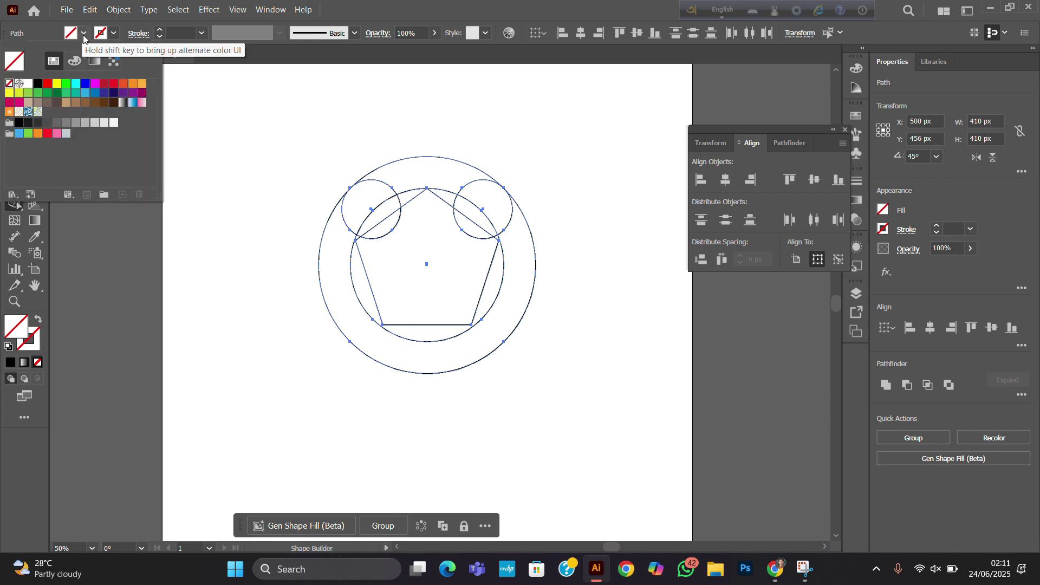
left_click(37, 83)
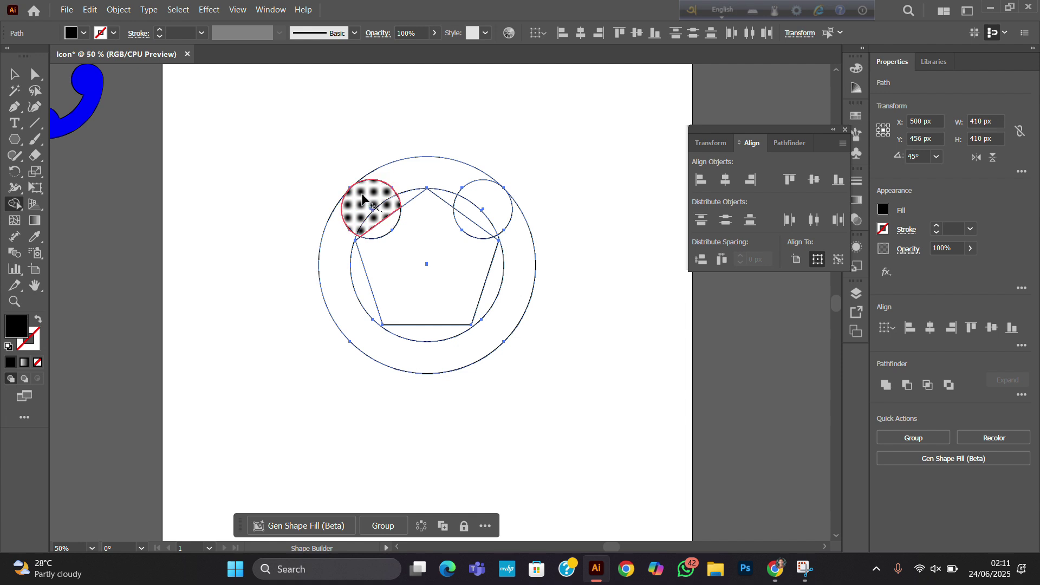
mouse_move(381, 189)
left_mouse_down()
mouse_move(445, 181)
mouse_move(476, 197)
mouse_move(467, 212)
left_mouse_up()
key("v")
left_click(403, 153)
scroll(403, 150, "down", 2)
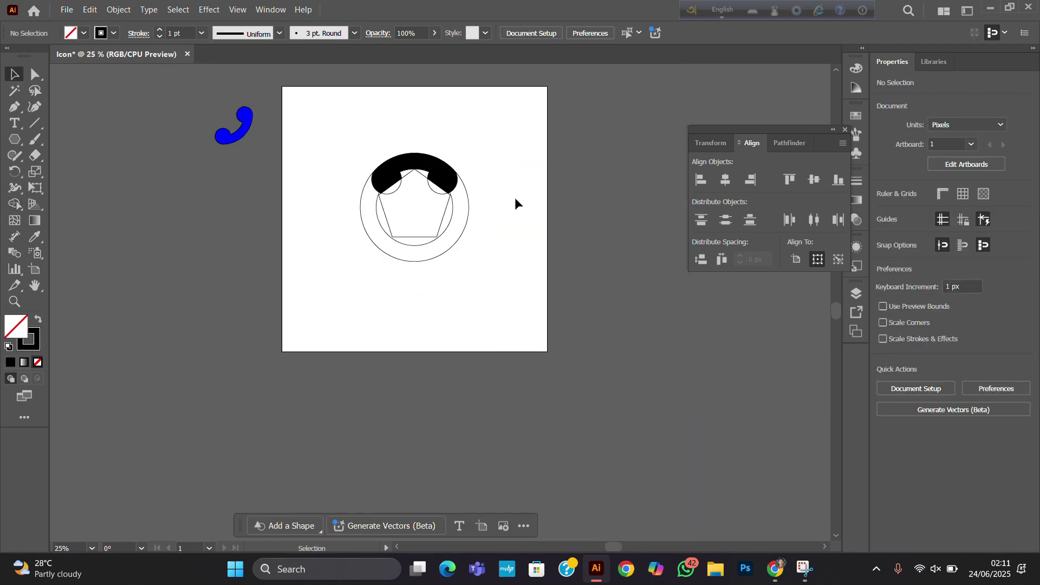
Step: Move the black handset up and away from the construction and delete the leftover circle and pentagon outlines
left_click_drag(447, 167, 487, 118)
left_click(485, 228)
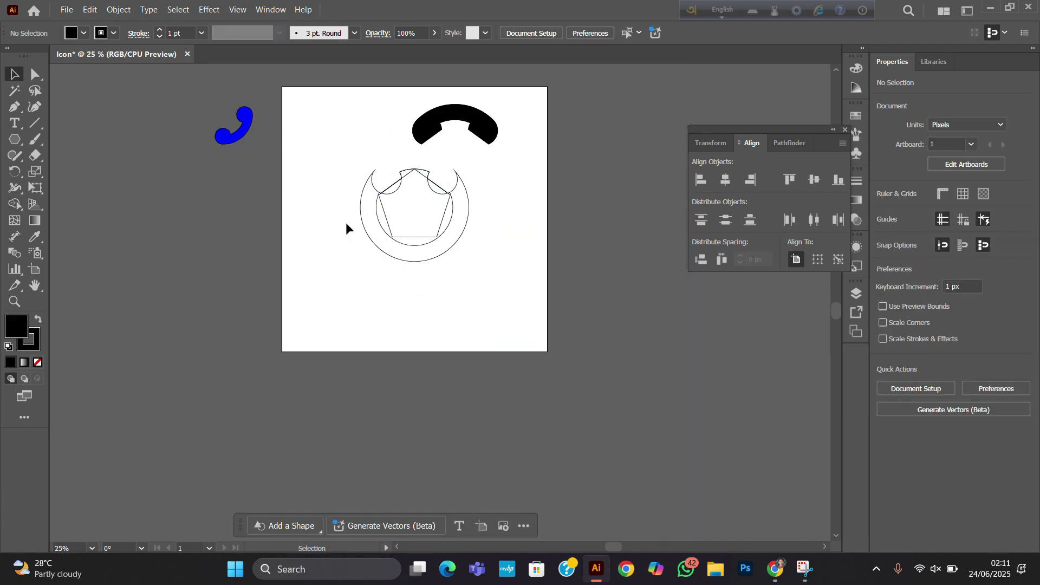
left_click_drag(351, 167, 482, 288)
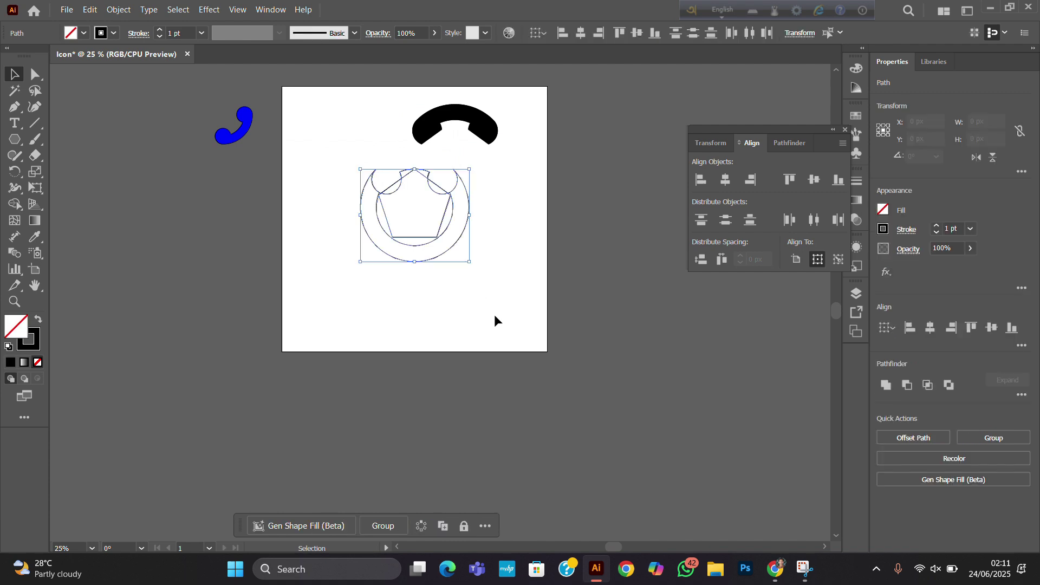
key("Delete")
Step: Rotate the black handset diagonally so its ends face the upper left, and place it near the artboard's center
left_click_drag(485, 120, 344, 239)
left_click(445, 233)
scroll(444, 216, "up", 1)
left_click_drag(373, 207, 436, 240)
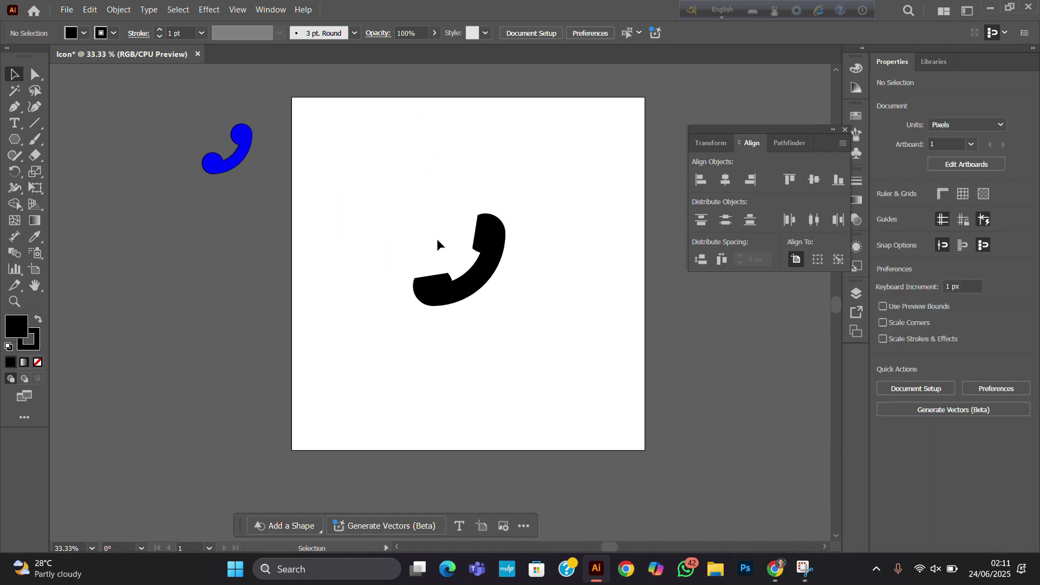
Step: Bring the blue handset onto the artboard beside the black one and give it a black fill with no stroke
left_click_drag(249, 171, 378, 270)
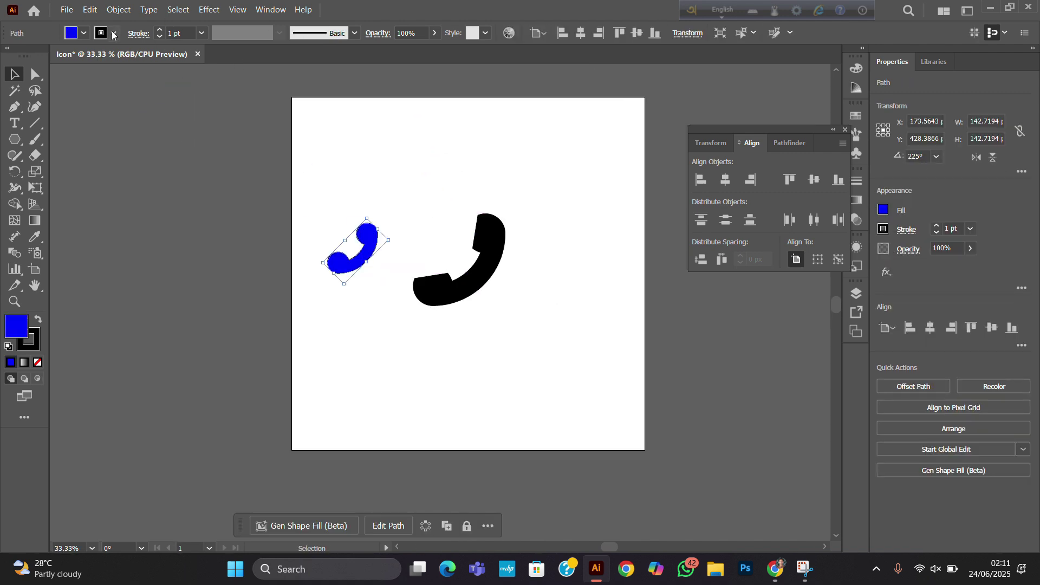
left_click(114, 33)
left_click(10, 84)
left_click(84, 33)
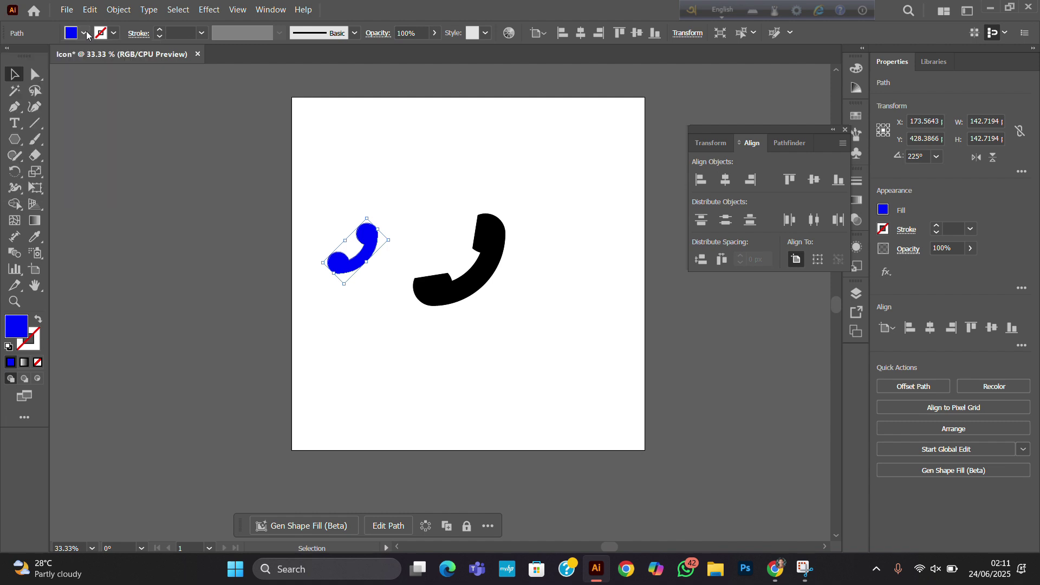
left_click(39, 86)
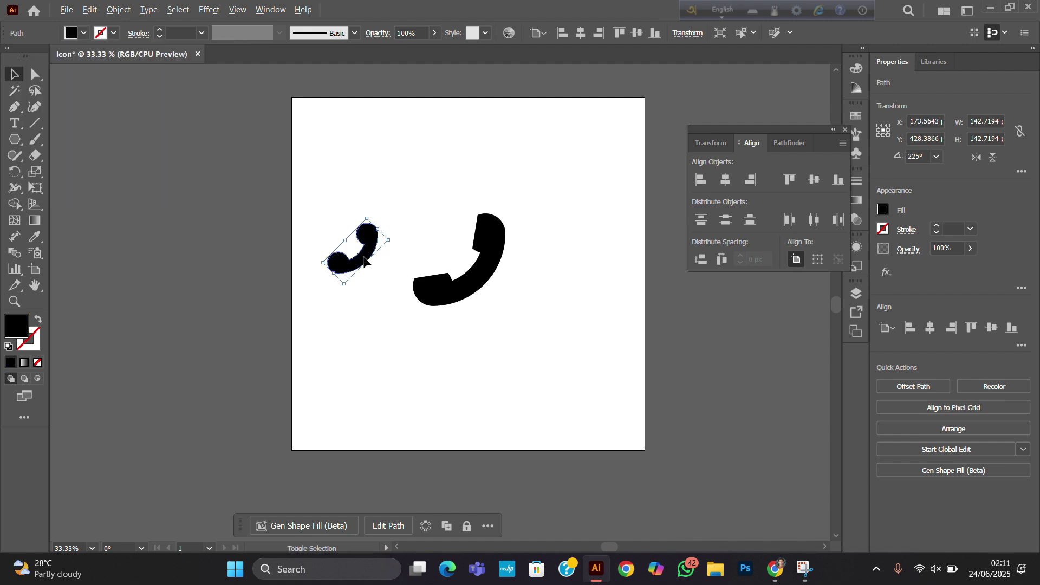
Step: Enlarge the smaller handset and move both handsets off the artboard to its left side
left_click_drag(366, 262, 381, 277)
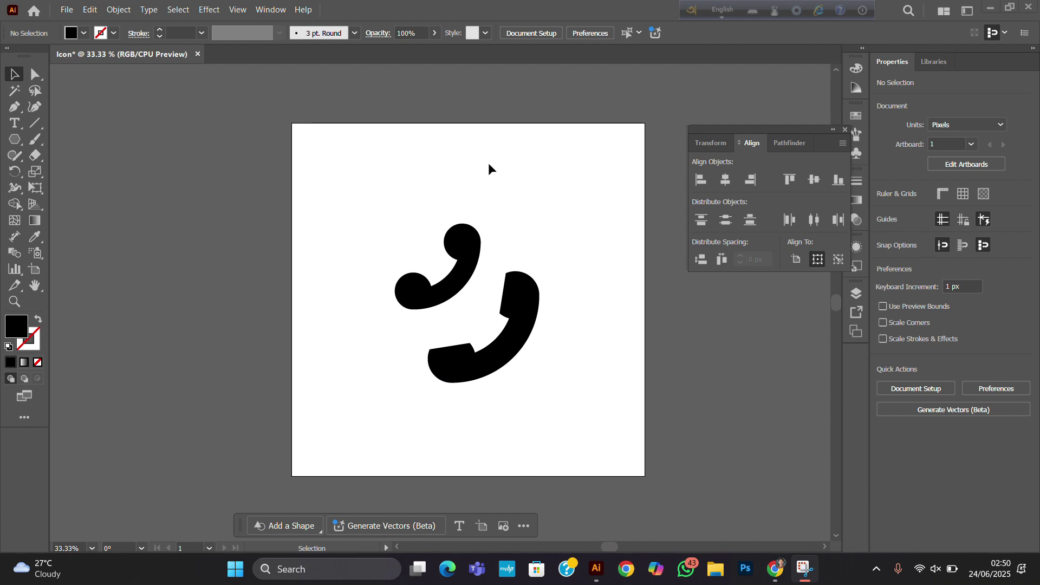
left_click_drag(333, 164, 604, 430)
left_click_drag(518, 297, 192, 180)
left_click(335, 251)
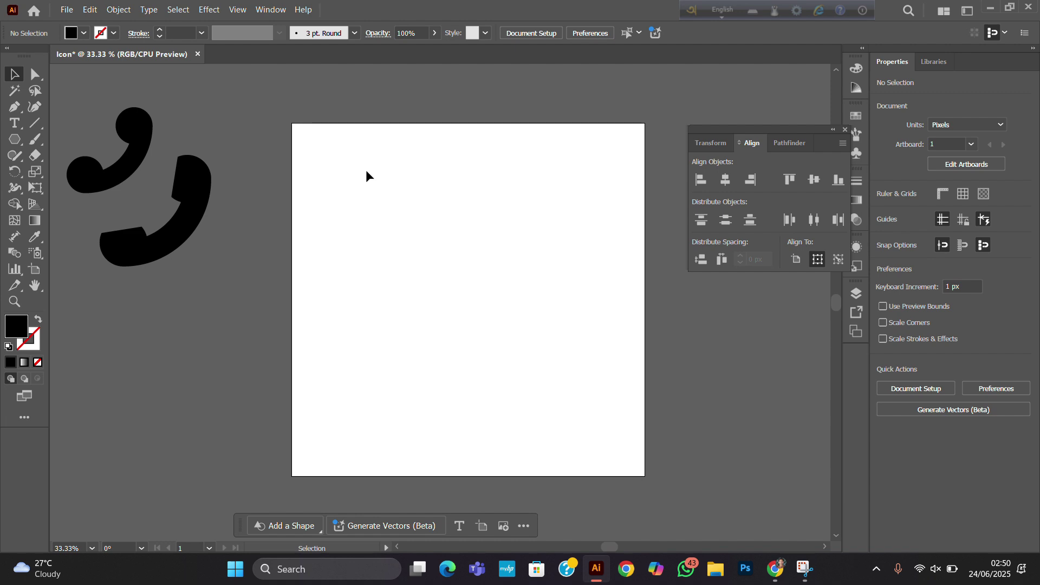
Step: Create a three-sided polygon with a 50 px radius near the middle of the artboard
left_click_drag(14, 137, 116, 190)
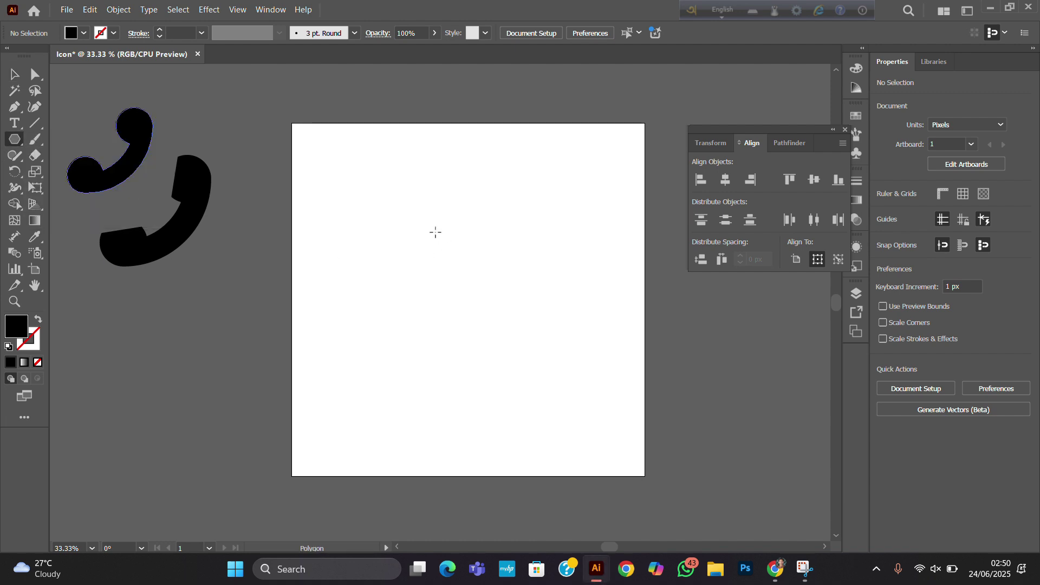
left_click(461, 279)
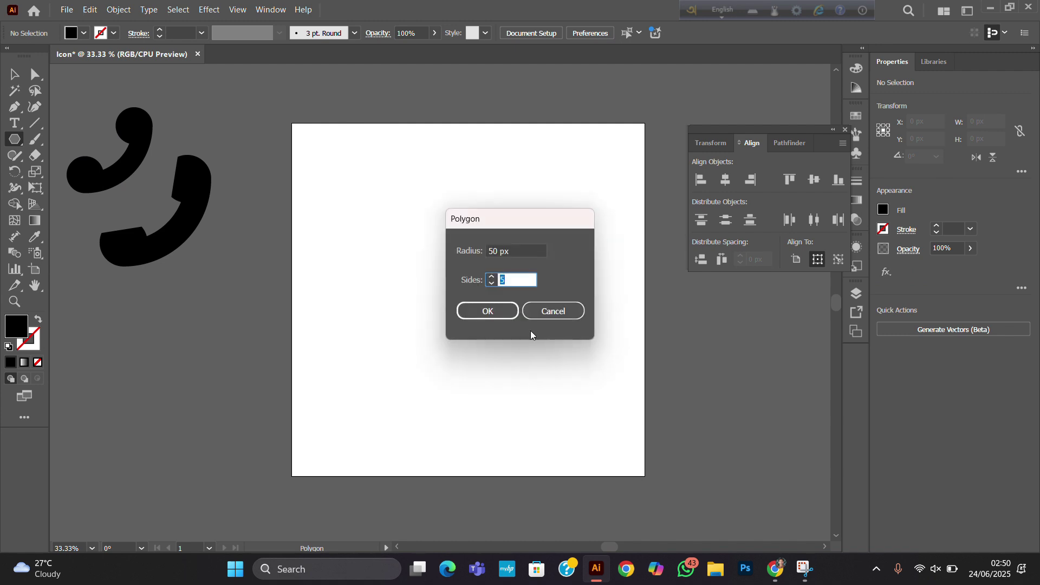
type("3")
left_click(456, 312)
key("v")
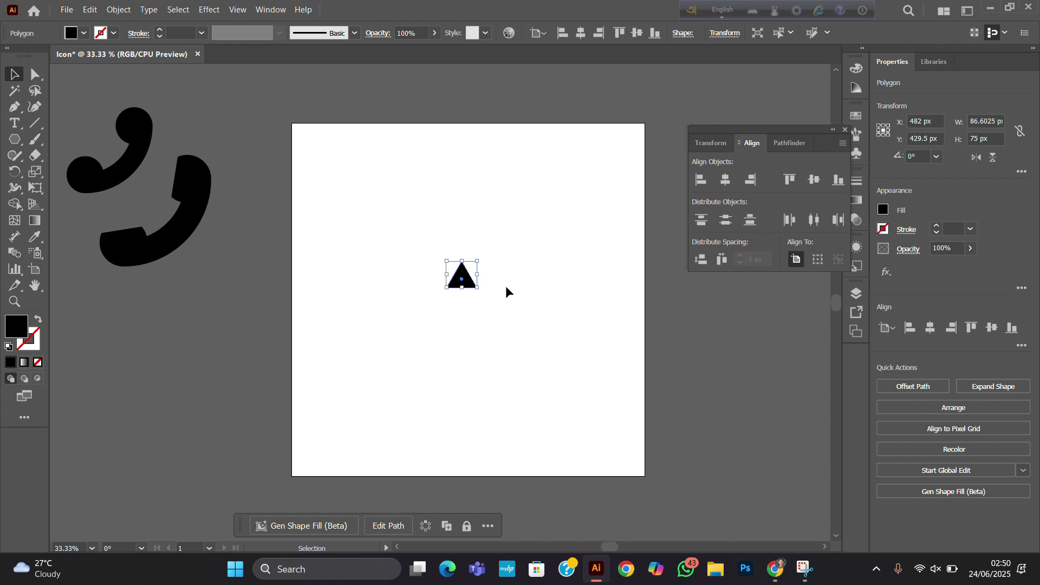
Step: Enlarge the triangle proportionally about its center to about 380 x 329 px
left_click(474, 289, "shift")
left_click(475, 290, "shift")
left_click_drag(476, 290, 531, 352)
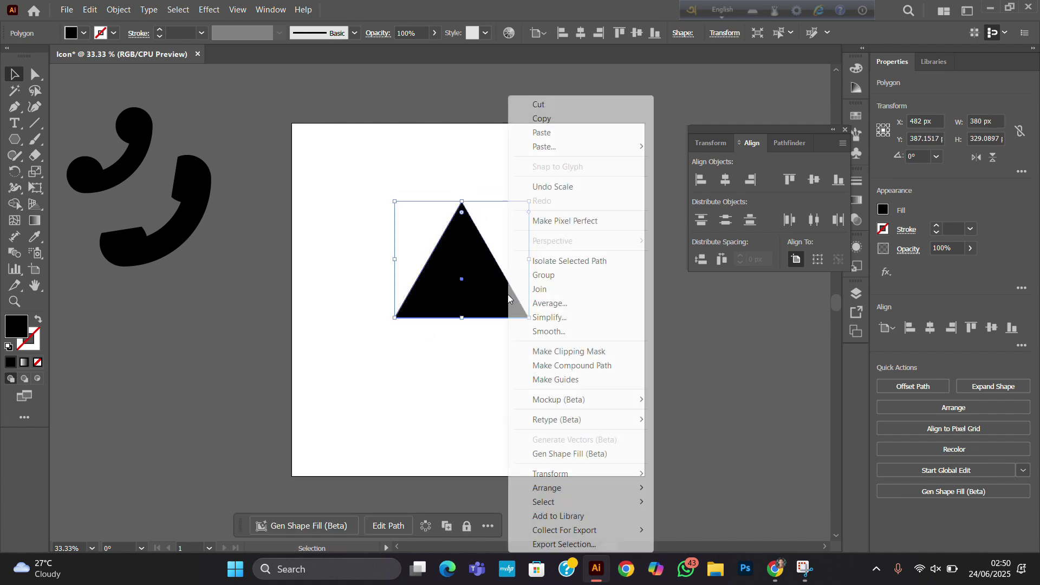
Step: Rotate the triangle 180° so that it points downward, checking the result in the preview
right_click(510, 303)
mouse_move(553, 474)
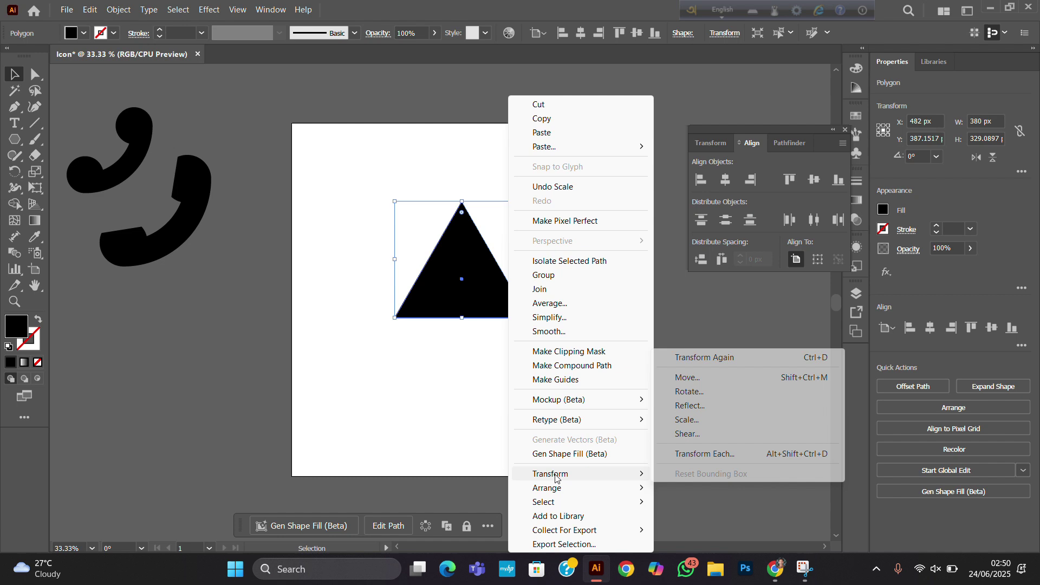
left_click(670, 392)
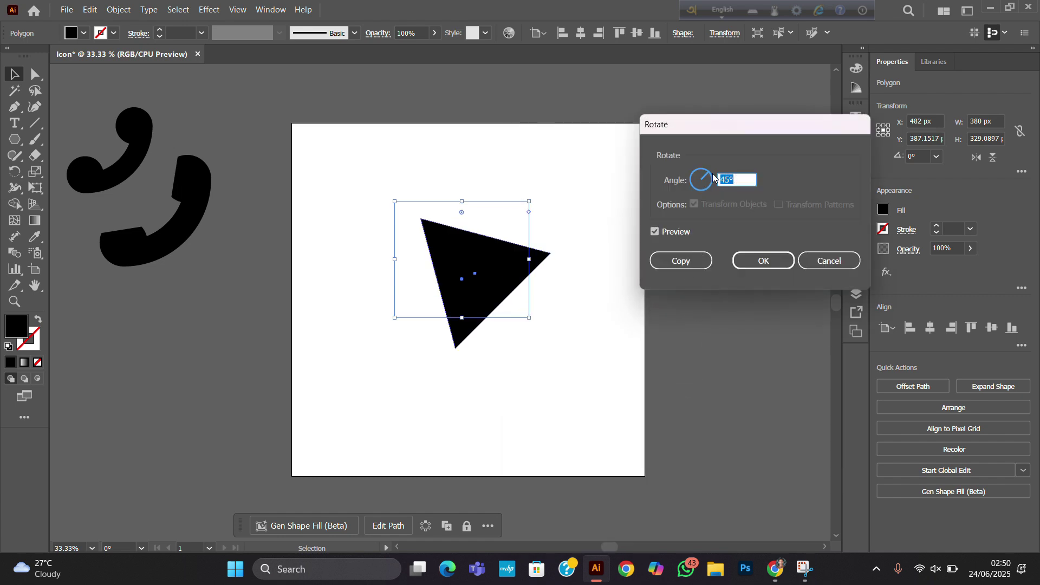
type("180")
key("Tab")
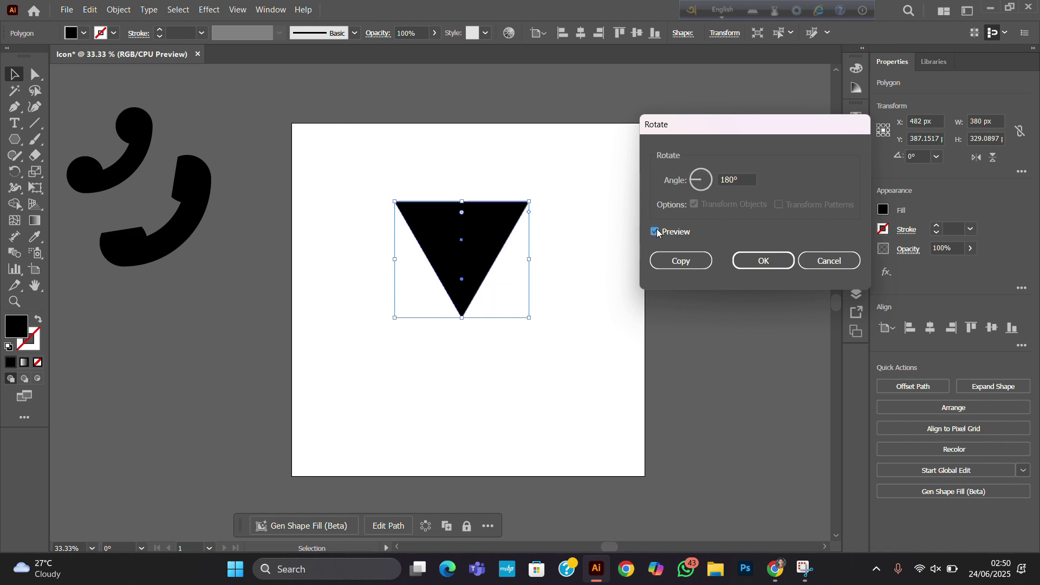
left_click(654, 232)
left_click(655, 232)
left_click(760, 261)
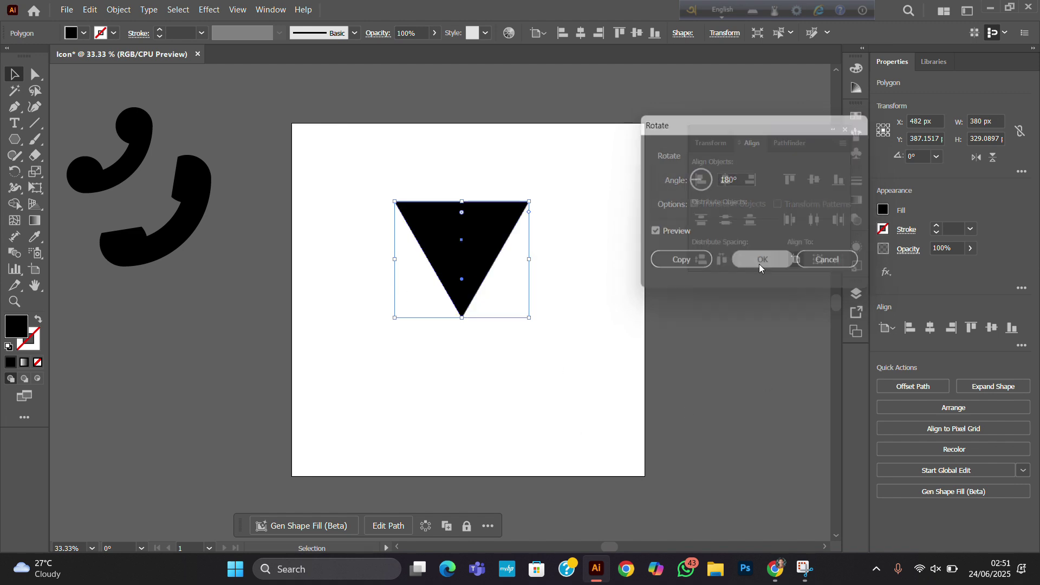
left_click(560, 320)
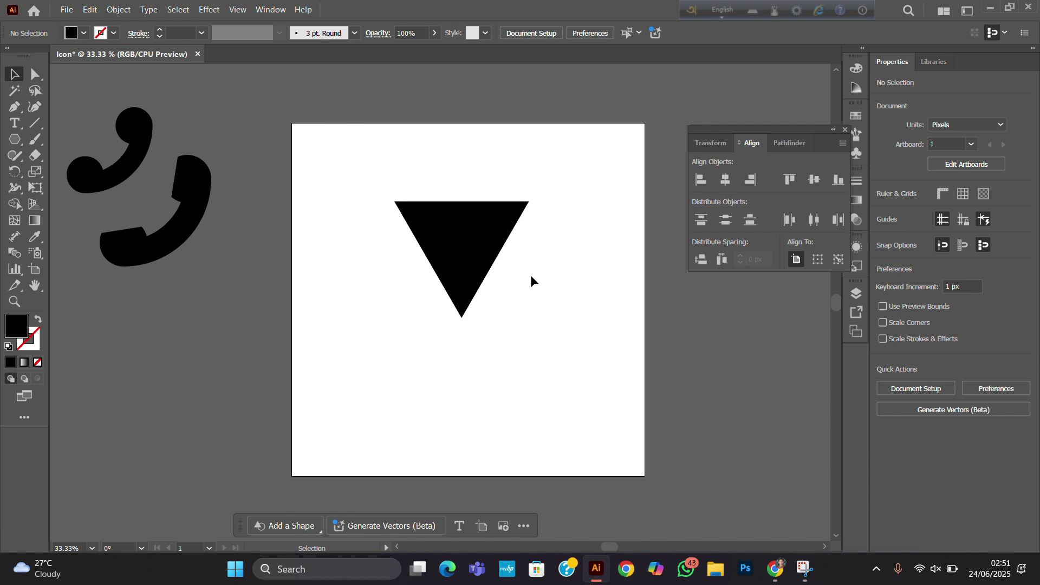
Step: Try rounding only the triangle's upper-right corner to a radius of about 84 px, and undo the rounding
left_click(35, 74)
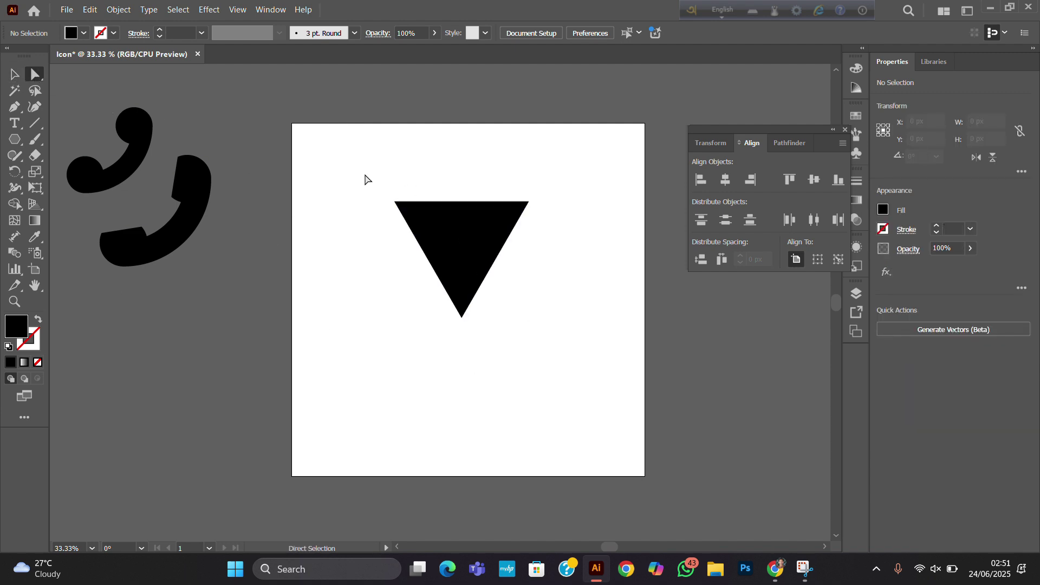
left_click_drag(365, 177, 568, 390)
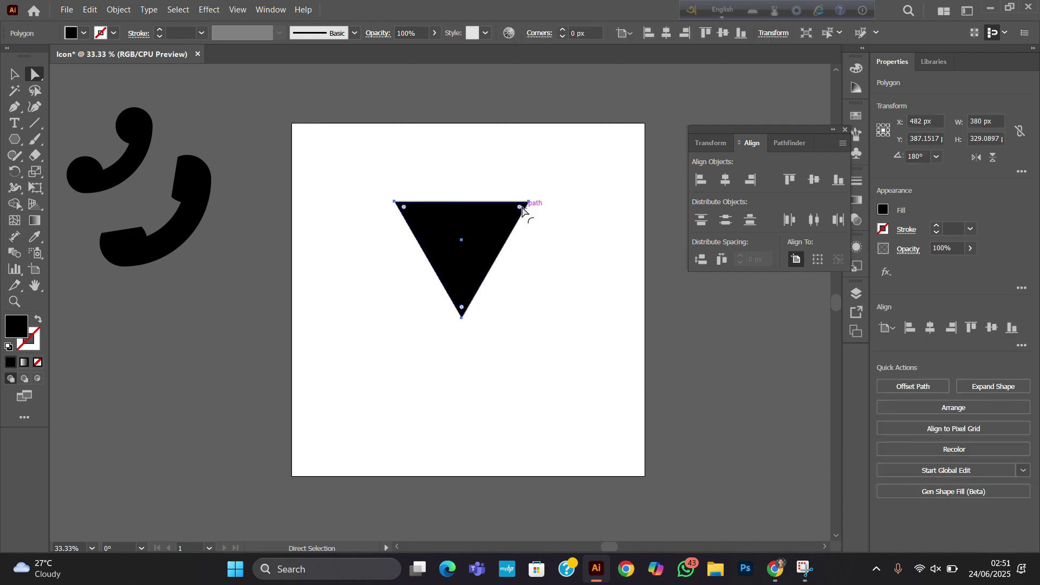
scroll(523, 212, "up", 1)
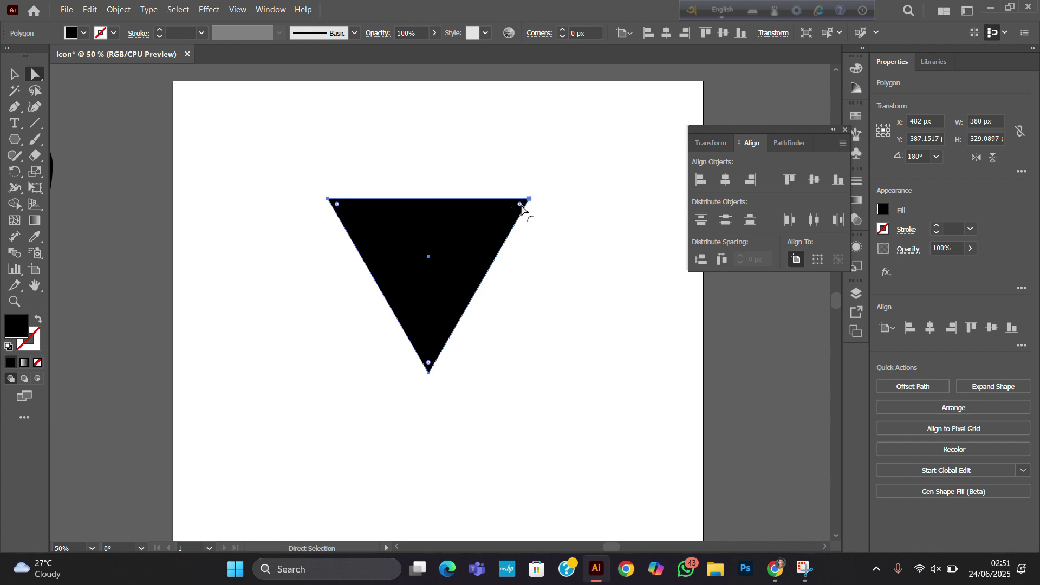
left_click_drag(521, 206, 459, 249)
left_click_drag(408, 277, 453, 245)
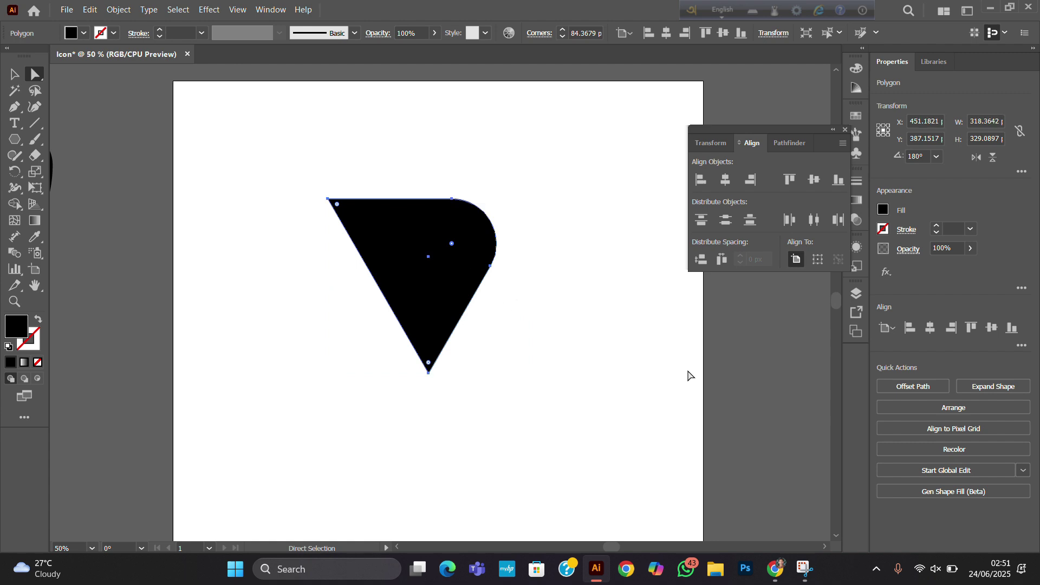
key("ctrl+z")
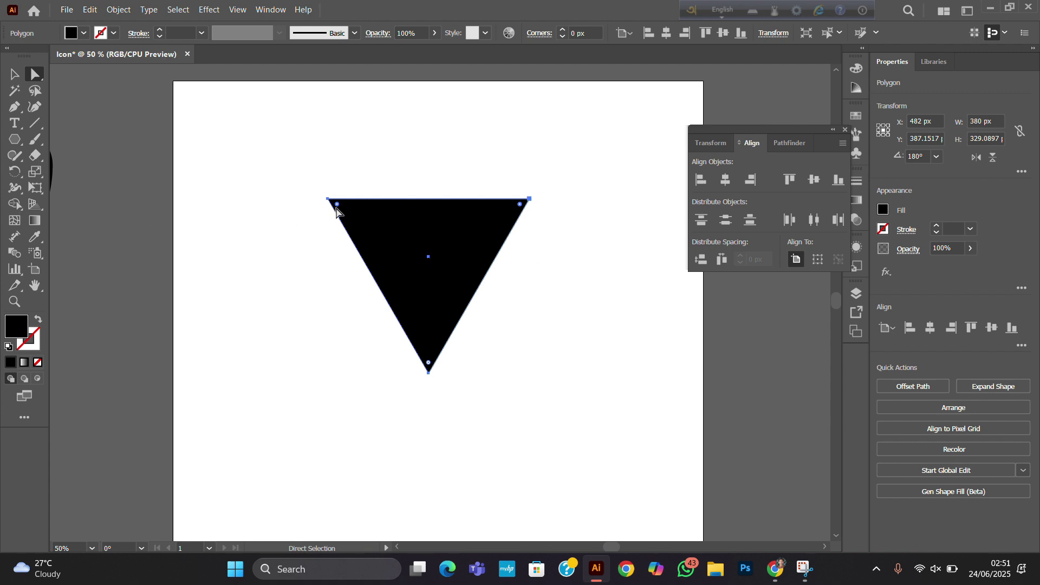
Step: Try rounding both upper corners of the triangle to a radius of about 110 px, and undo the rounding
scroll(346, 209, "up", 2)
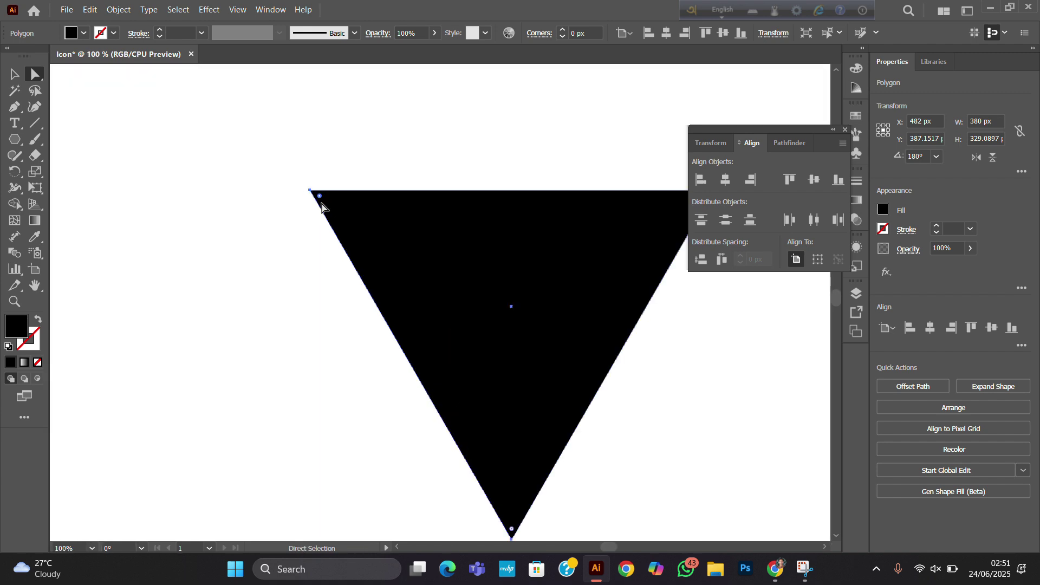
scroll(521, 371, "down", 1)
scroll(520, 371, "down", 1)
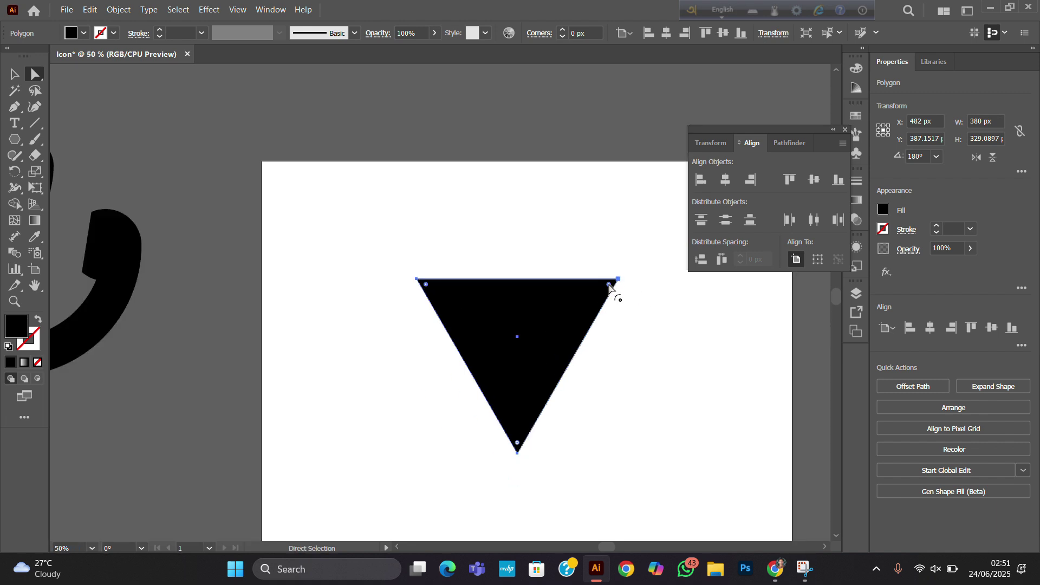
left_click_drag(608, 285, 492, 430)
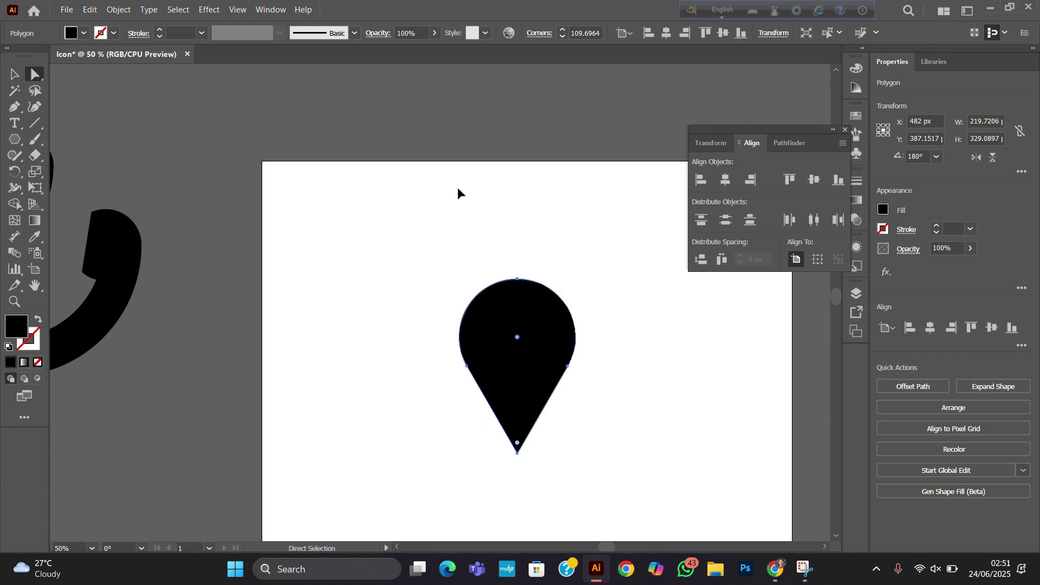
key("ctrl+z")
left_click(14, 75)
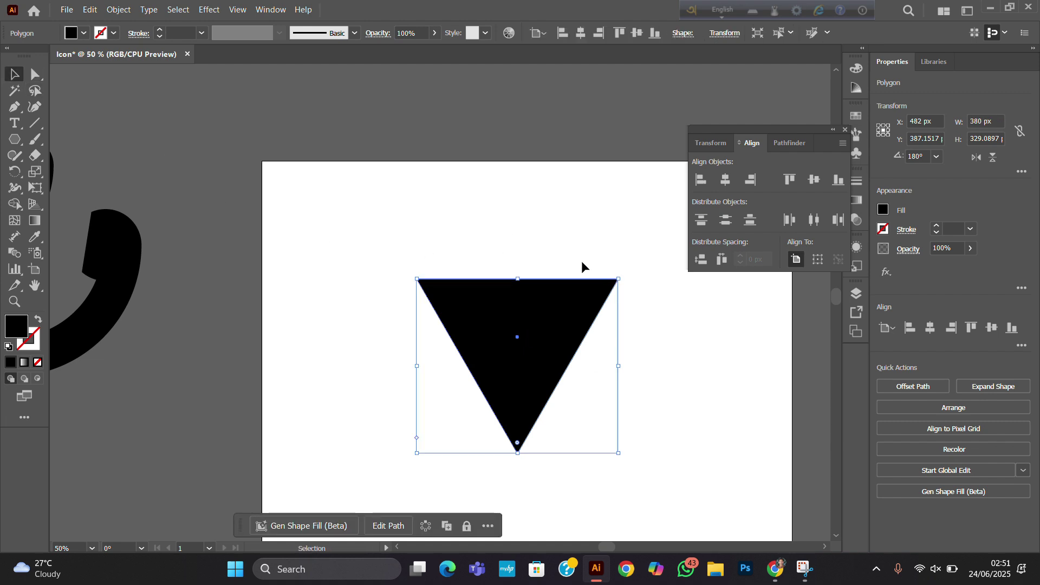
Step: Select only the triangle's two upper corners and round them to the maximum radius of about 110 px, forming a map pin
left_click(149, 145)
key("a")
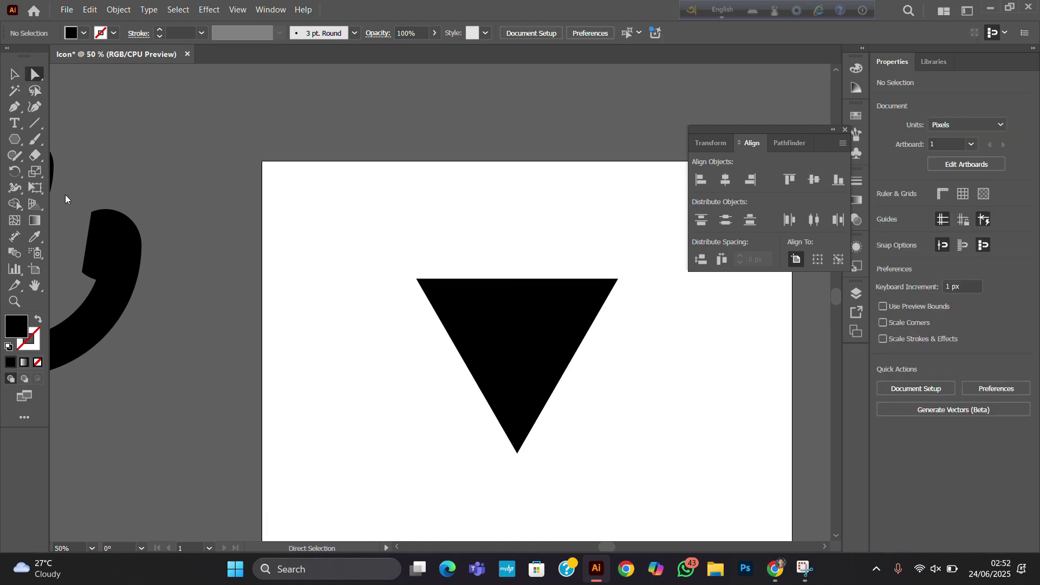
left_click_drag(387, 244, 662, 320)
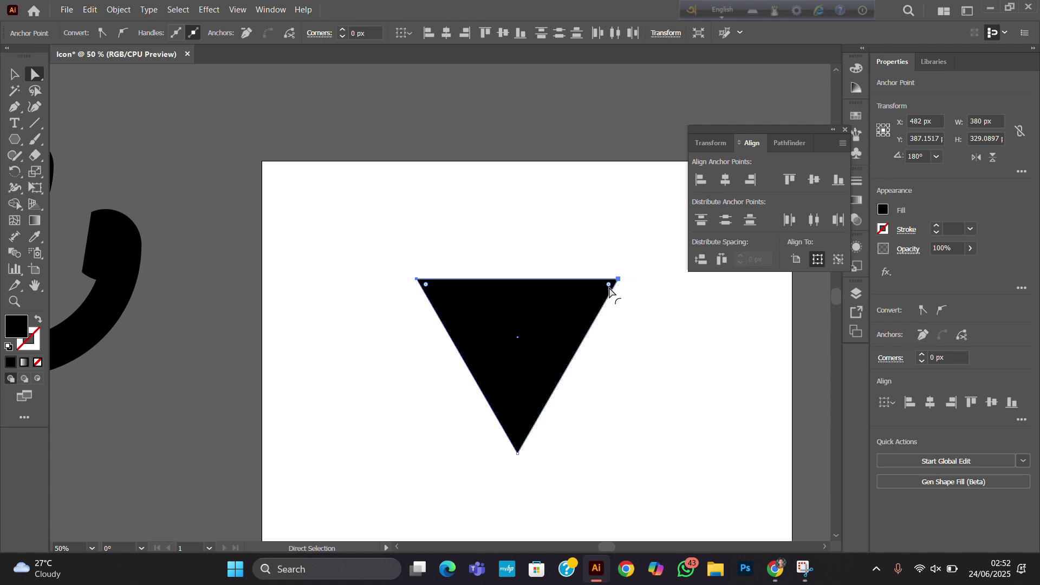
left_click_drag(608, 286, 539, 325)
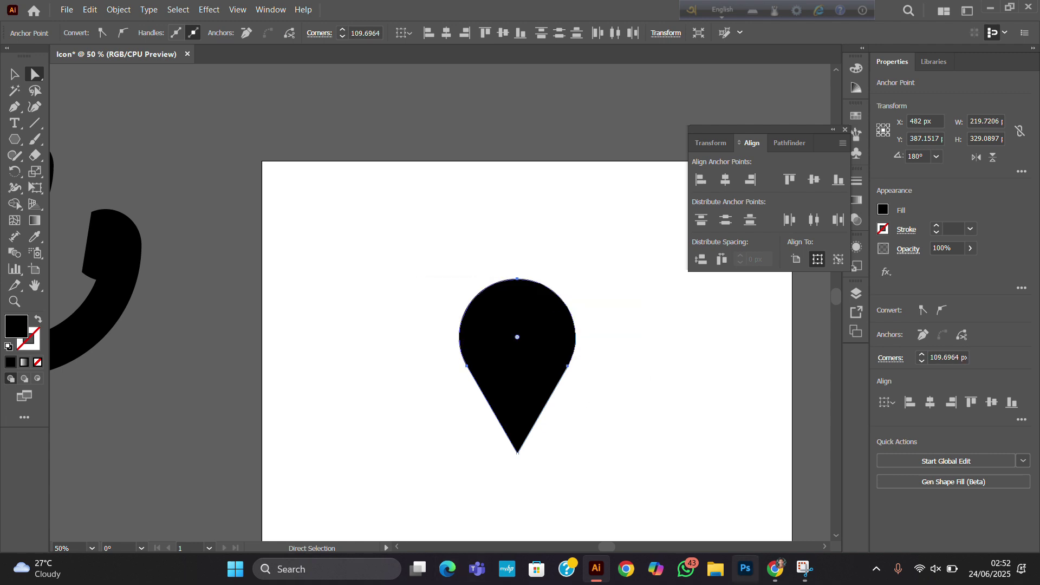
left_click(14, 75)
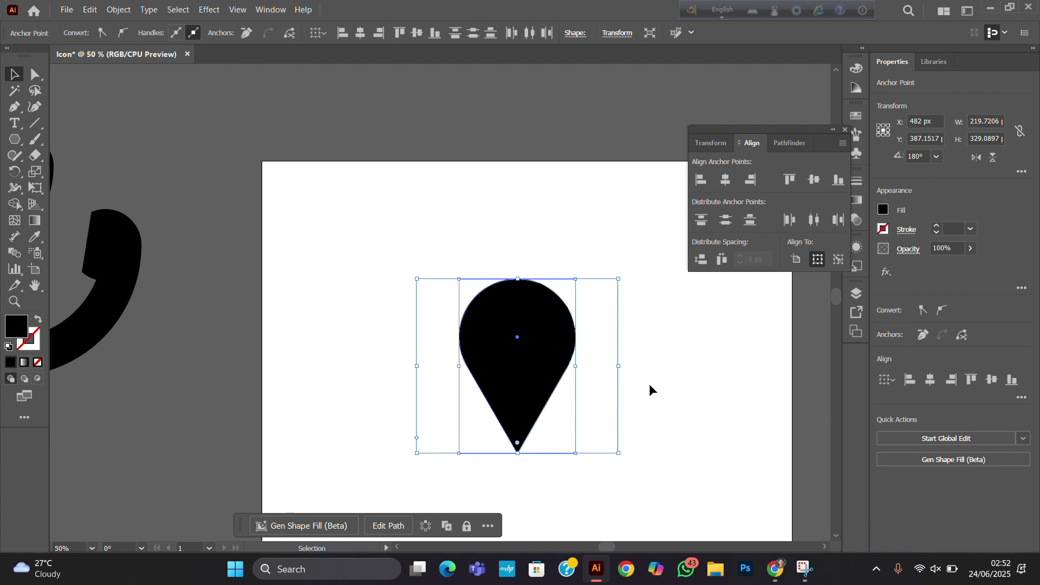
left_click(558, 222)
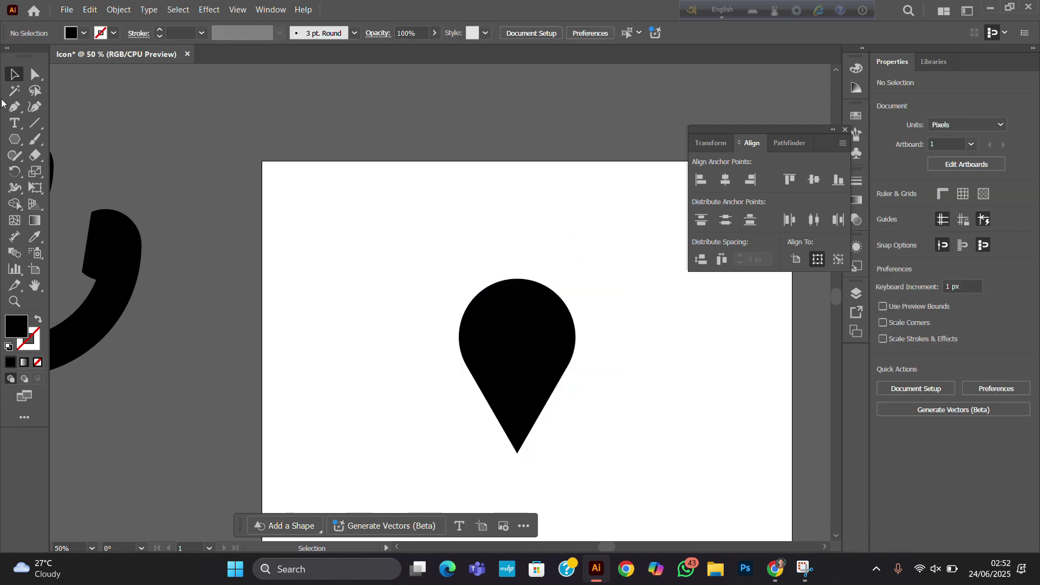
Step: Draw a circle from the center of the pin's round head, slightly under two-thirds of the head's width
left_click_drag(14, 139, 155, 192)
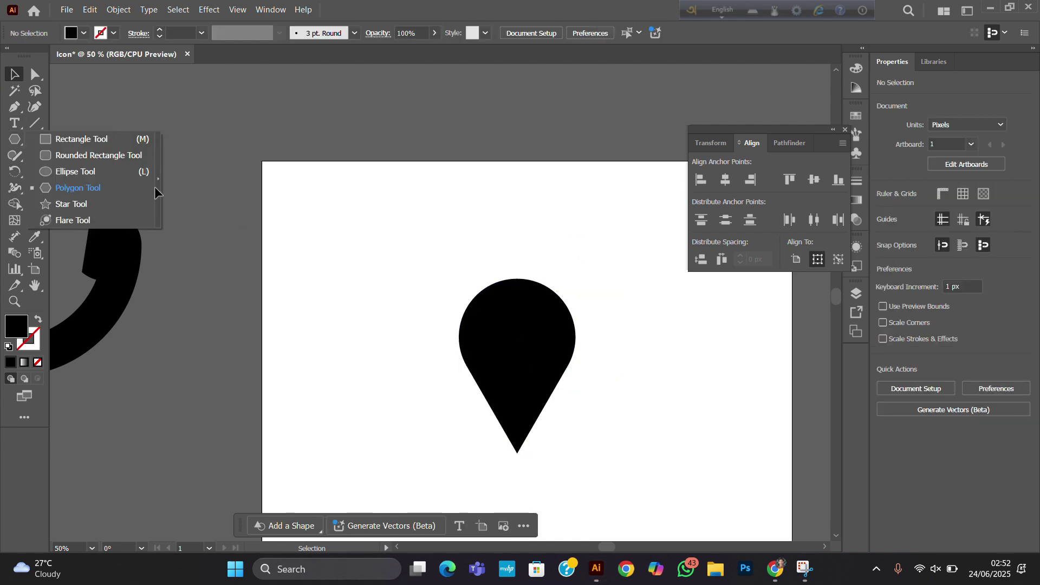
left_click(75, 171)
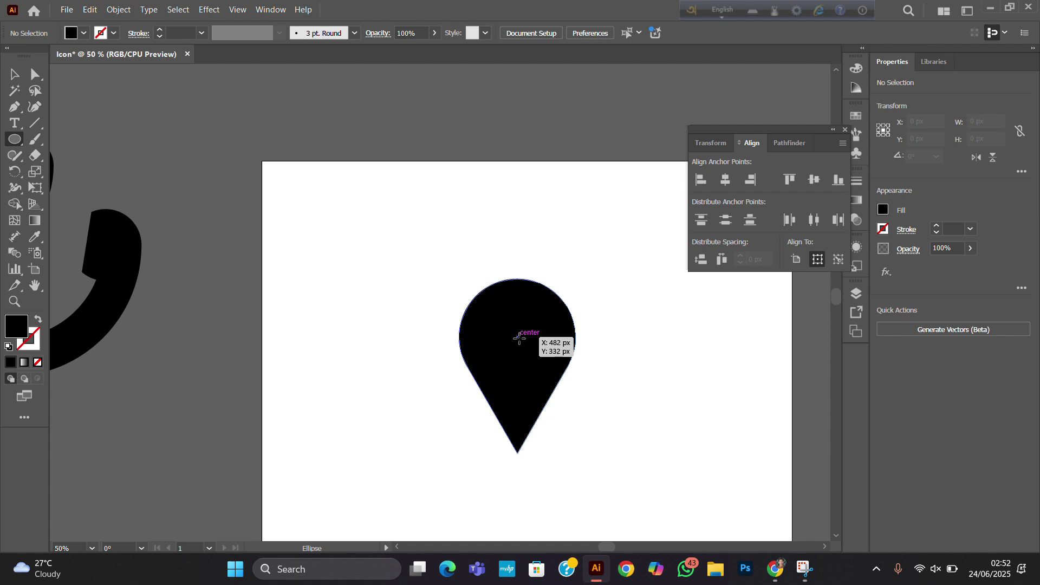
left_click_drag(517, 336, 553, 372)
Step: Center the inner circle horizontally on the pin, using the pin shape as the key object
left_click(15, 74)
left_click_drag(420, 257, 604, 401)
left_click(515, 408)
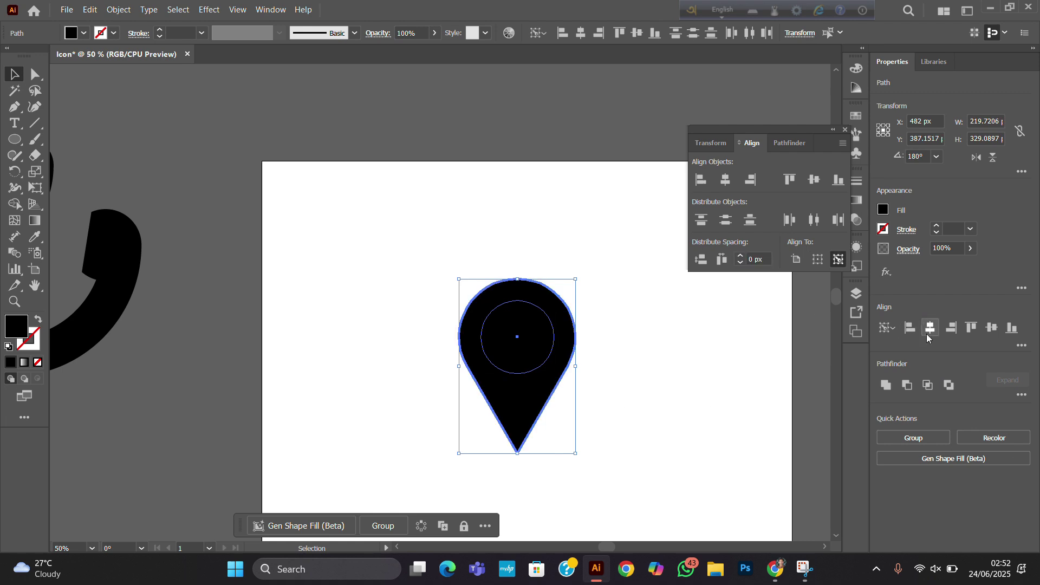
left_click(930, 328)
left_click(399, 303)
Step: Select the pin and its inner circle and subtract the circle with Pathfinder Minus Front to cut the hole
left_click_drag(399, 276, 611, 411)
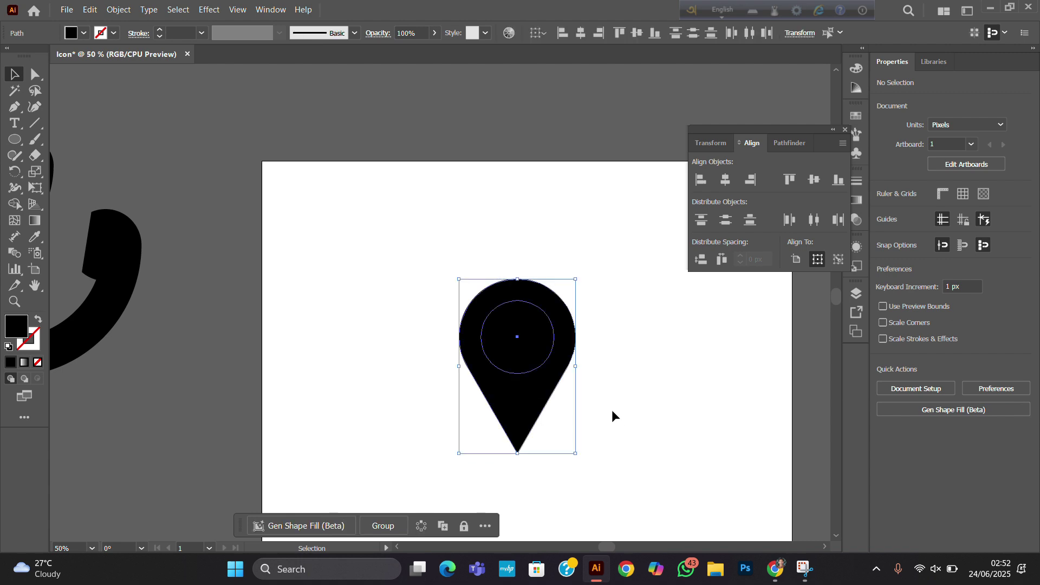
key("shift+m")
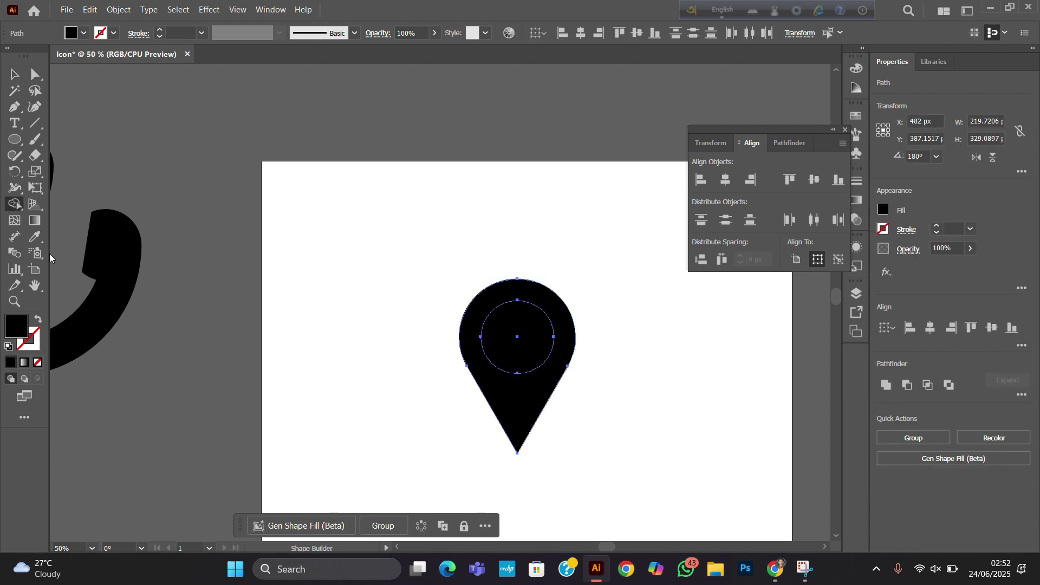
left_click(14, 74)
left_click(269, 10)
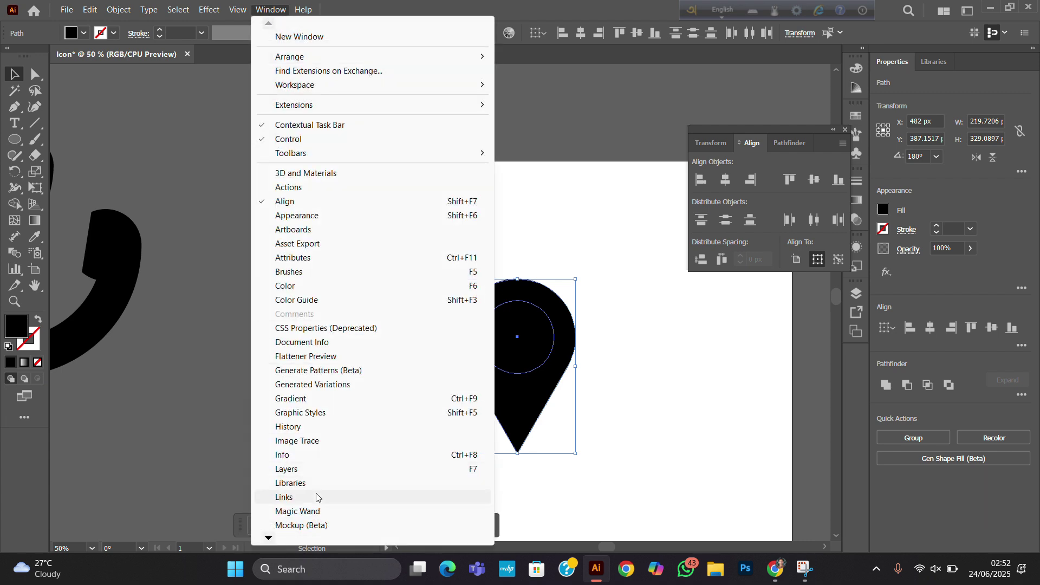
mouse_move(274, 539)
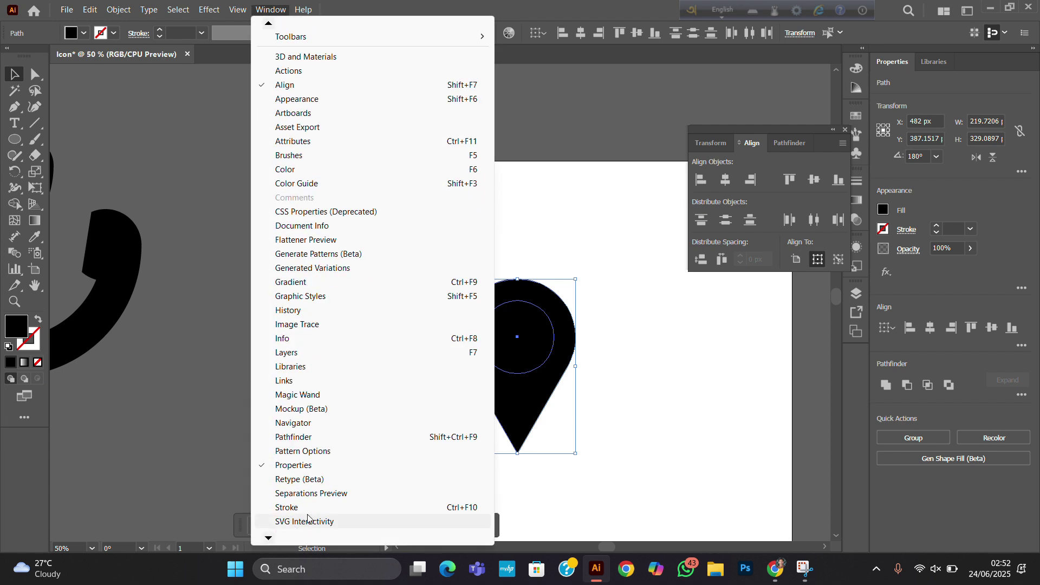
left_click(295, 436)
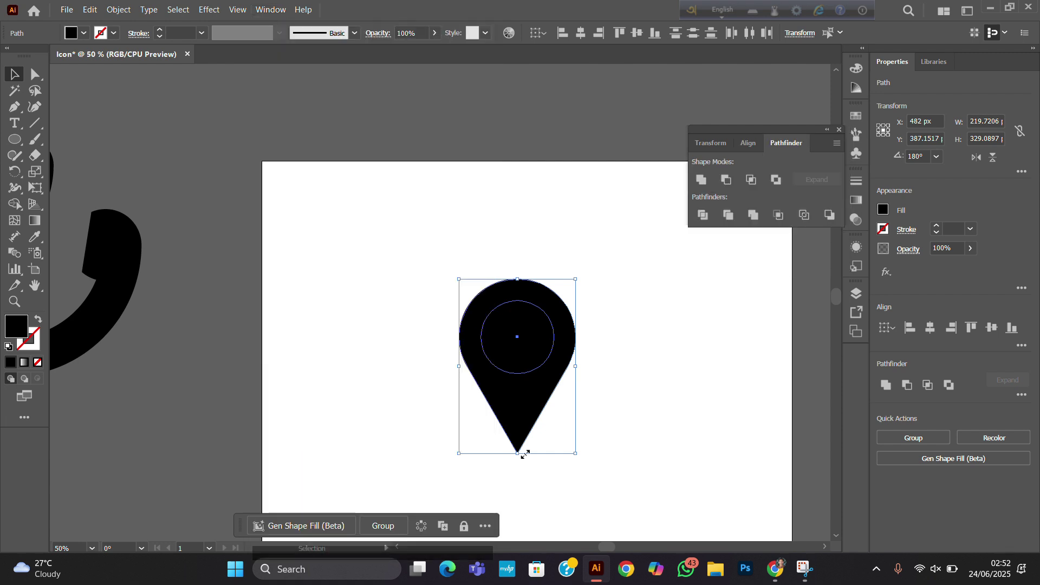
left_click(721, 185)
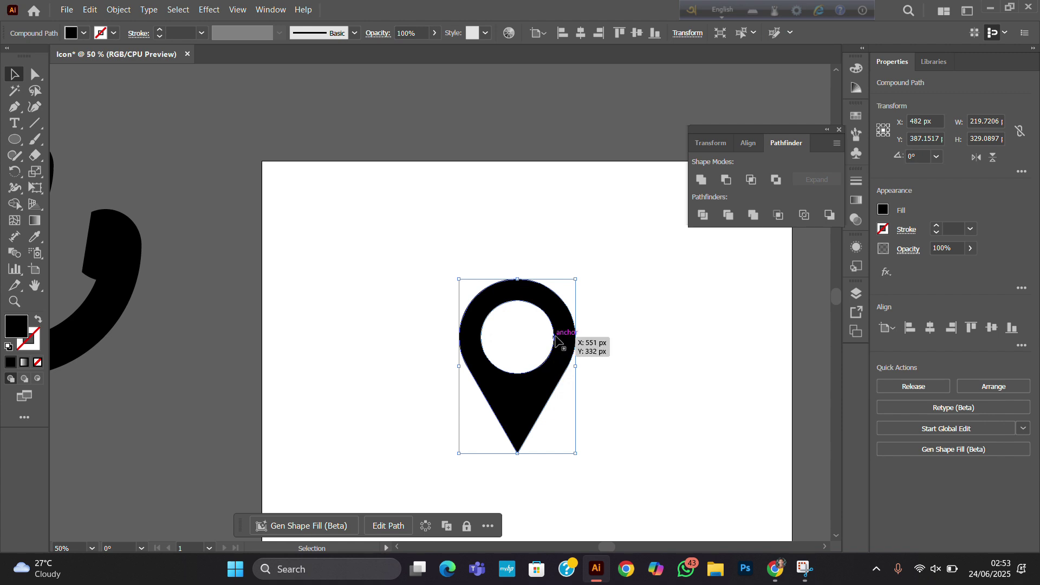
left_click(696, 336)
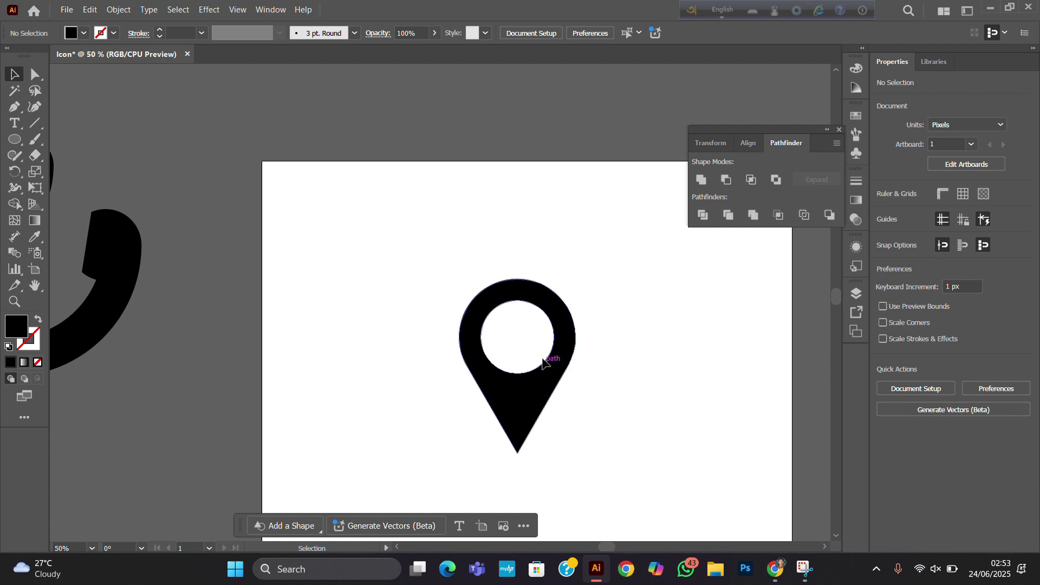
Step: Move the finished map pin off the artboard to its left side, below the two phone handsets
left_click_drag(411, 291, 584, 441)
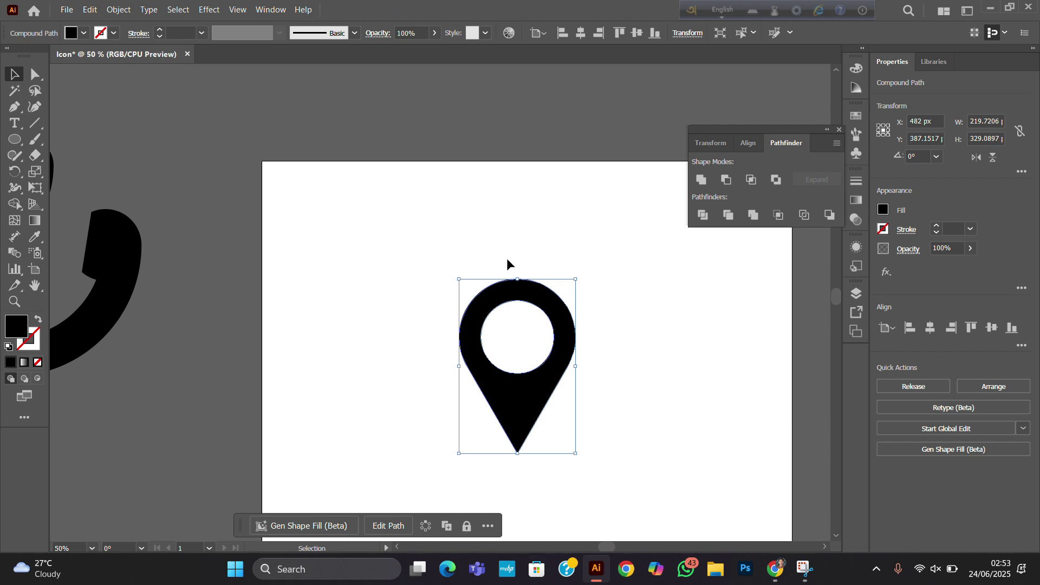
key("ctrl+minus")
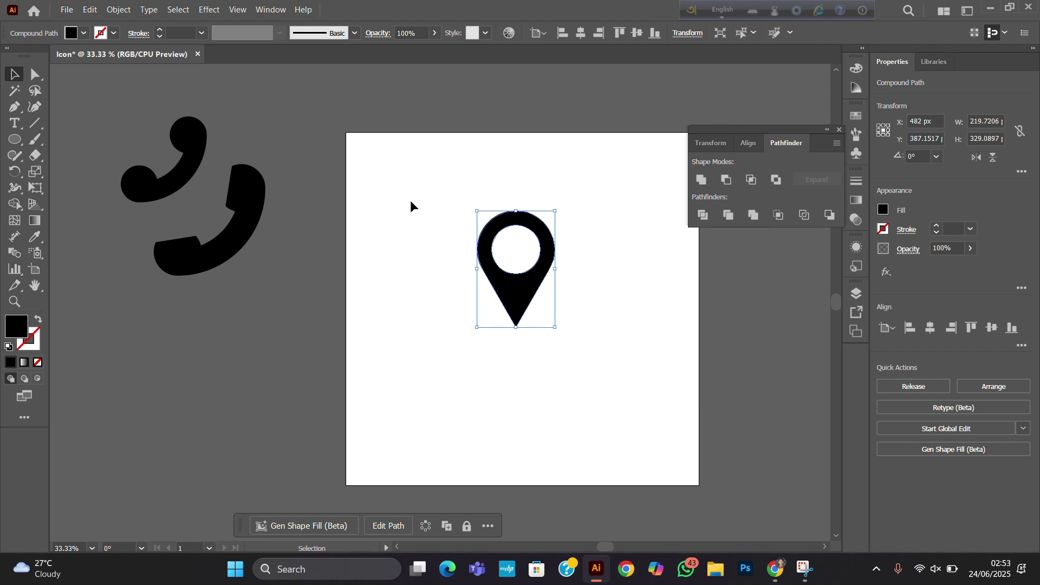
left_click_drag(509, 299, 200, 387)
left_click(465, 282)
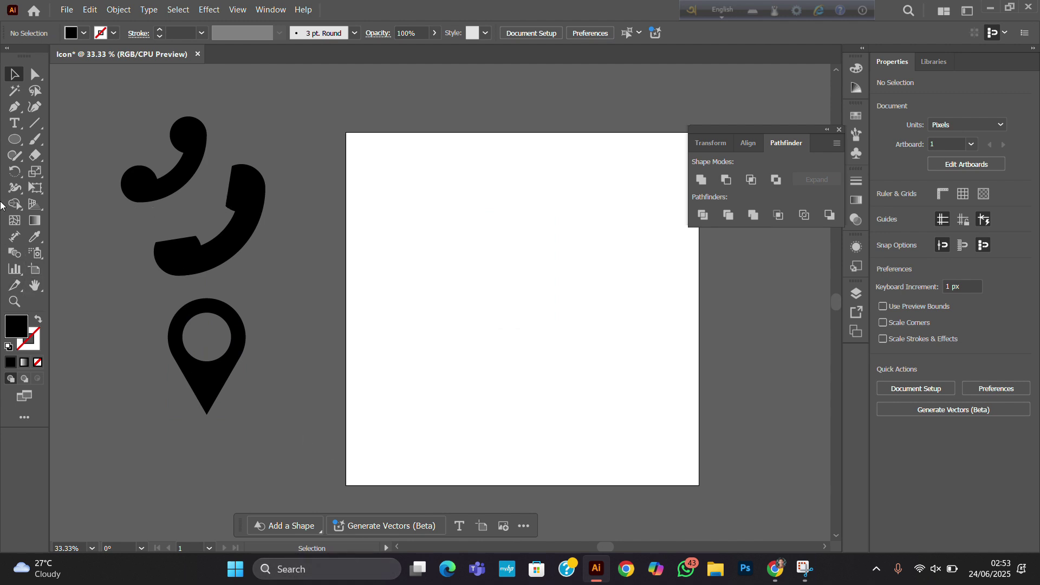
Step: Draw a circle about 386 px in diameter near the artboard's center and give it a 1 pt black stroke with no fill
left_click(14, 139)
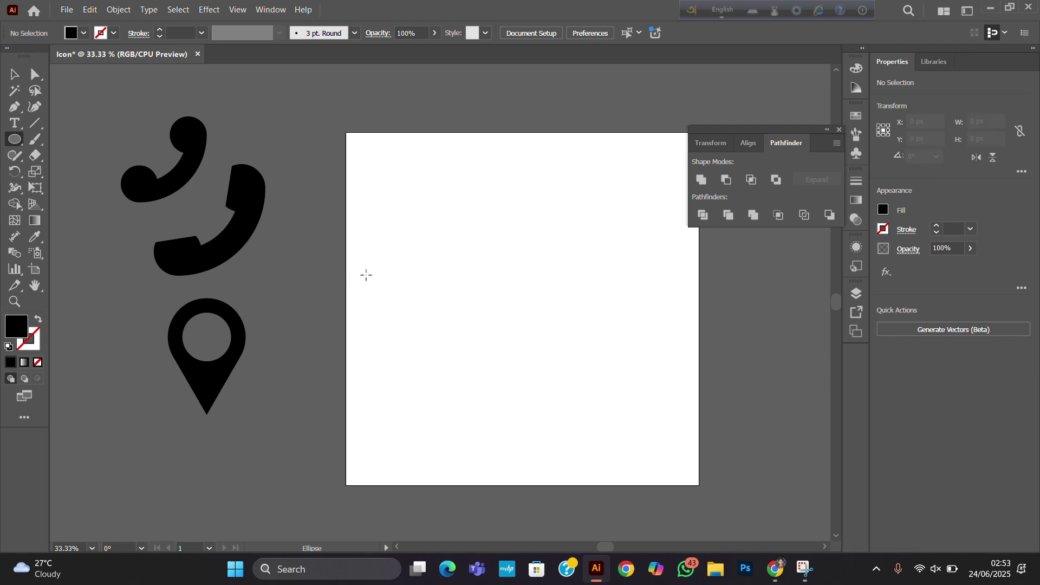
left_click_drag(522, 301, 590, 370)
key("v")
scroll(614, 276, "up", 1)
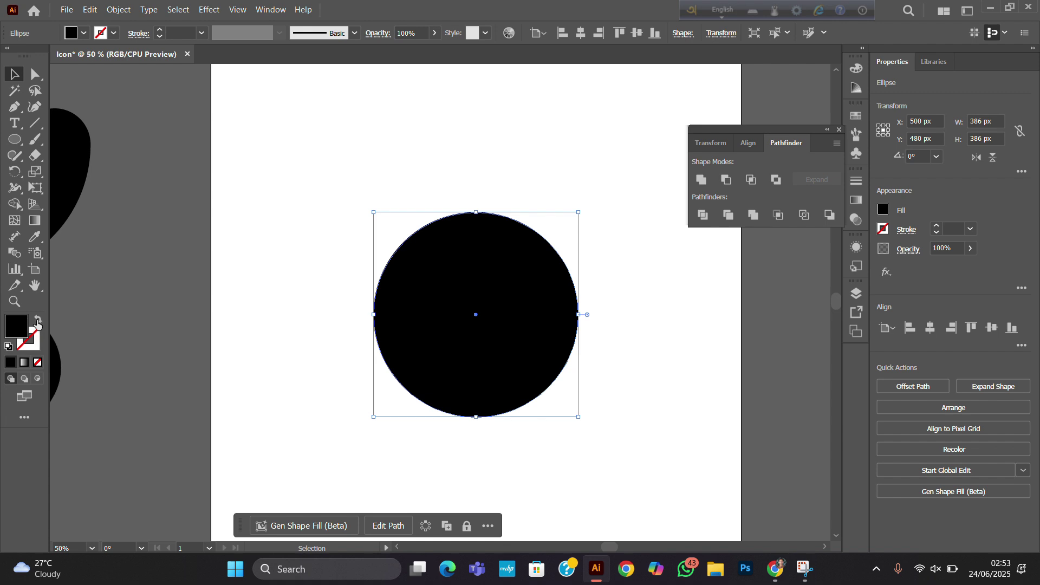
left_click(36, 325)
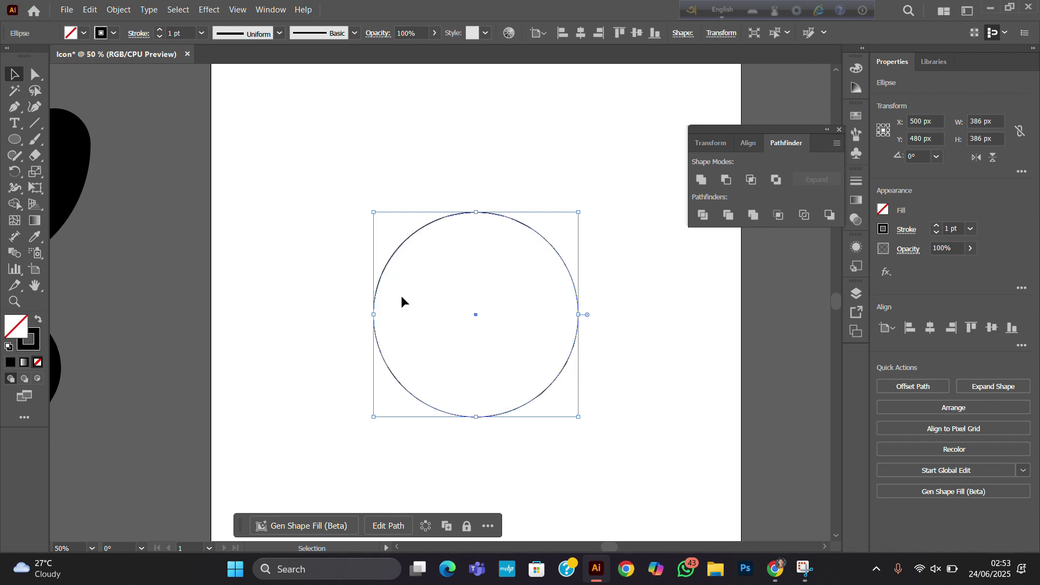
Step: Duplicate the circle in place and narrow the copy to a vertical ellipse about 199 px wide
left_click(418, 208)
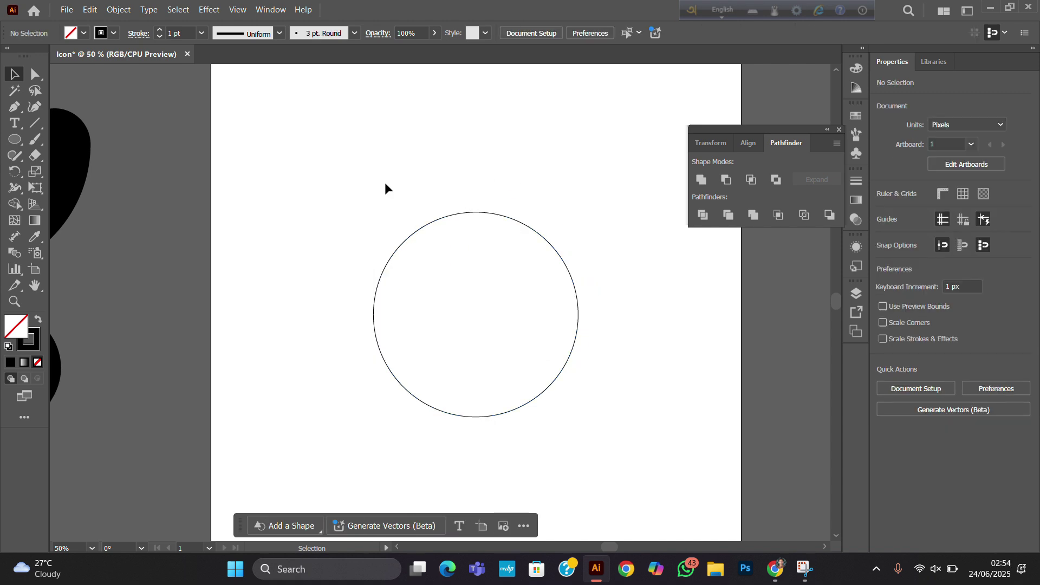
left_click_drag(385, 183, 502, 328)
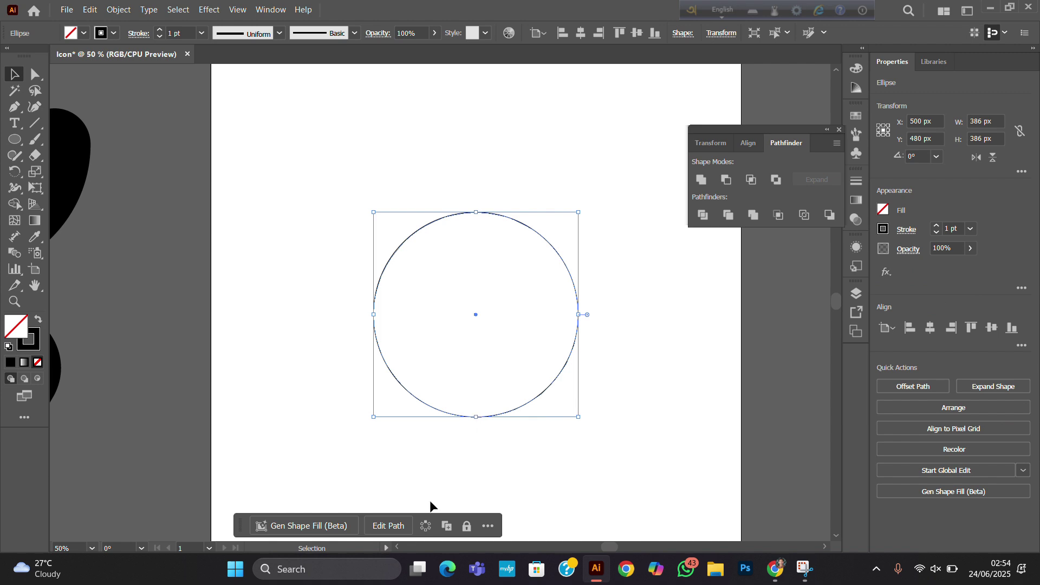
key("a")
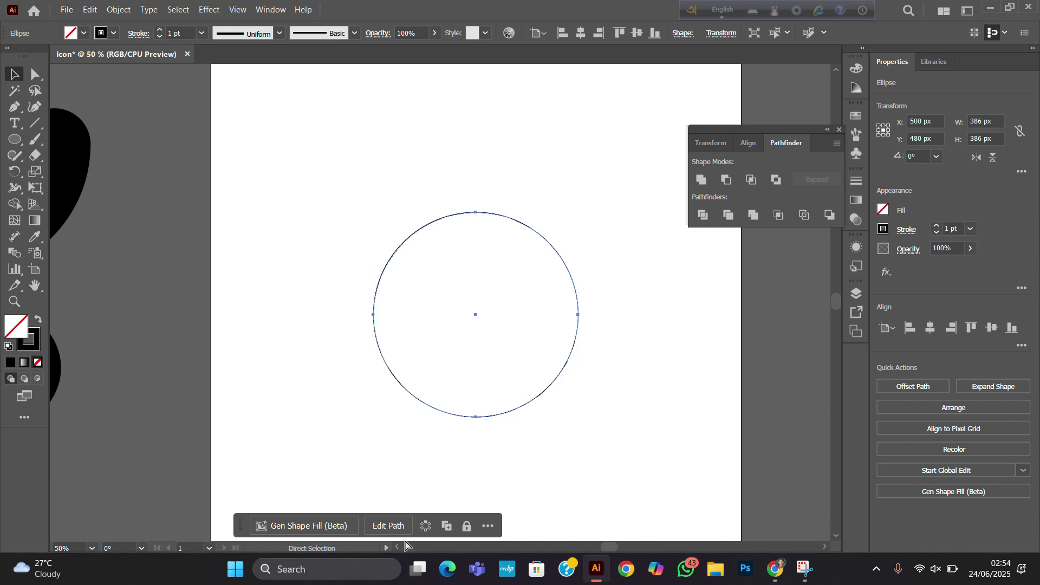
key("v")
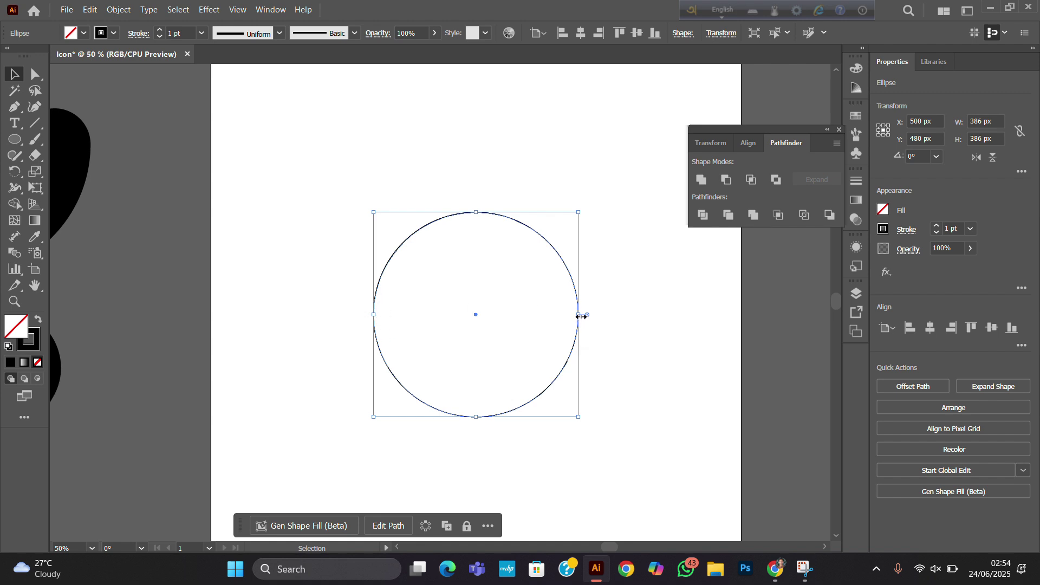
left_click_drag(580, 316, 479, 328)
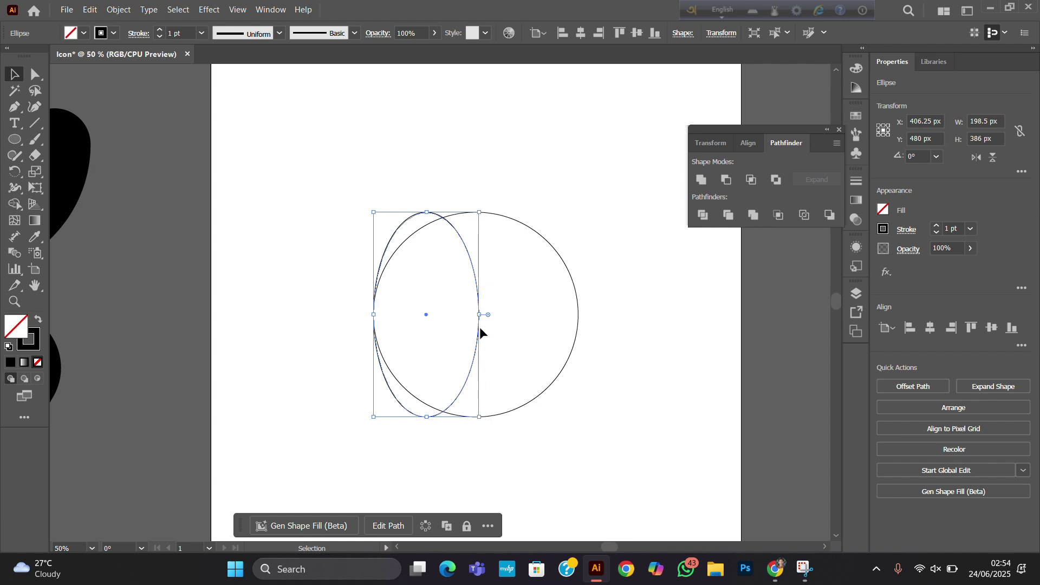
Step: Center the narrow ellipse horizontally on the circle, using the circle as the key object
left_click_drag(343, 157, 614, 426)
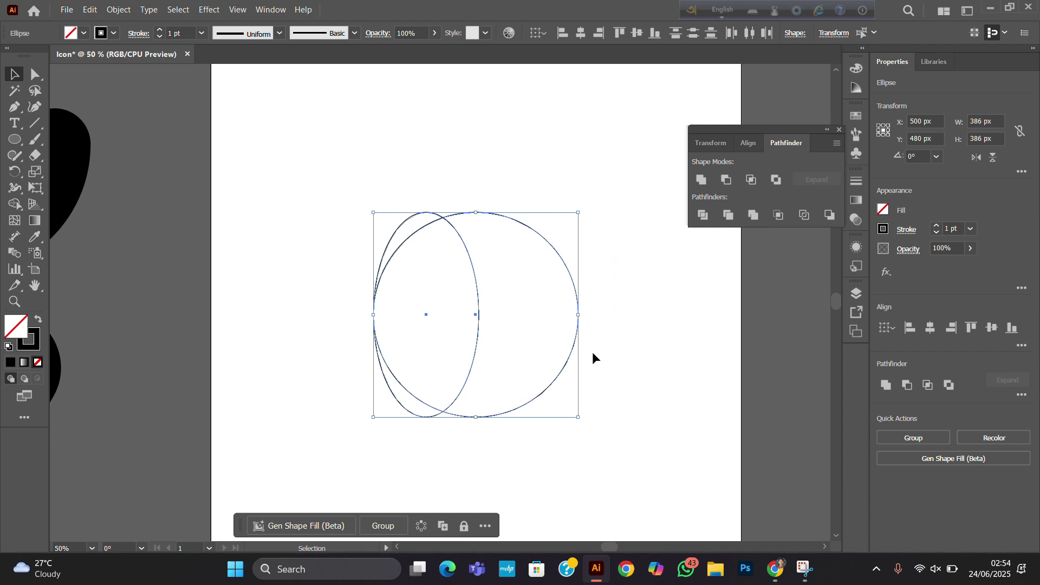
left_click(571, 281)
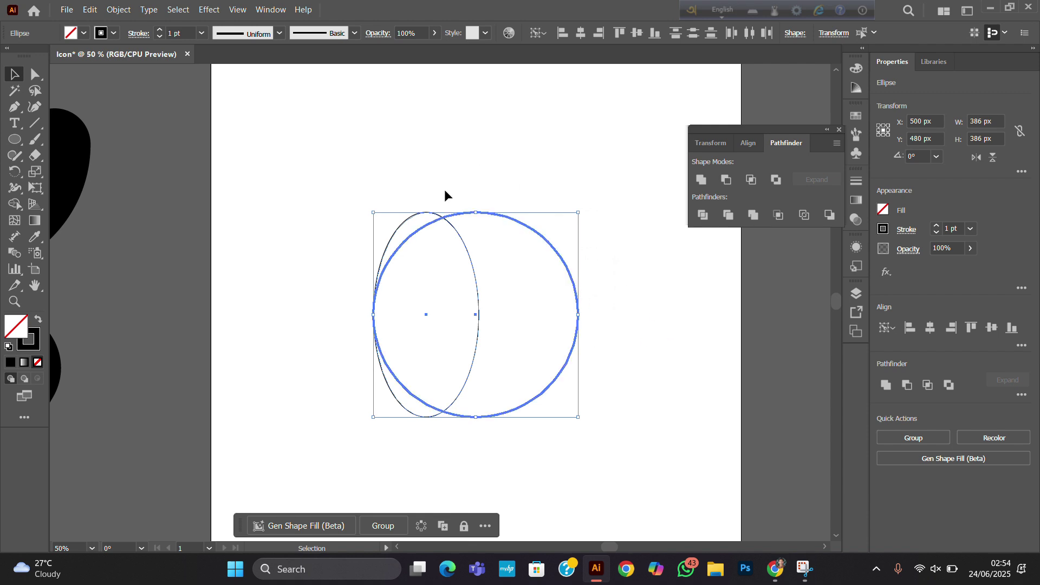
left_click(929, 327)
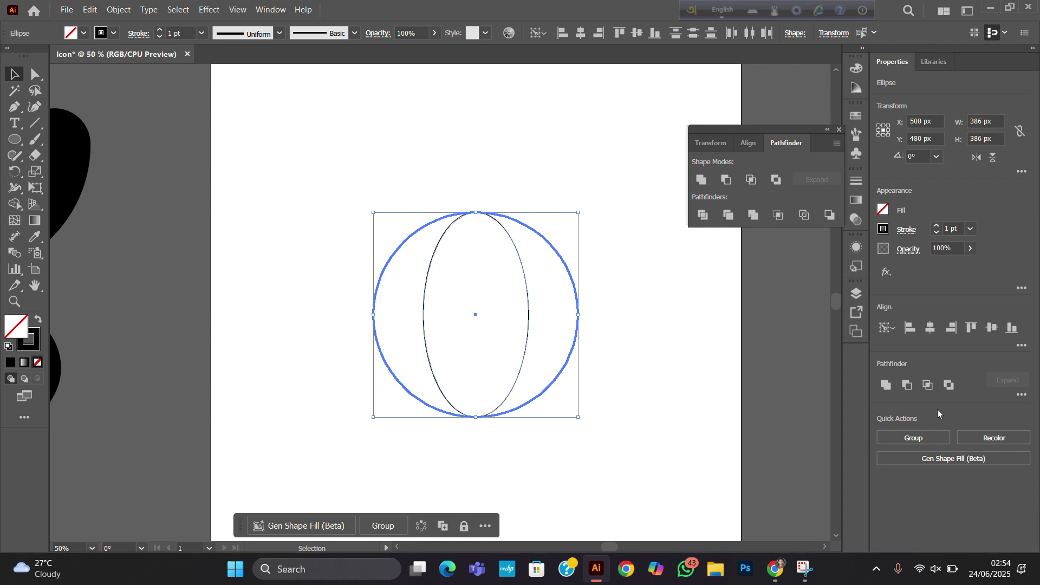
left_click(664, 406)
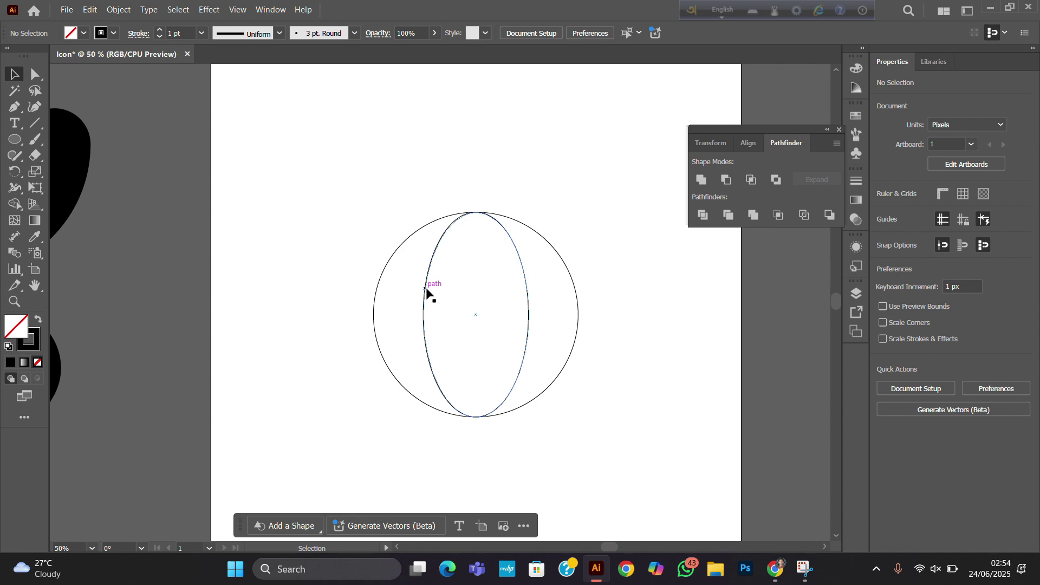
Step: Duplicate the vertical ellipse in place and rotate the copy 90° into a horizontal ellipse
left_click(423, 307)
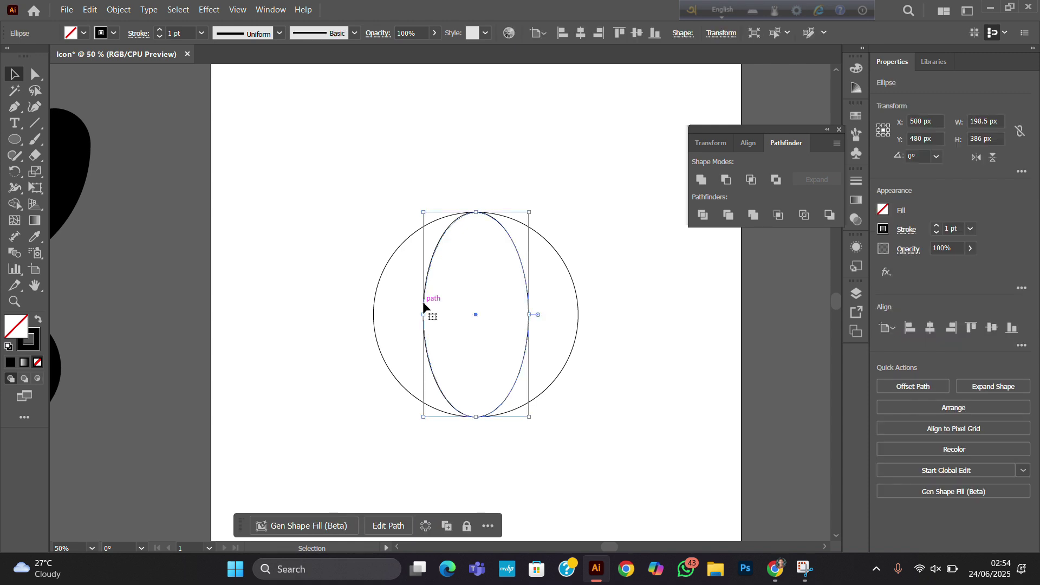
key("a")
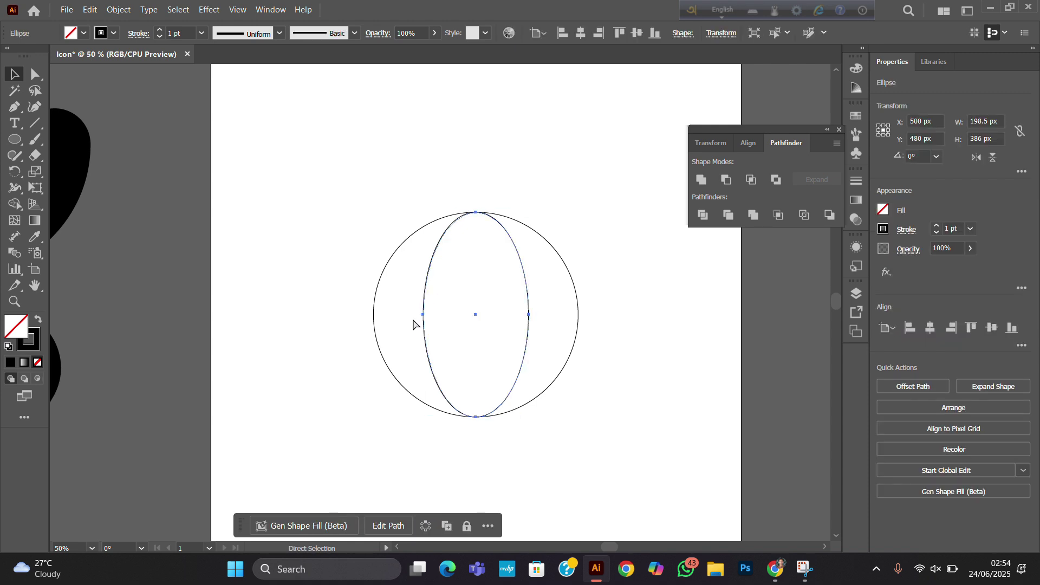
key("v")
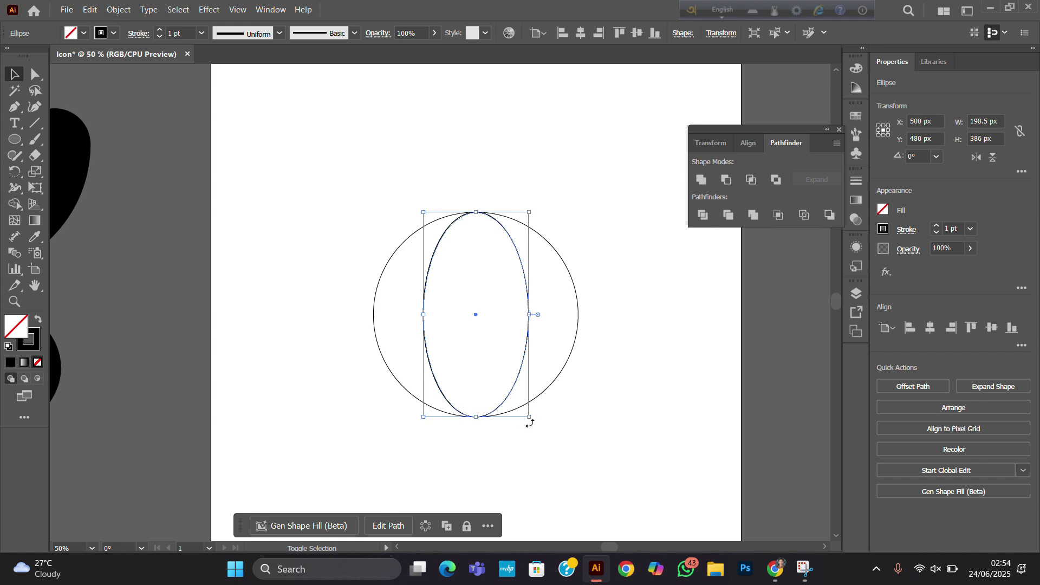
left_click_drag(534, 421, 378, 364)
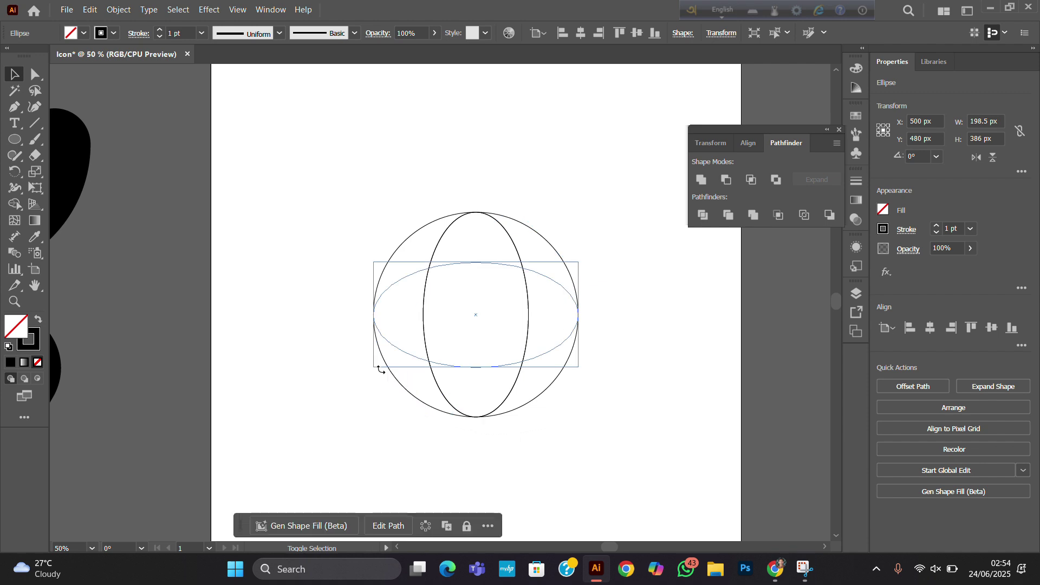
left_click(649, 441)
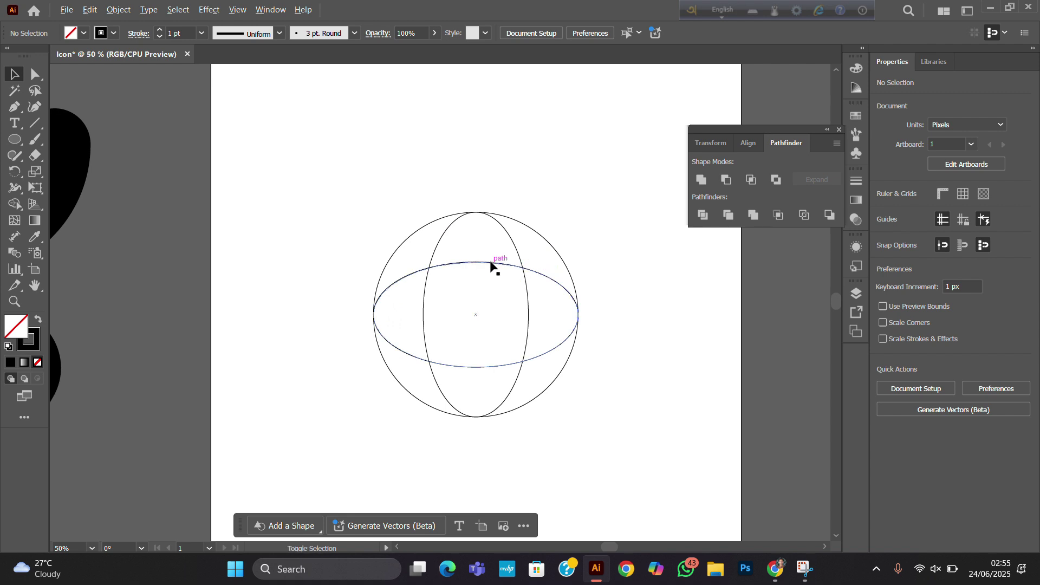
Step: Place a copy of the horizontal ellipse directly below it so the two edges touch at the circle's vertical axis
left_click_drag(490, 264, 475, 369)
scroll(485, 379, "up", 4)
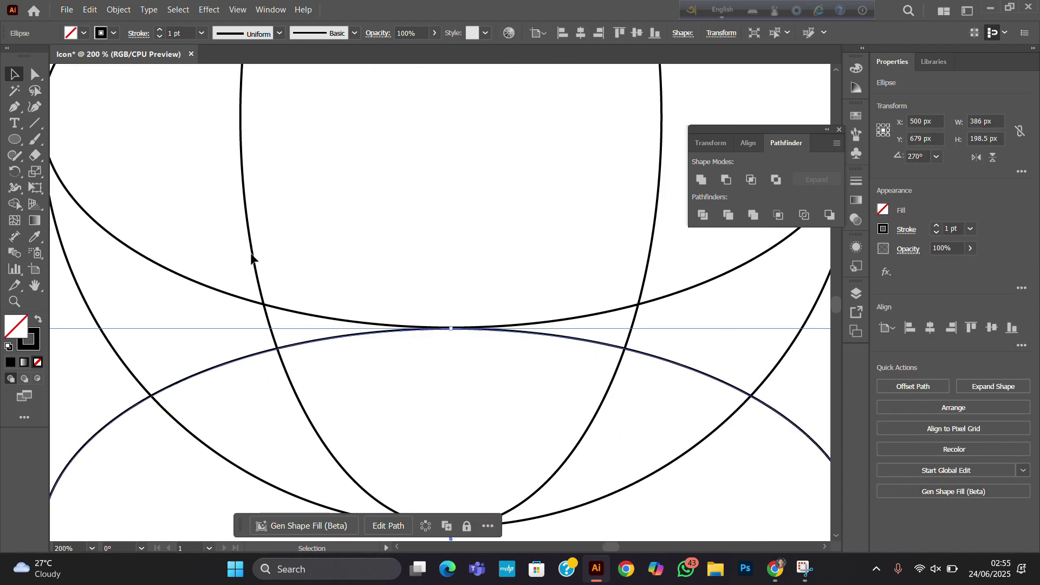
scroll(368, 297, "down", 2)
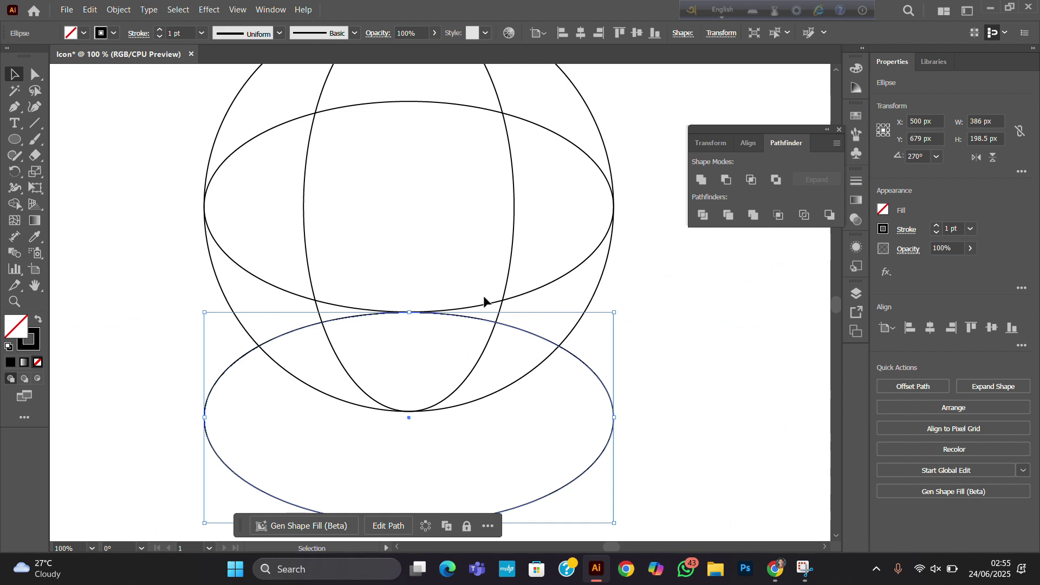
left_click(468, 325)
scroll(469, 325, "down", 2)
scroll(473, 367, "up", 1)
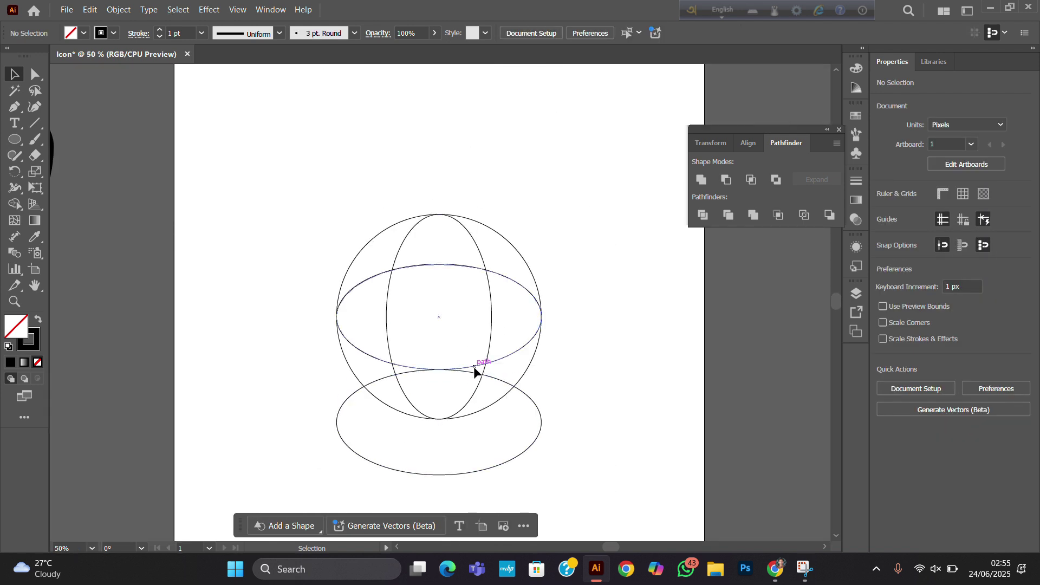
Step: Place another copy of the middle horizontal ellipse about 199 px above it so their edges touch
left_click_drag(474, 369, 460, 261)
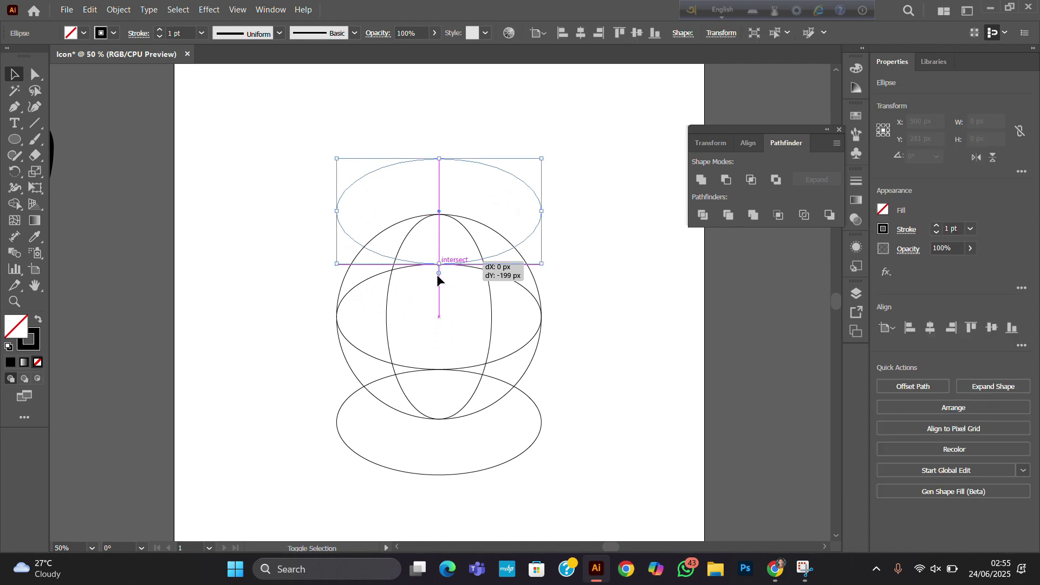
scroll(436, 275, "up", 2)
left_click(494, 277)
scroll(495, 277, "down", 2)
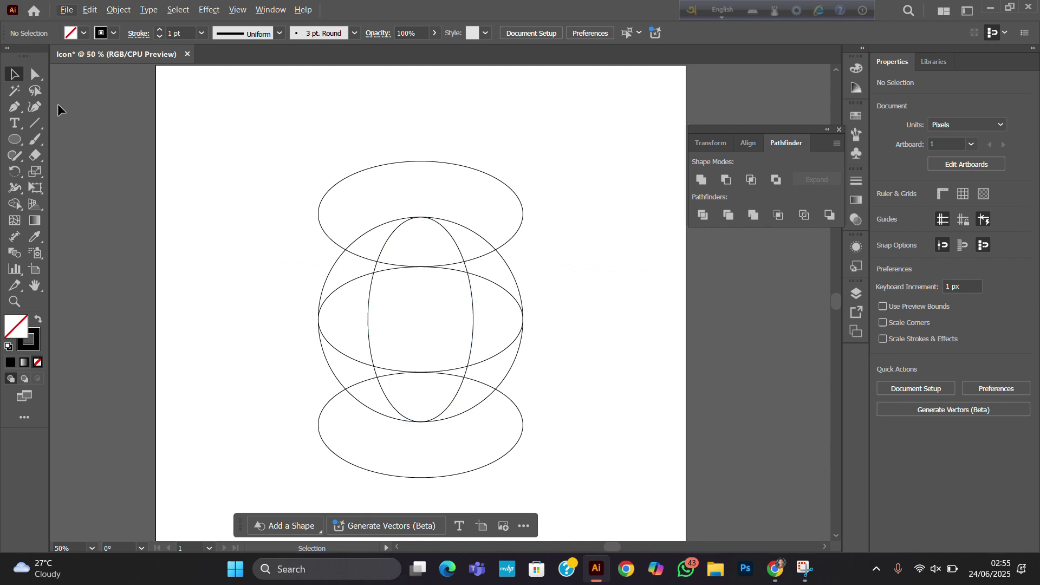
Step: Draw a horizontal line about 386 px long across the circle's middle, from edge to edge
left_click(38, 121)
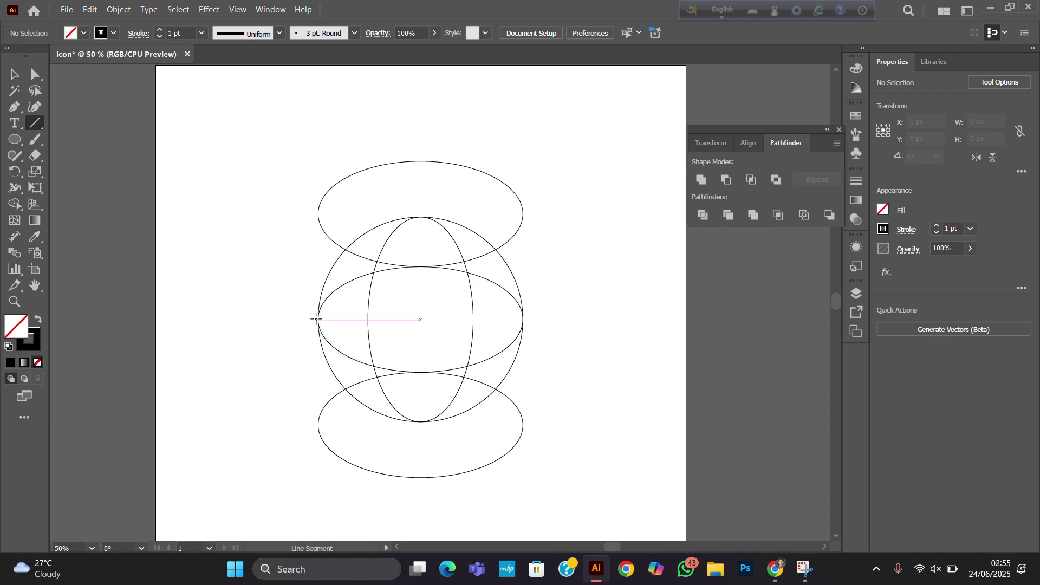
scroll(316, 319, "up", 1)
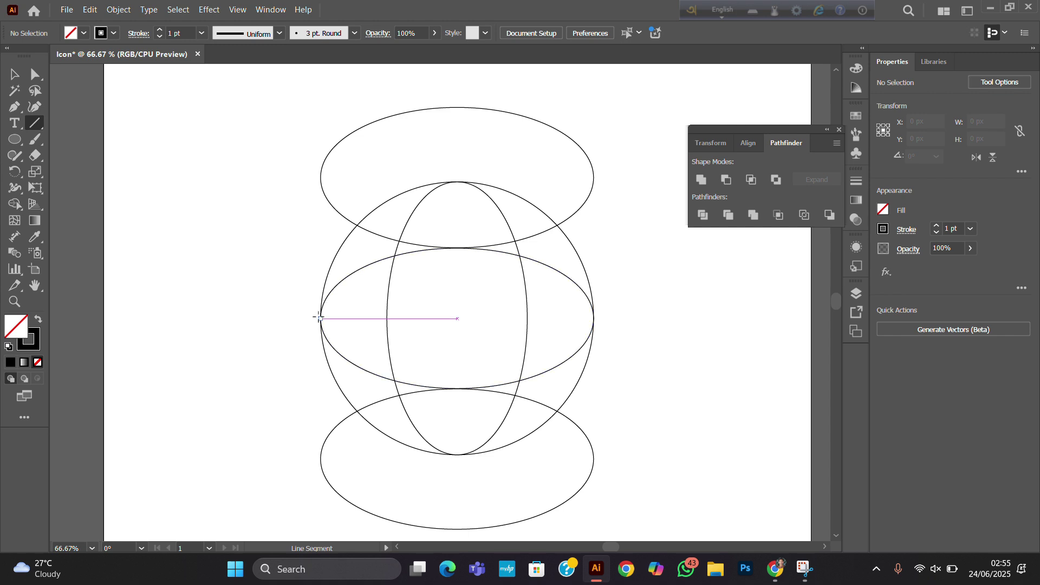
left_click_drag(320, 319, 594, 321)
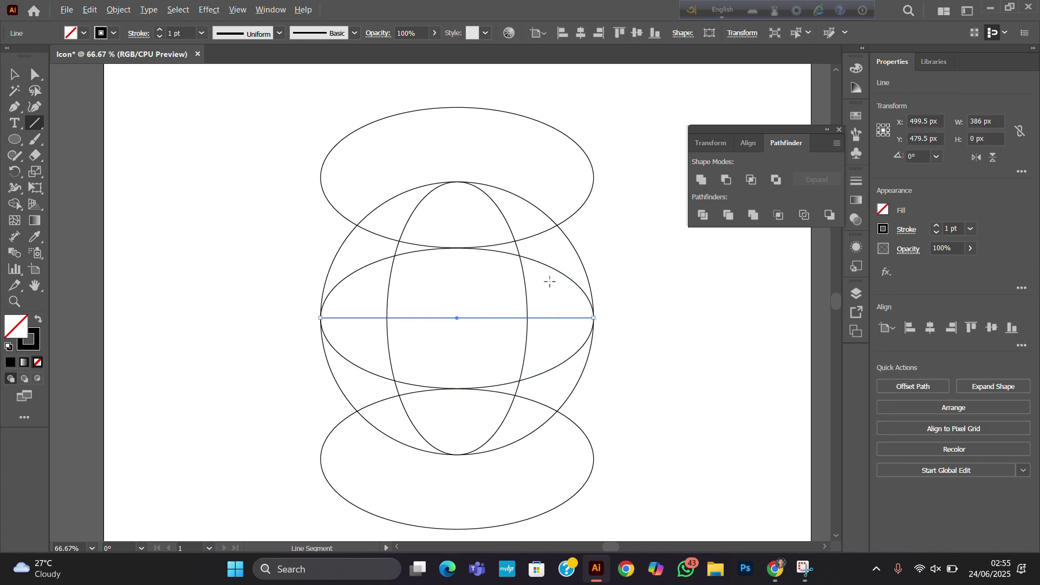
left_click(14, 75)
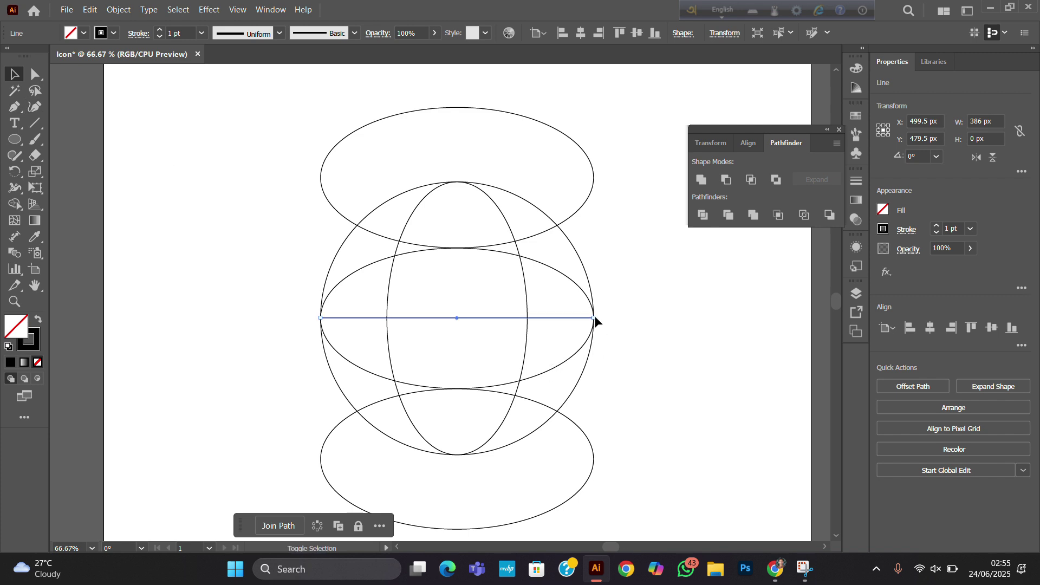
left_click_drag(595, 318, 450, 457)
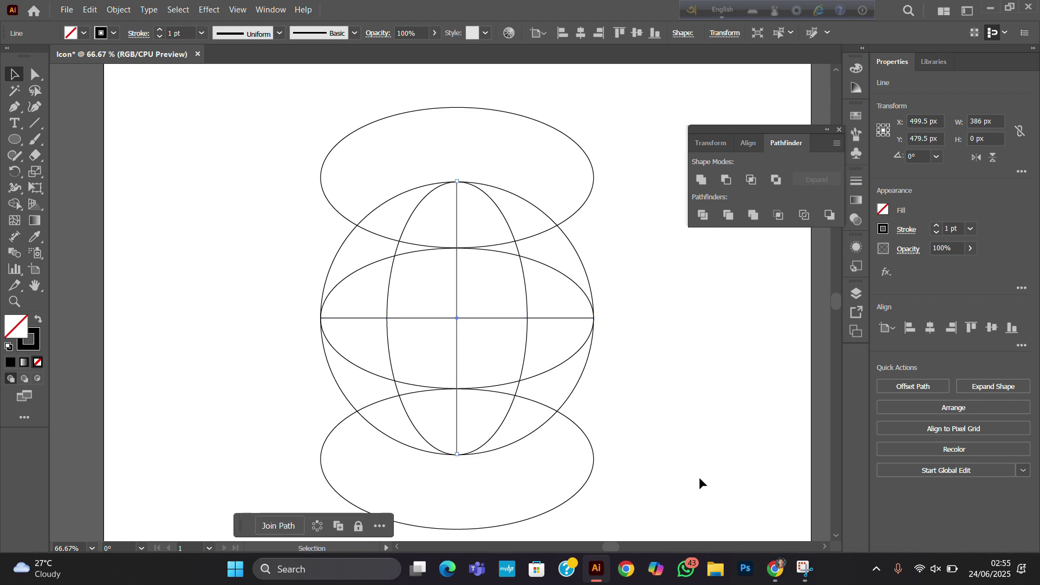
key("ctrl+z")
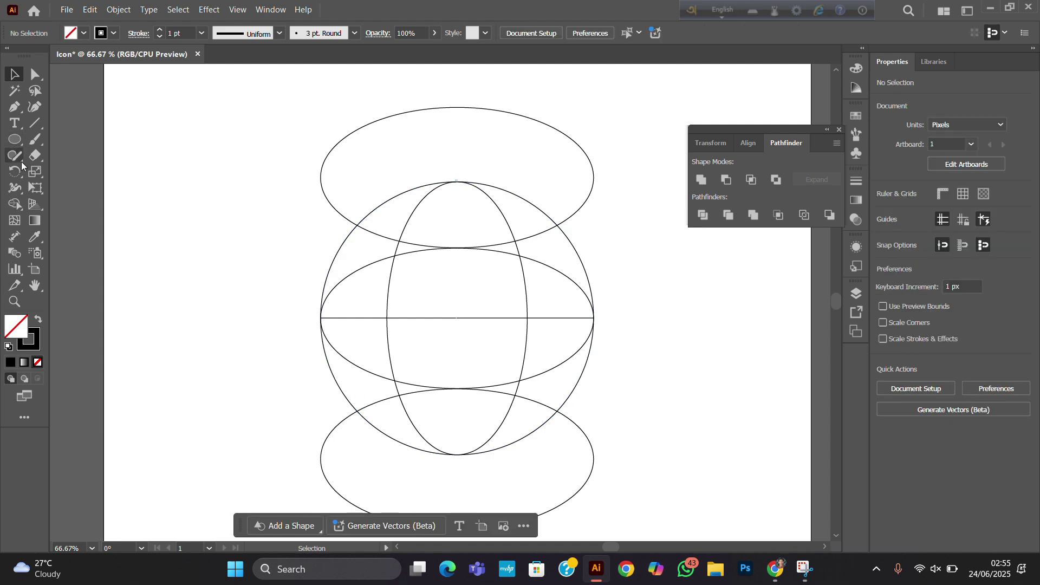
Step: Draw a vertical line about 386 px long through the circle's center with the Line Segment tool
left_click(34, 122)
left_click_drag(456, 318, 469, 454)
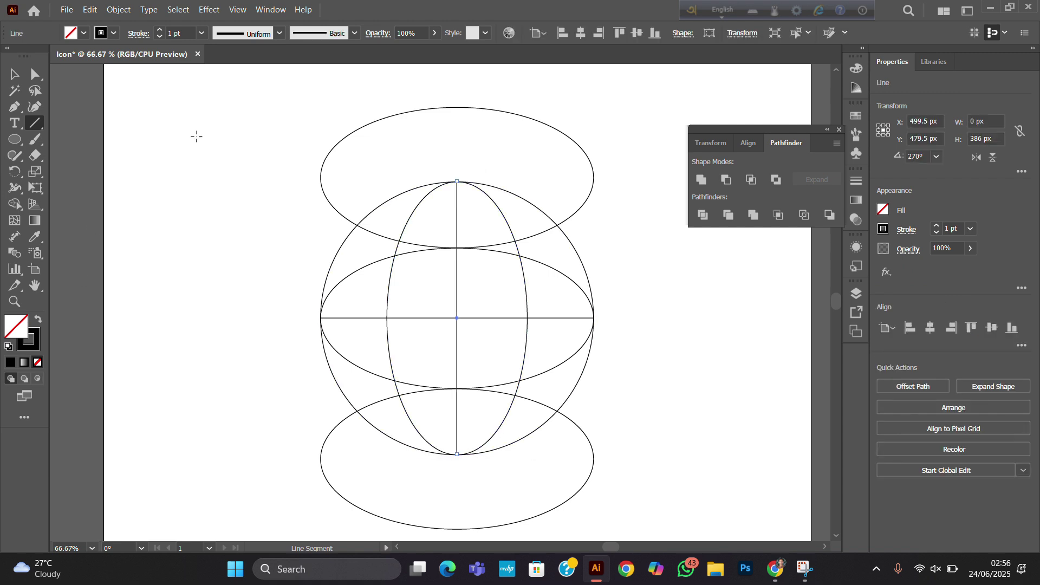
key("v")
left_click(196, 136)
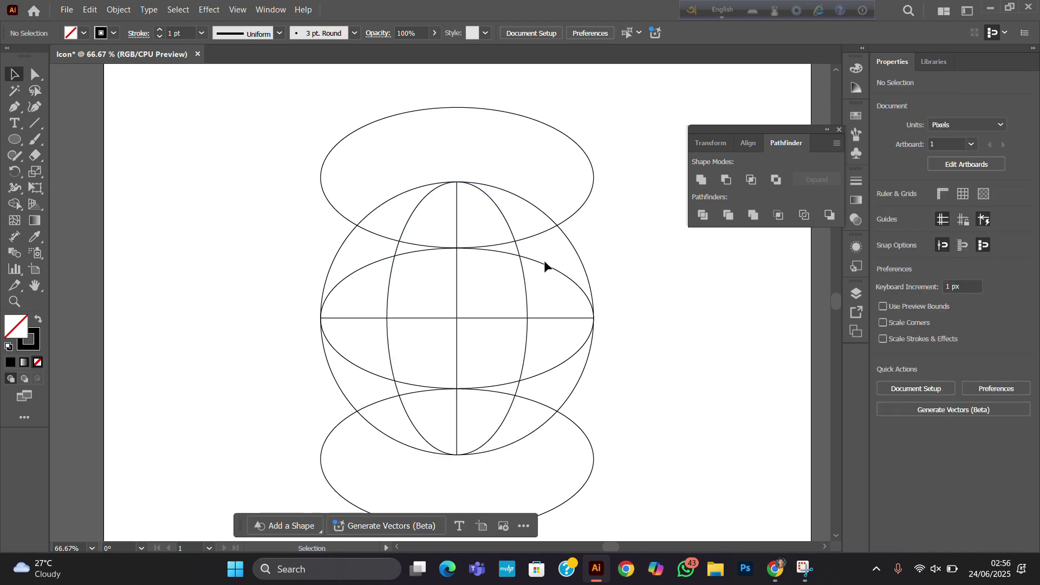
Step: Center the horizontal line vertically on the middle horizontal ellipse, using the ellipse as the key object
left_click(577, 287)
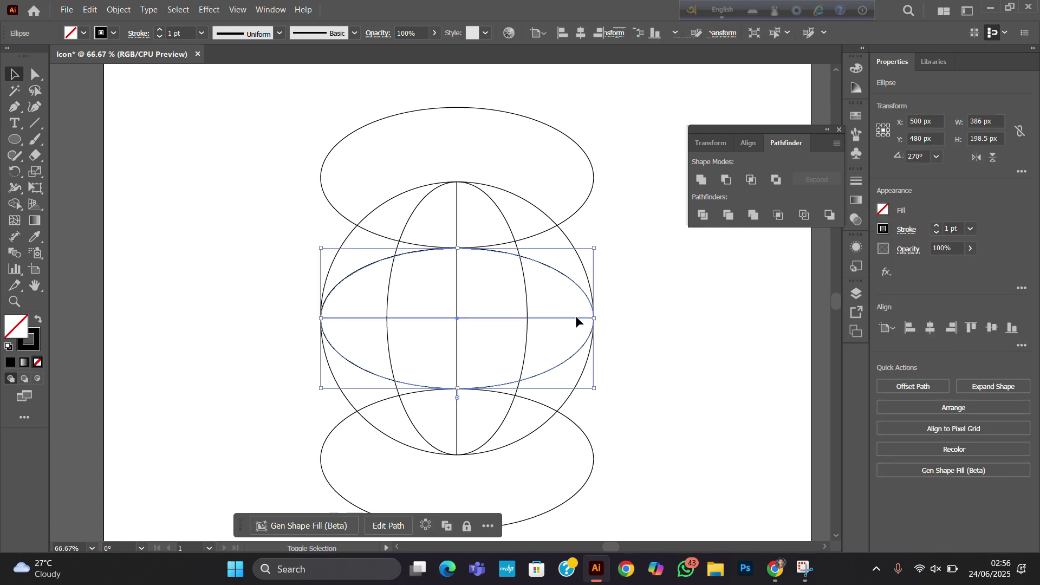
left_click(575, 317, "shift")
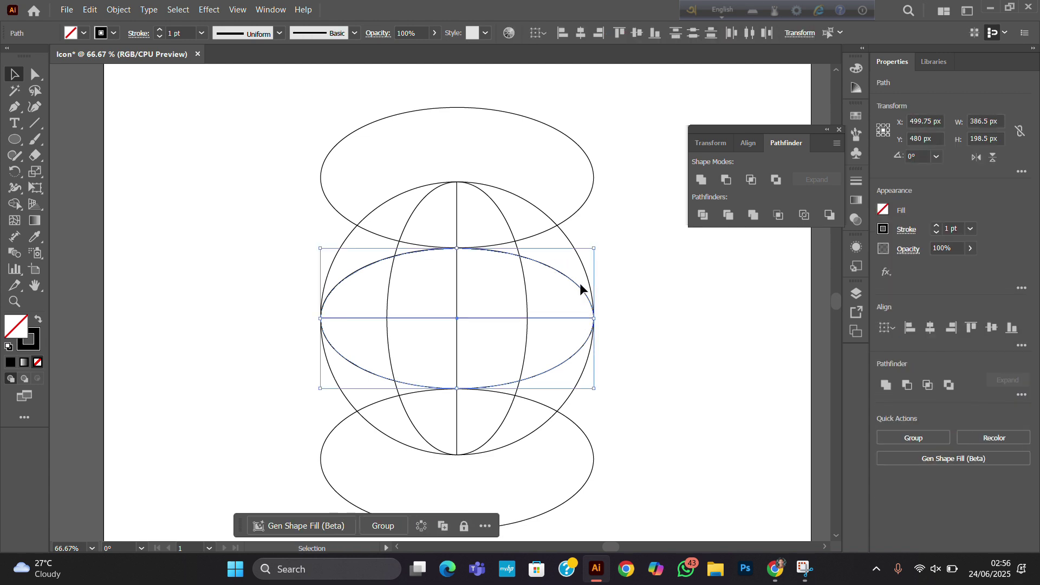
left_click(1006, 331)
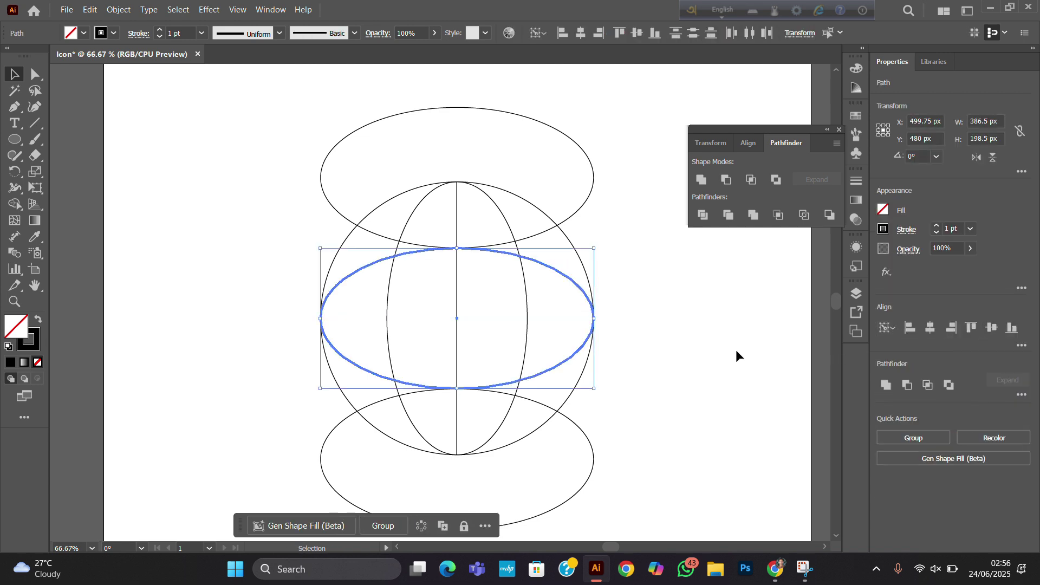
left_click(992, 328)
left_click(472, 204)
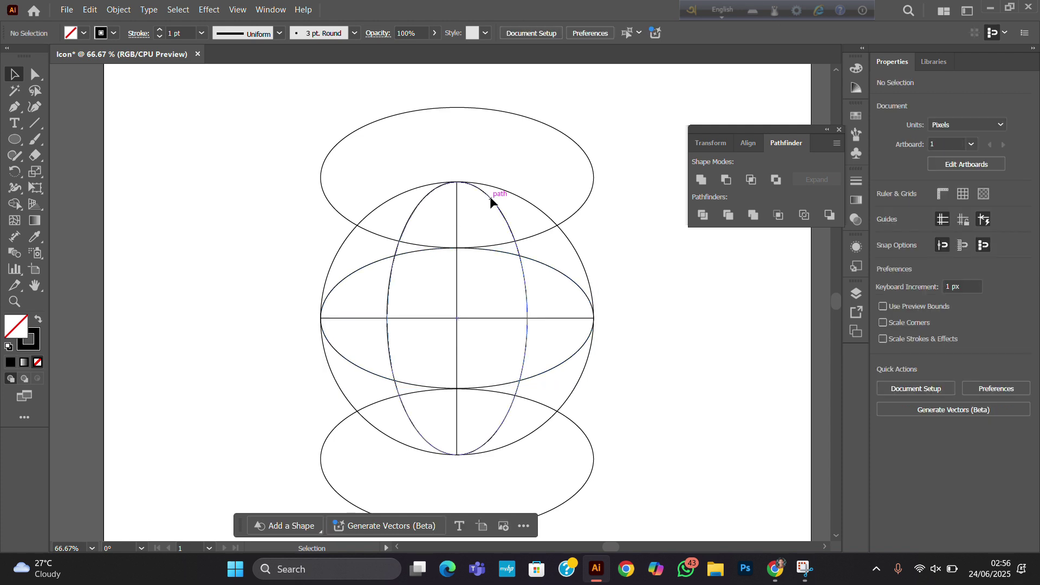
Step: Center the vertical line horizontally on the narrow vertical ellipse, using the ellipse as the key object
left_click(493, 202)
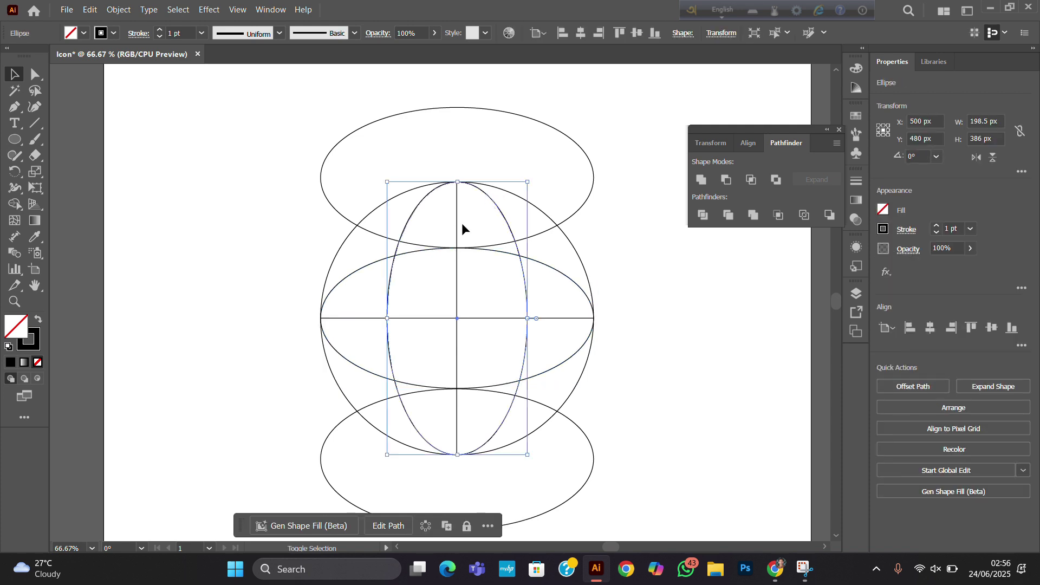
left_click(506, 223)
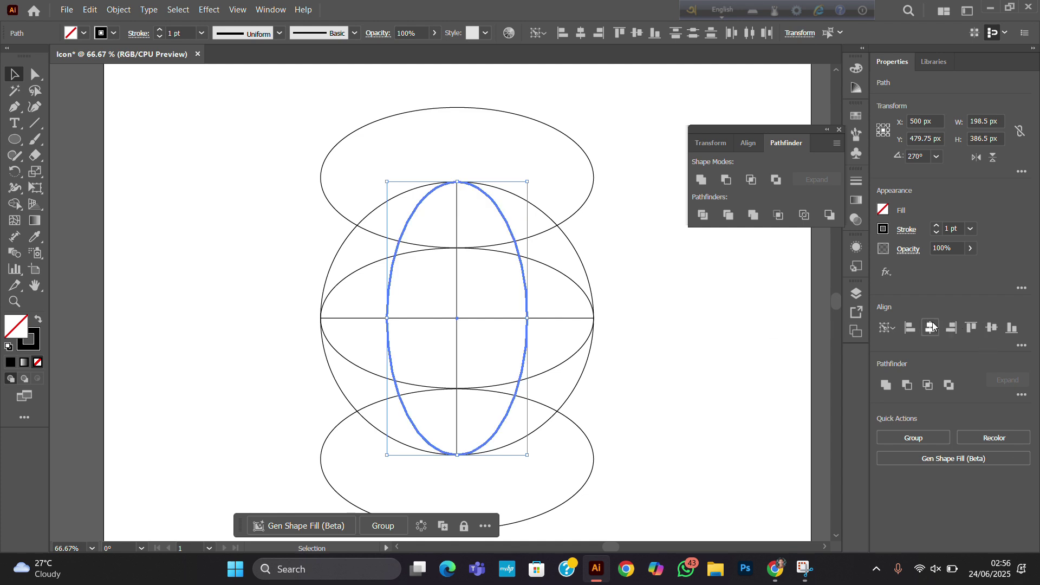
left_click(932, 326)
left_click(244, 339)
key("ctrl+minus")
key("ctrl+minus")
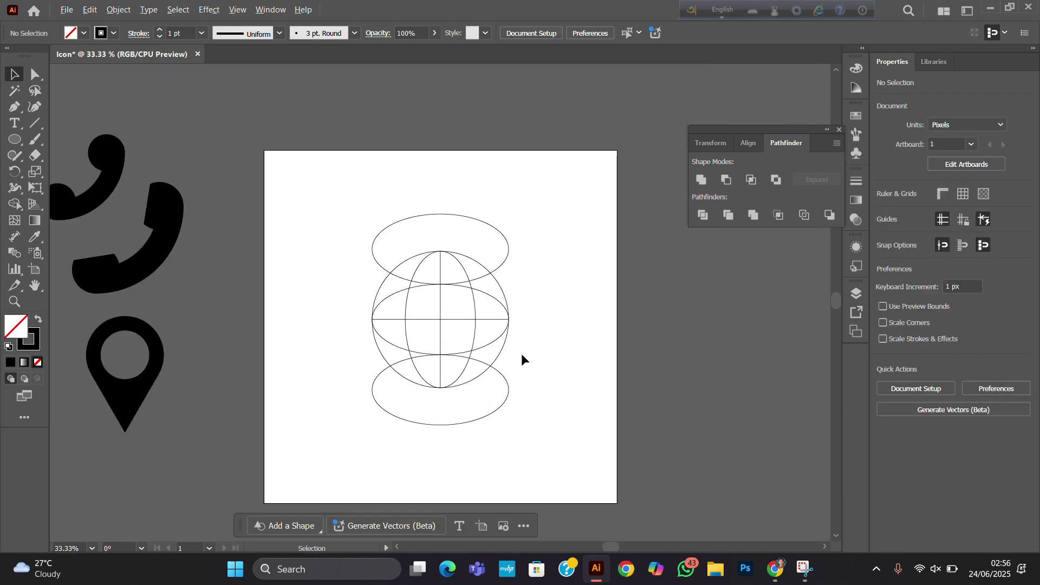
scroll(521, 353, "up", 1, "alt")
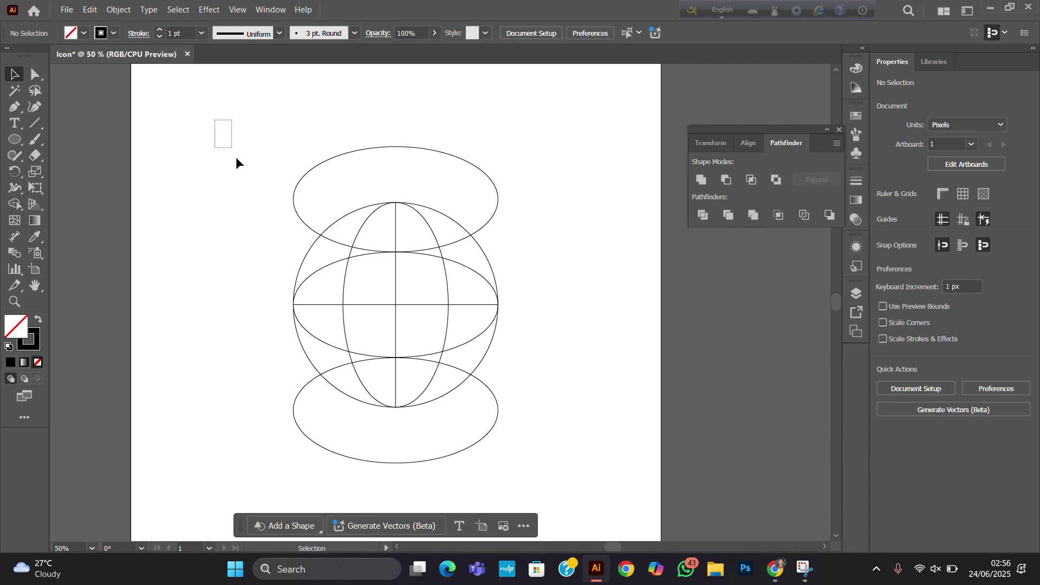
Step: Remove the parts of the upper and lower ellipses lying outside the circle with the Shape Builder tool
left_click_drag(236, 157, 555, 480)
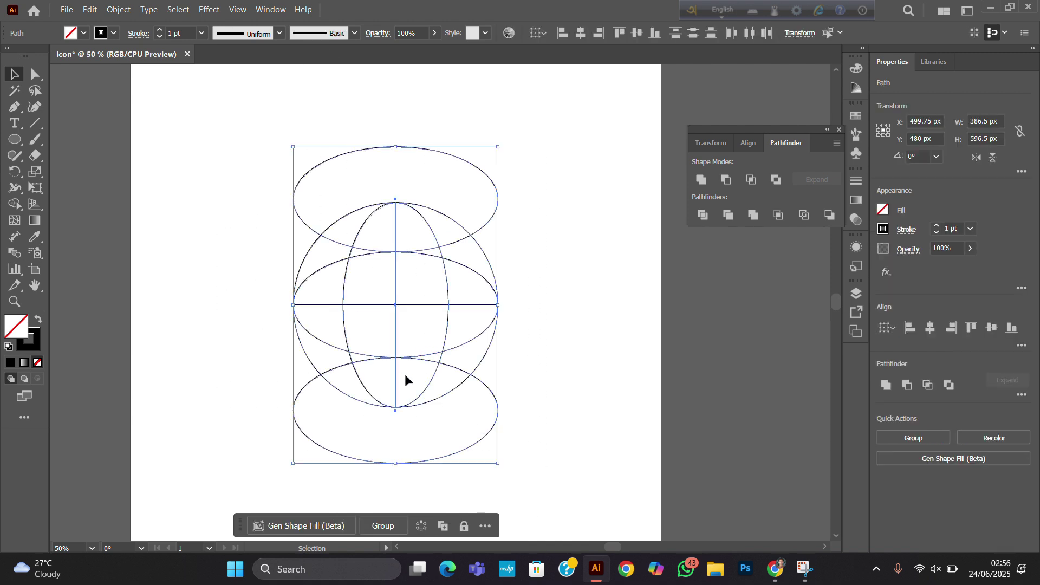
key("shift+m")
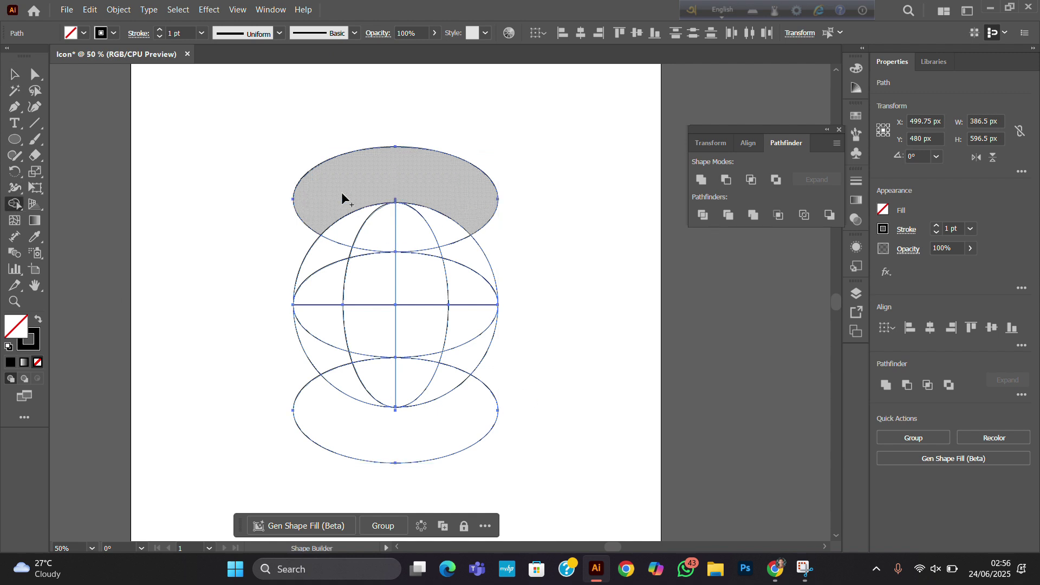
left_click(319, 195, "alt")
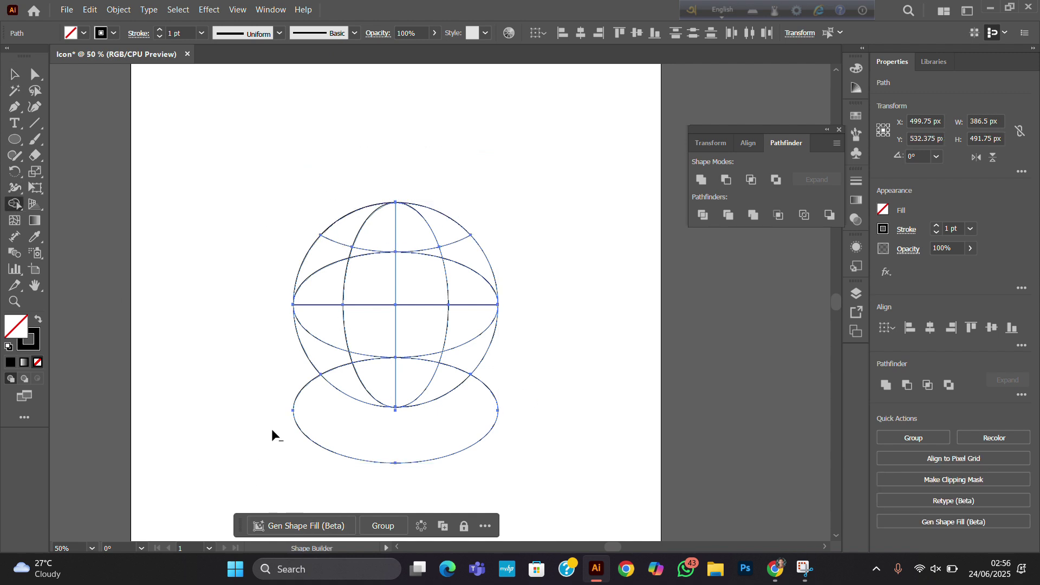
left_click_drag(284, 385, 342, 426)
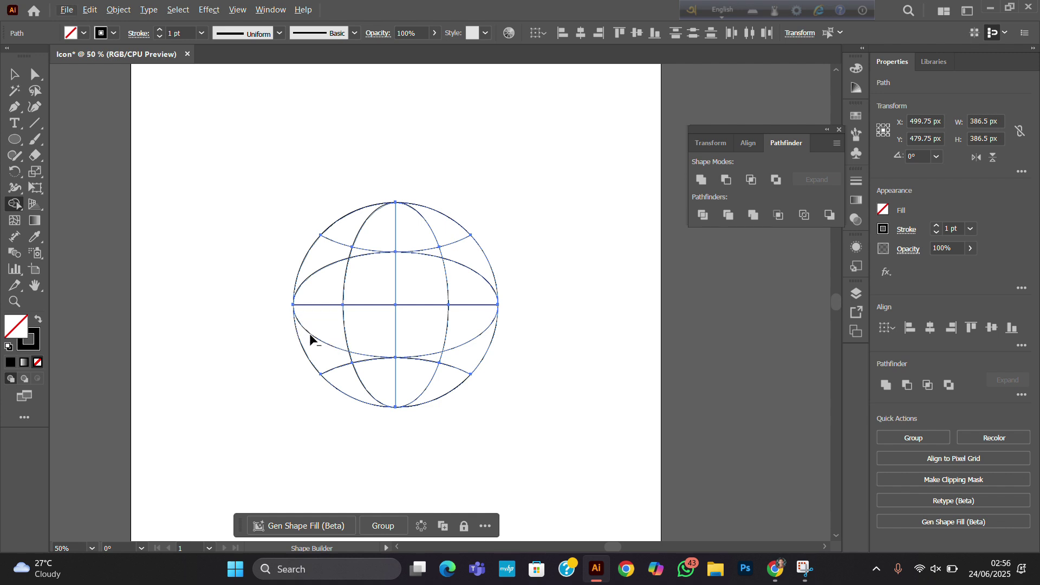
Step: Merge the regions divided by the middle horizontal ellipse with the Shape Builder tool, removing its curves from the globe
left_click_drag(320, 325, 323, 352)
left_click_drag(324, 250, 326, 285)
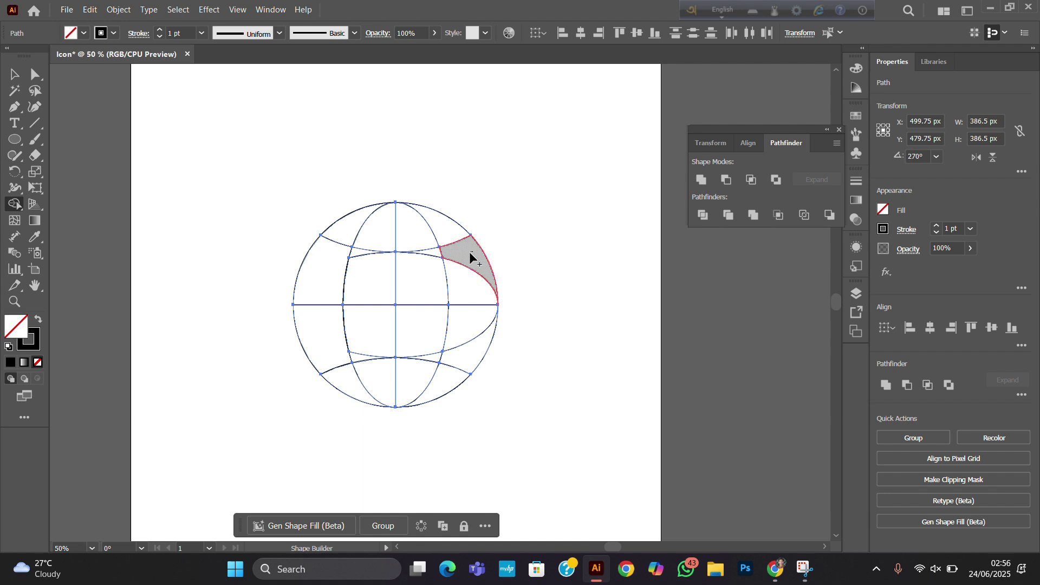
left_click_drag(470, 253, 475, 353)
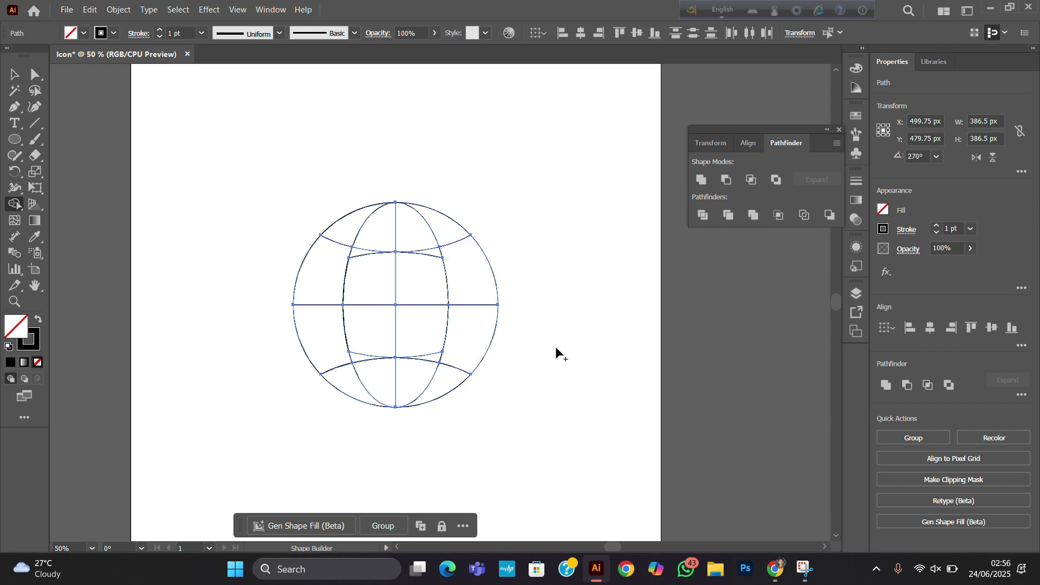
left_click_drag(372, 265, 355, 257)
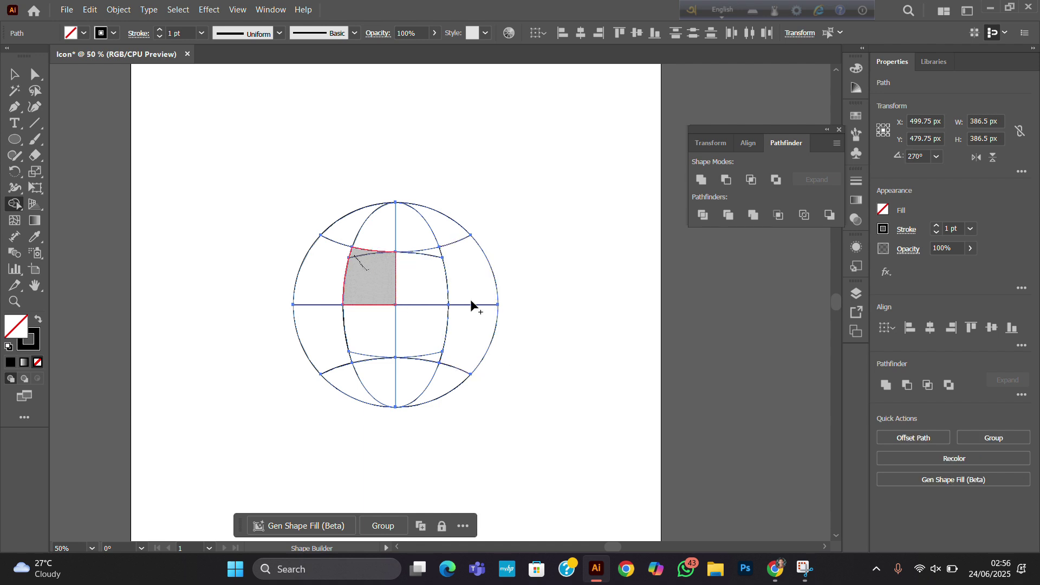
mouse_move(433, 336)
left_mouse_down()
mouse_move(439, 355)
mouse_move(425, 359)
left_mouse_up()
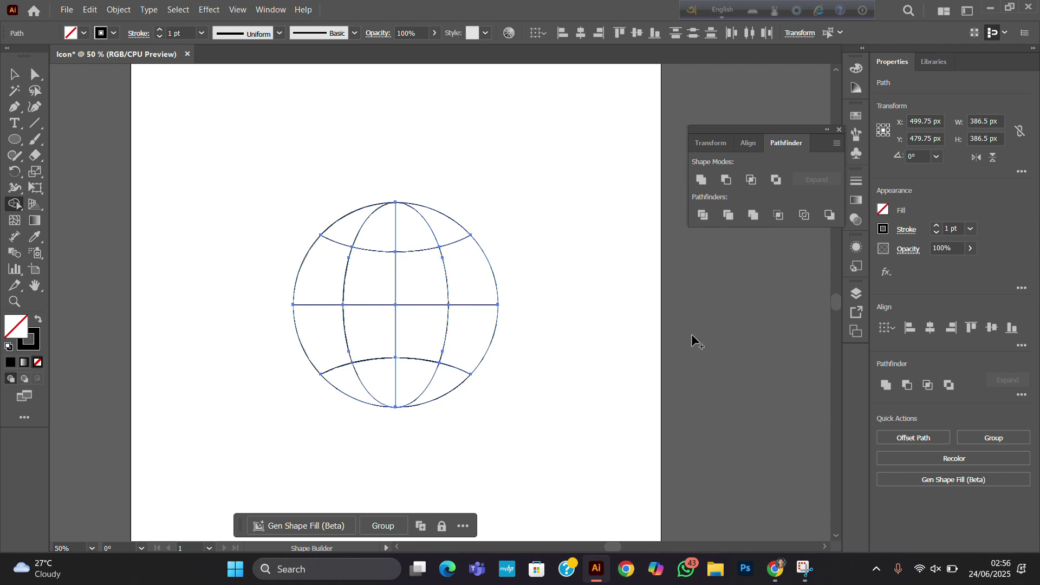
left_click(9, 67)
left_click(309, 157)
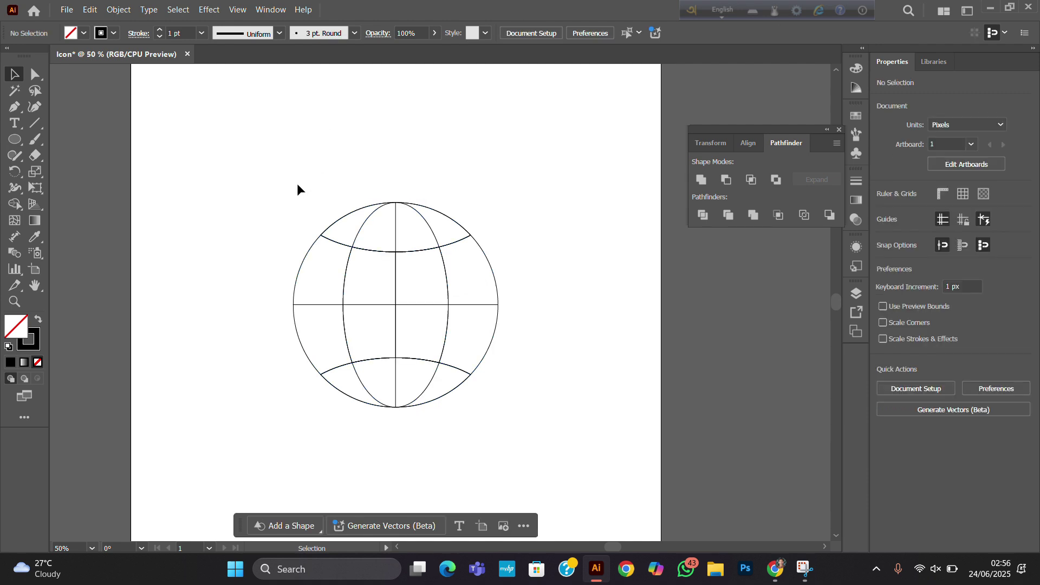
Step: Set the stroke weight of all the globe's paths to 20 pt
left_click_drag(284, 175, 507, 456)
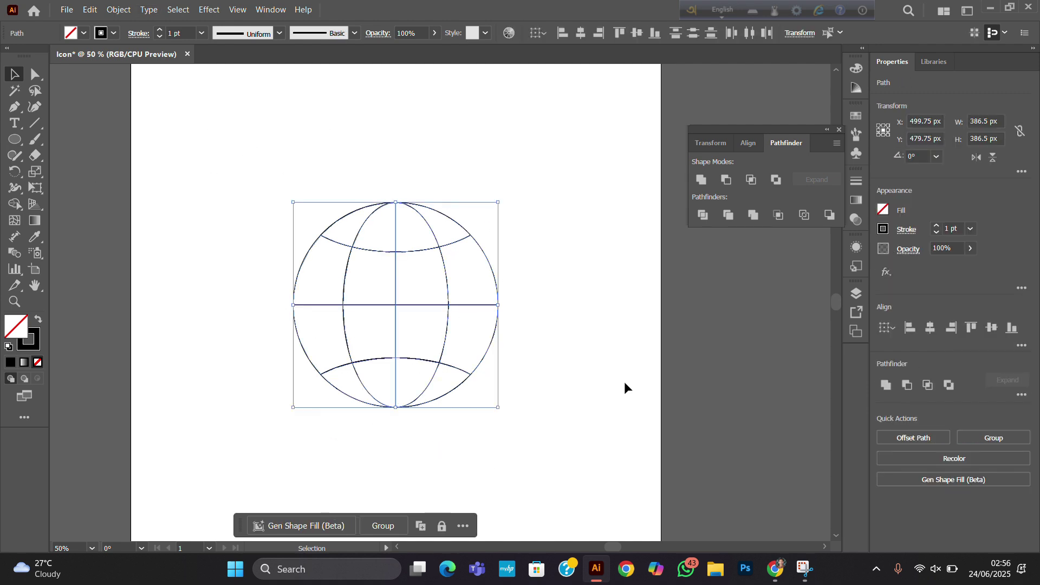
left_click(161, 31)
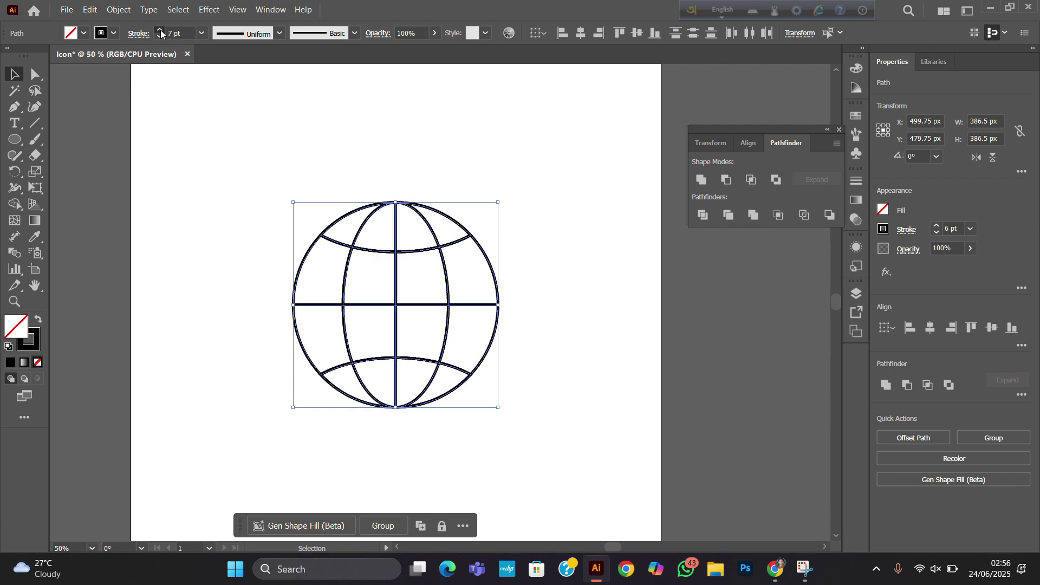
left_click(160, 31)
left_click(160, 31)
left_click(160, 30)
left_click(161, 30)
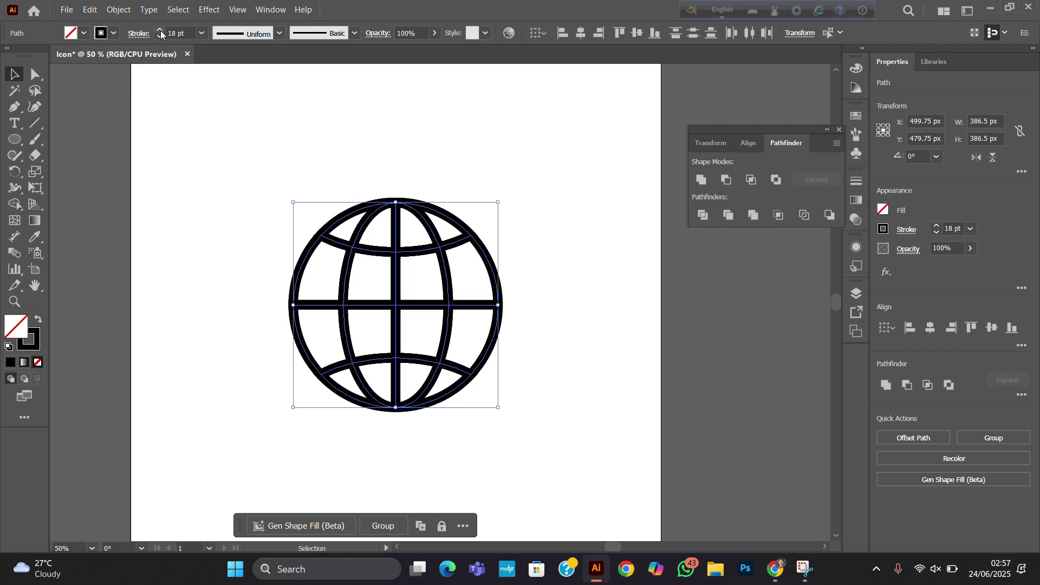
left_click(161, 31)
left_click(160, 31)
left_click(254, 121)
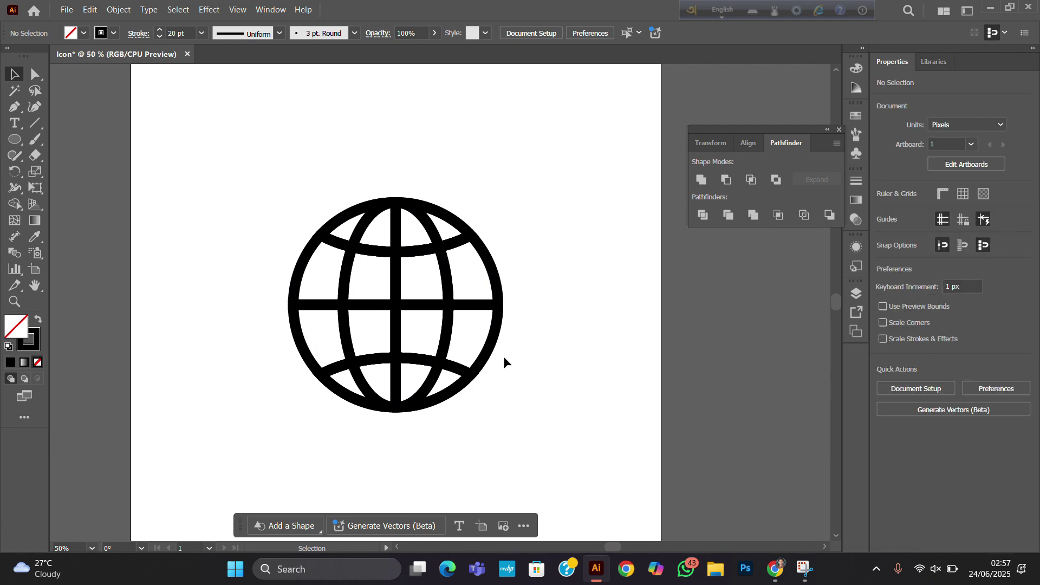
Step: Expand the fill and stroke of all the globe's paths into filled shapes
key("ctrl+minus")
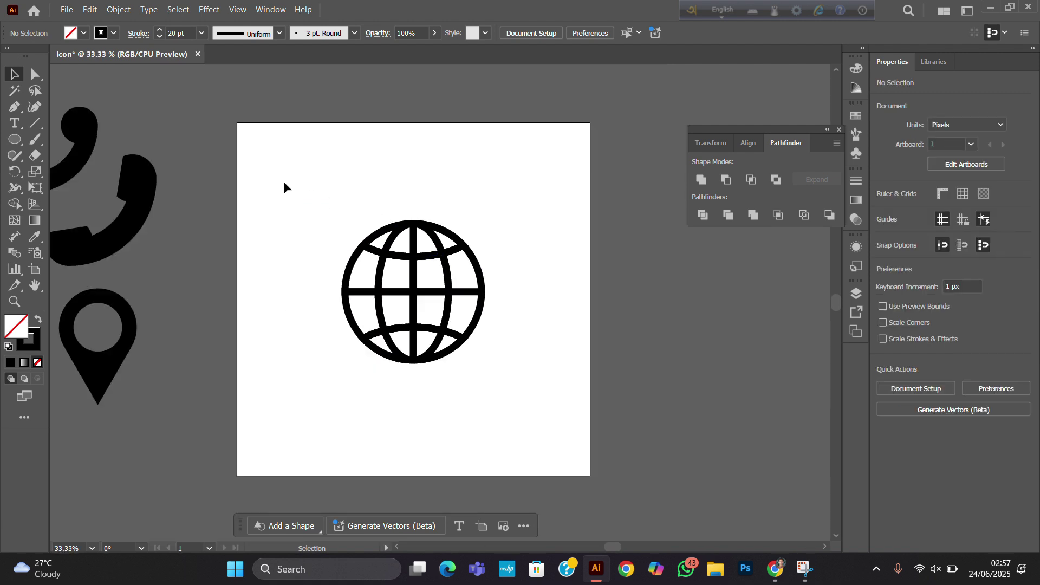
left_click_drag(284, 181, 485, 405)
left_click(118, 12)
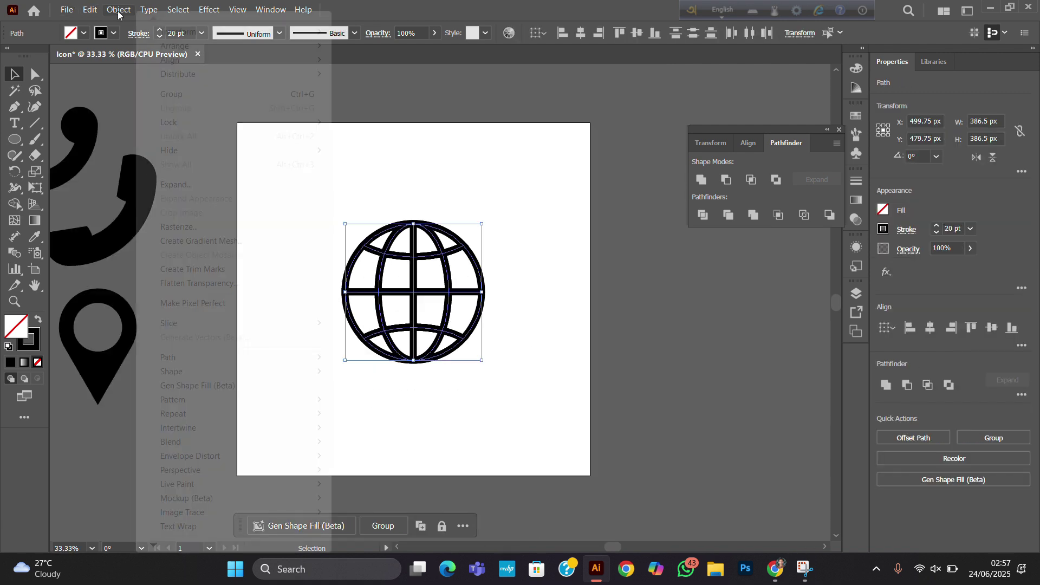
left_click(163, 184)
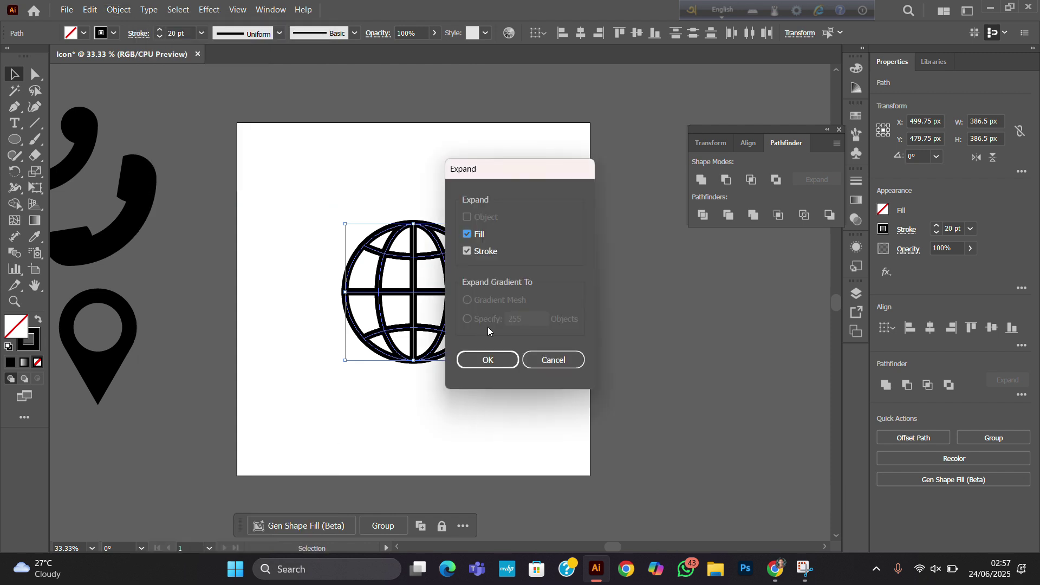
left_click_drag(525, 163, 676, 172)
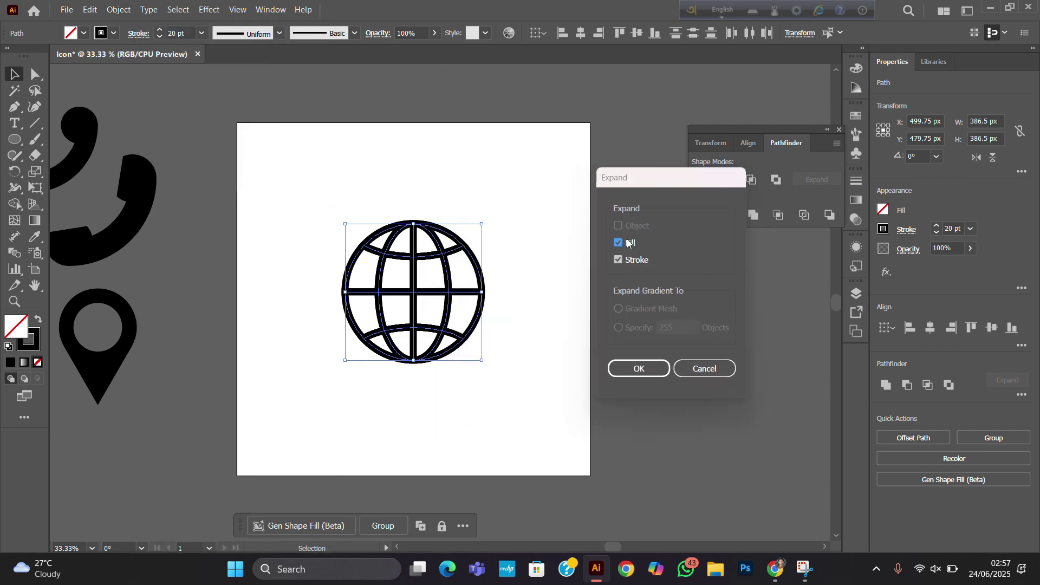
left_click(628, 242)
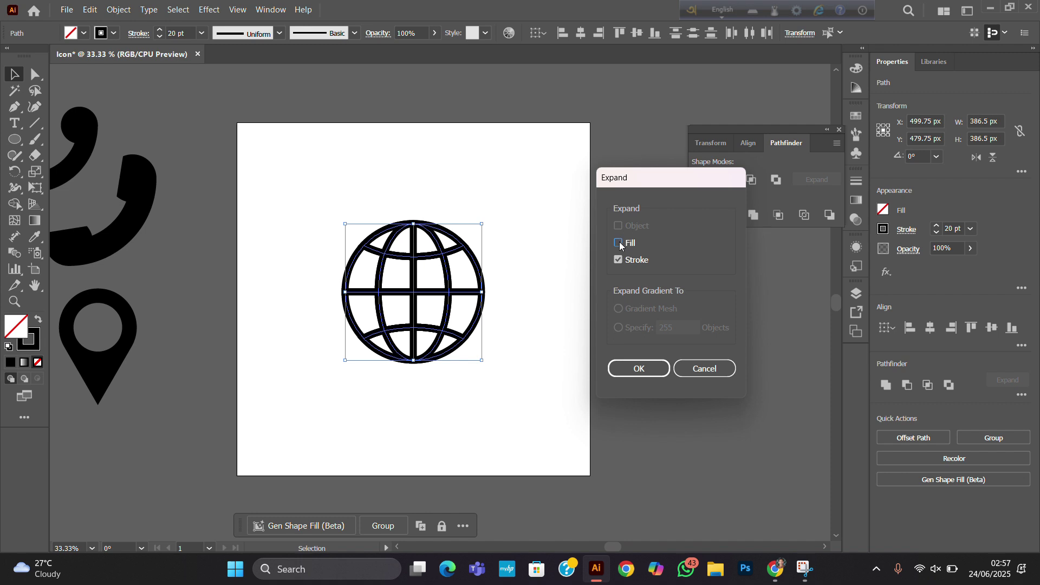
left_click(620, 244)
left_click(649, 370)
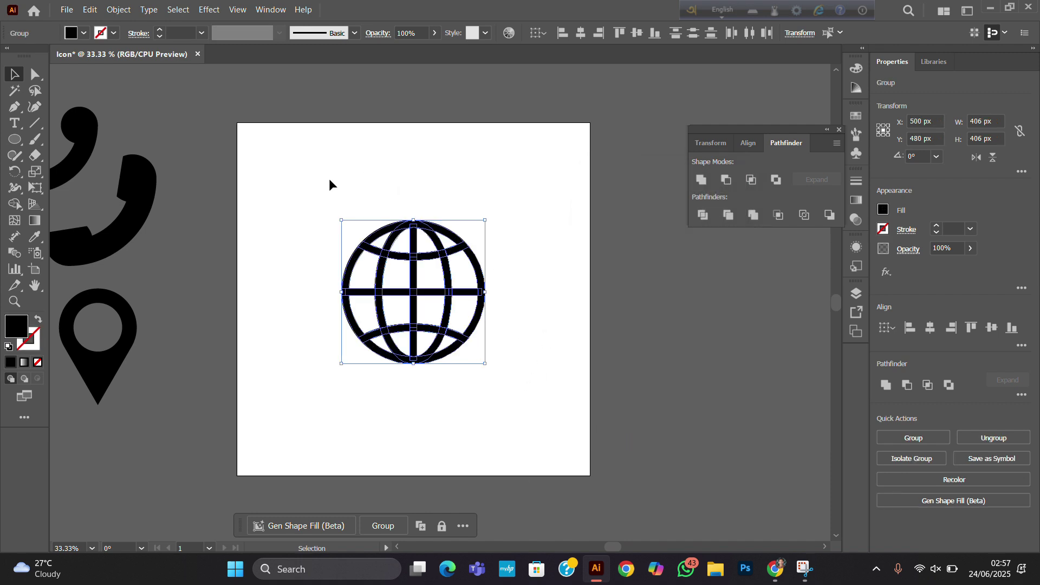
Step: Unite the expanded globe pieces into one shape and close the floating Pathfinder panel
key("ctrl+shift+b")
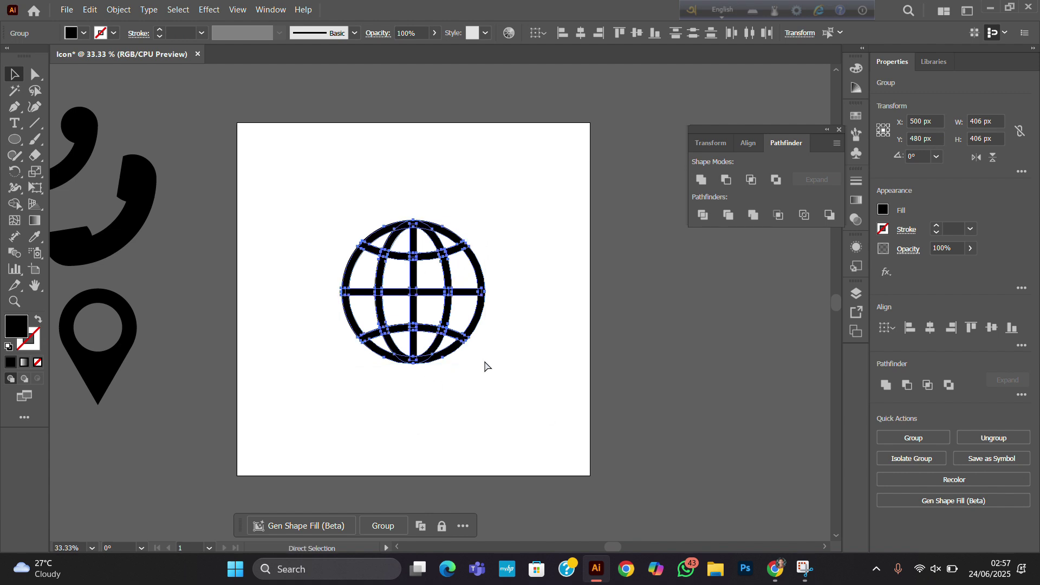
scroll(485, 365, "up", 2)
key("ctrl+shift+b")
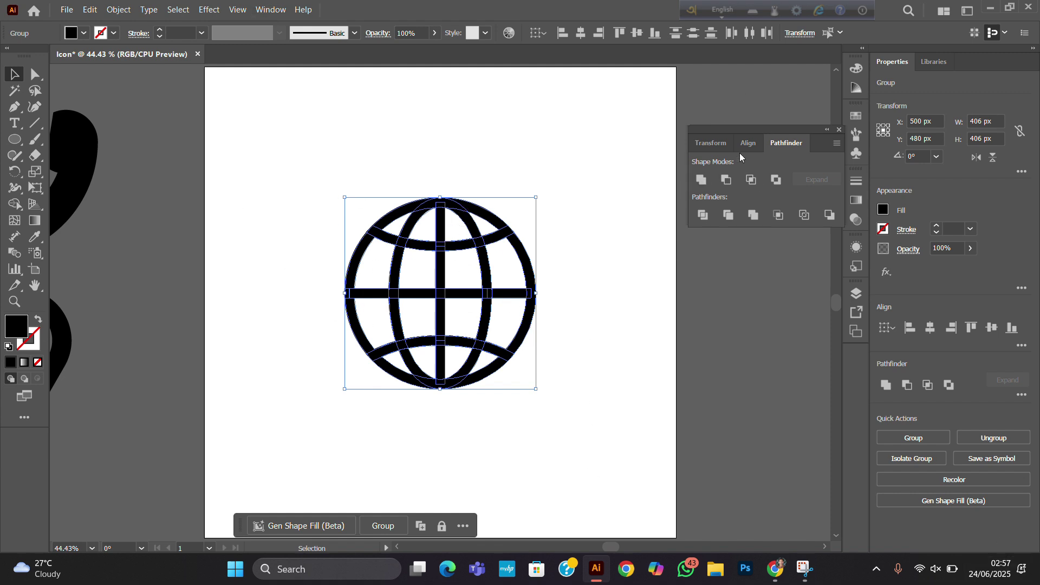
left_click(700, 179)
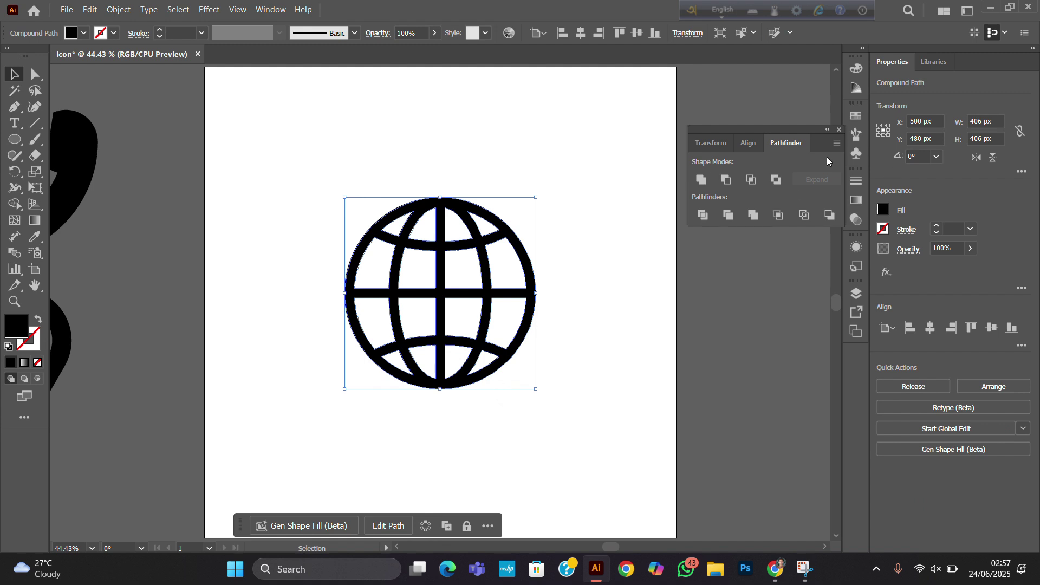
left_click(839, 131)
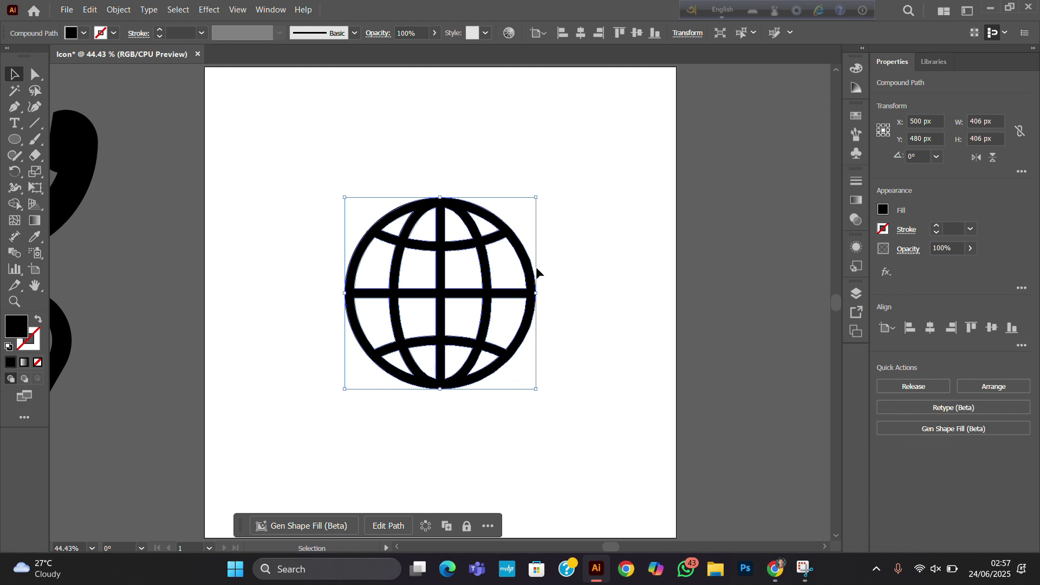
left_click(616, 287)
Step: Change the fill of the two handsets, the map pin and the globe to dark brown
scroll(616, 290, "down", 1)
left_click_drag(616, 290, 628, 230)
scroll(379, 254, "up", 1)
scroll(392, 262, "down", 1)
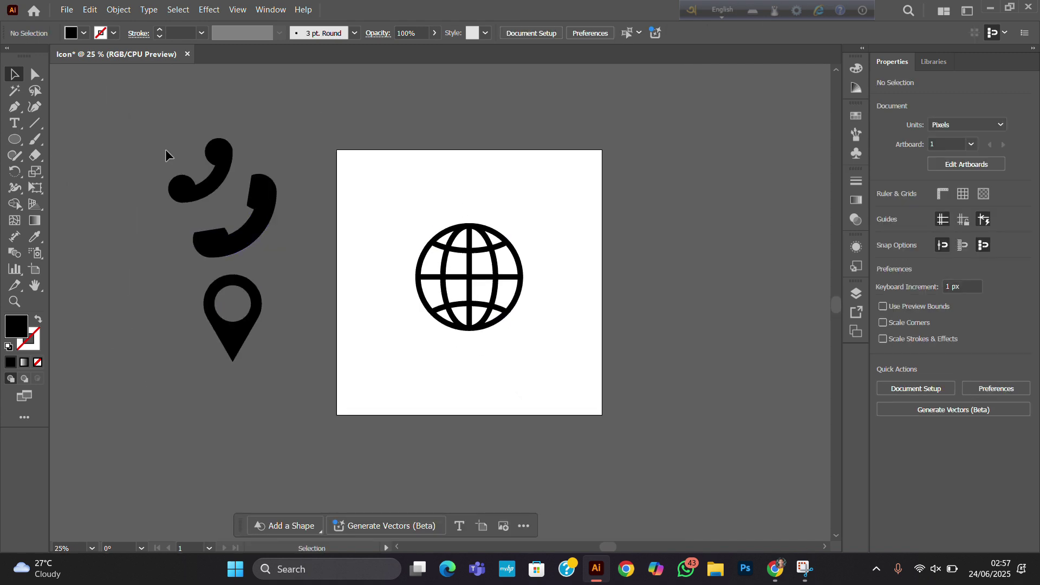
left_click_drag(149, 142, 668, 469)
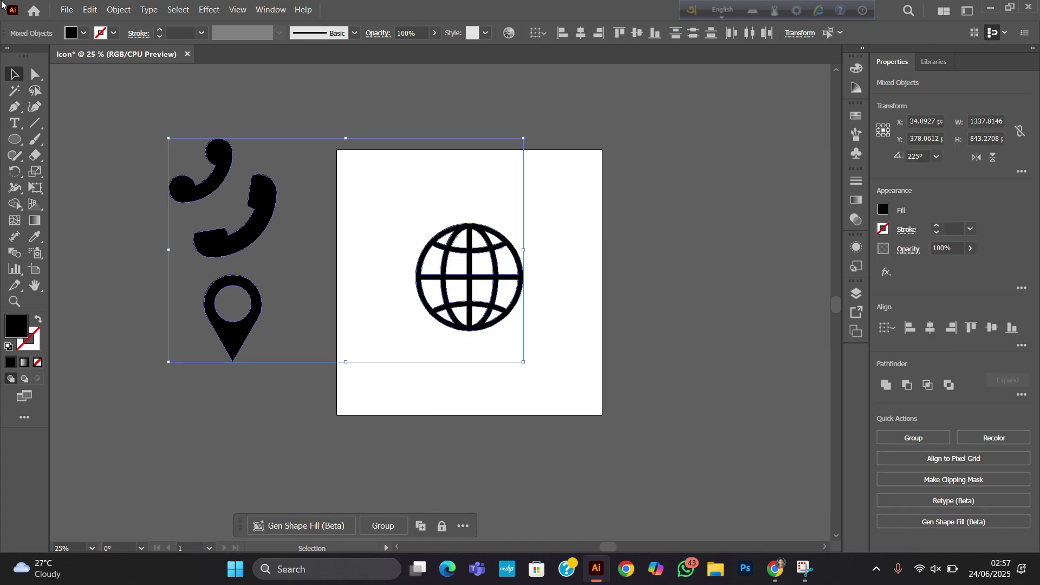
left_click(84, 33)
left_click(106, 102)
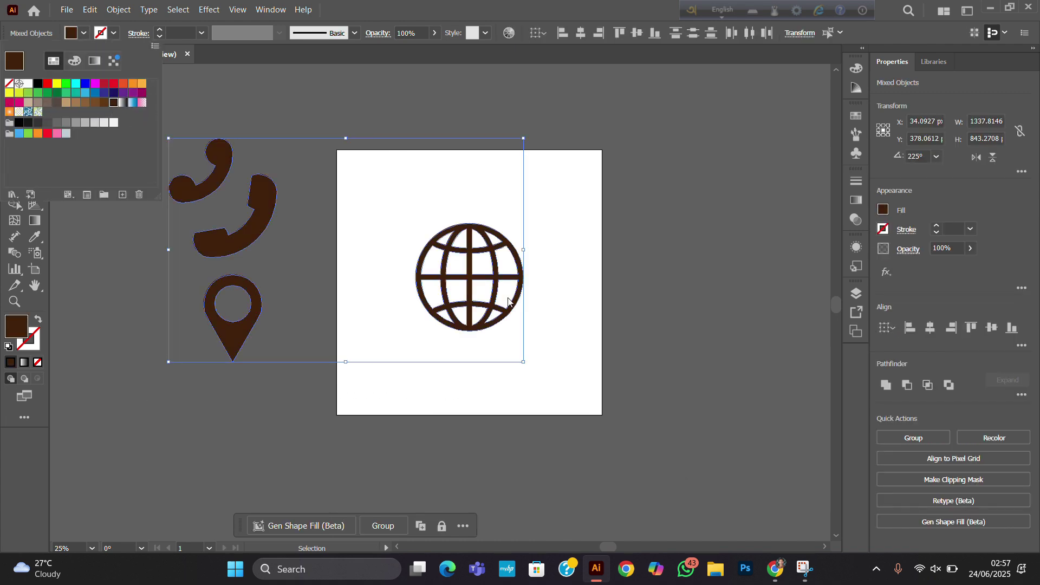
left_click(608, 285)
left_click(557, 298)
Step: Shrink the globe and the map pin and place them side by side in the lower half of the artboard, pin left of globe
left_click_drag(376, 226, 584, 349)
left_click(295, 335)
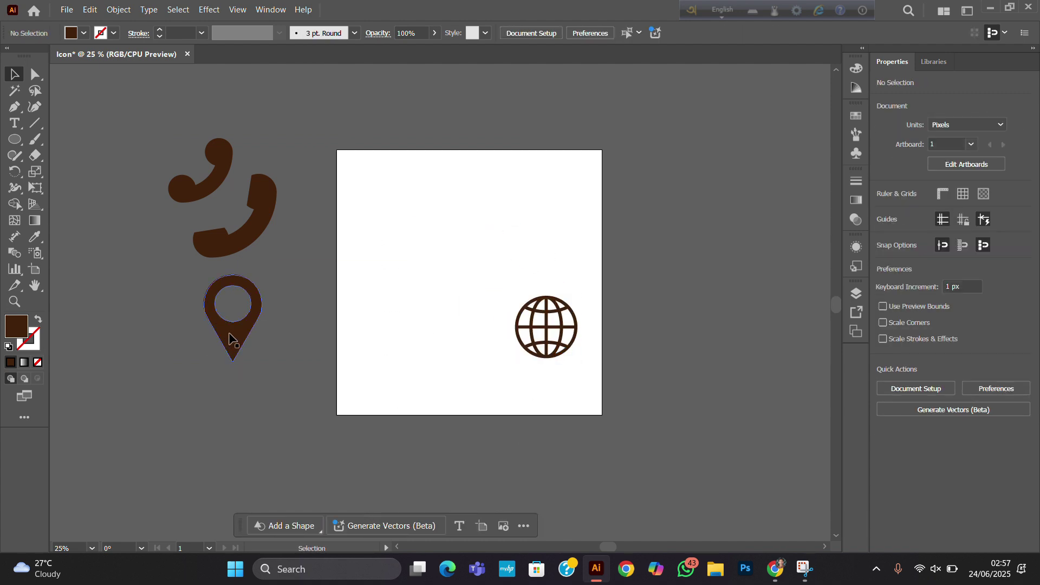
left_click_drag(231, 341, 450, 295)
Step: Place both handsets in the artboard's upper half, shrinking the angular one above the globe and leaving the round-ended one about 243 px wide at its left
left_click_drag(281, 242, 566, 219)
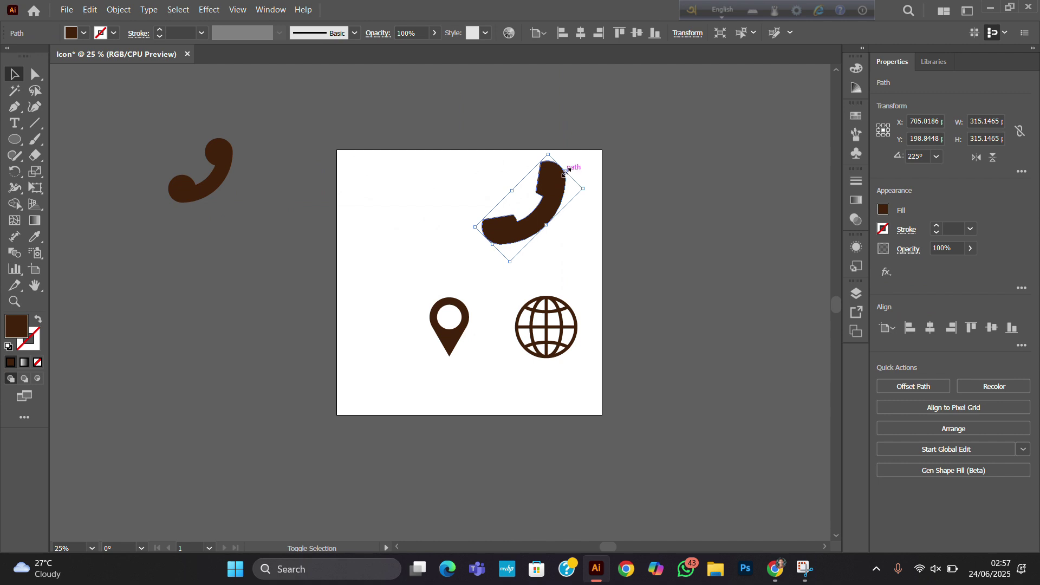
left_click_drag(564, 170, 554, 182)
left_click_drag(209, 187, 437, 228)
left_click_drag(463, 194, 461, 195)
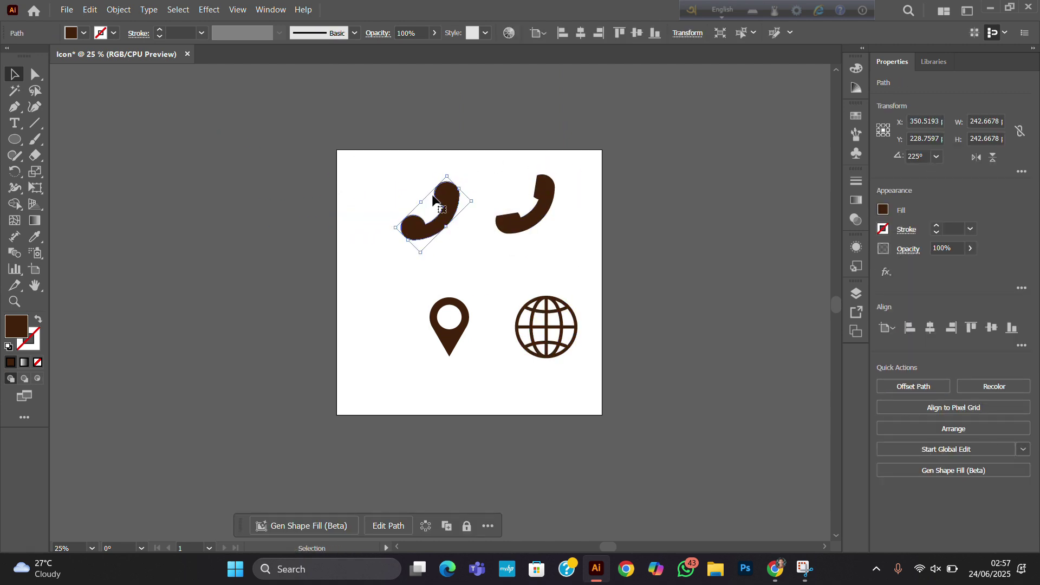
left_click_drag(384, 180, 587, 380)
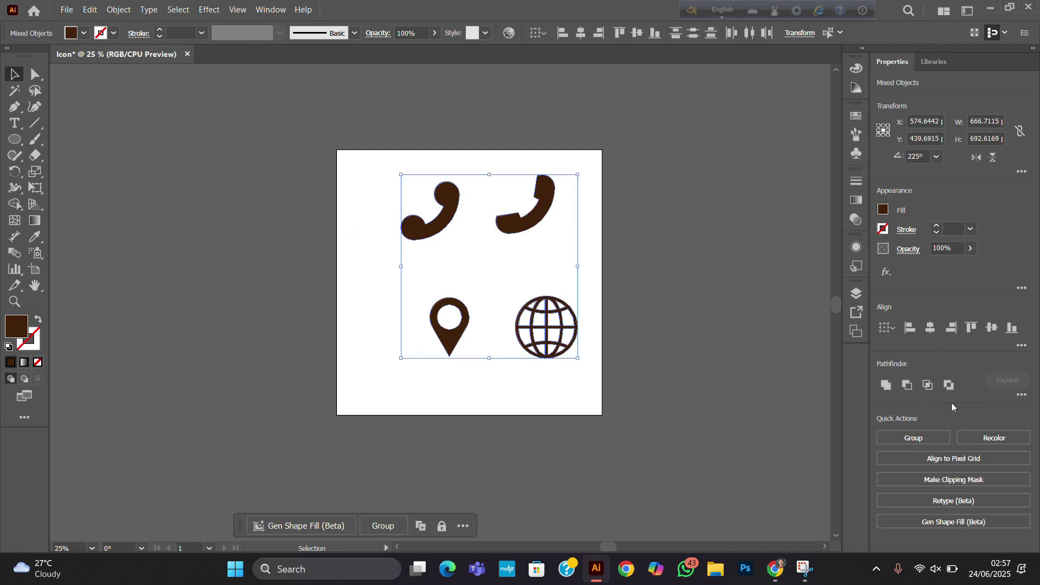
left_click(588, 250)
left_click_drag(495, 154, 606, 347)
left_click(552, 209)
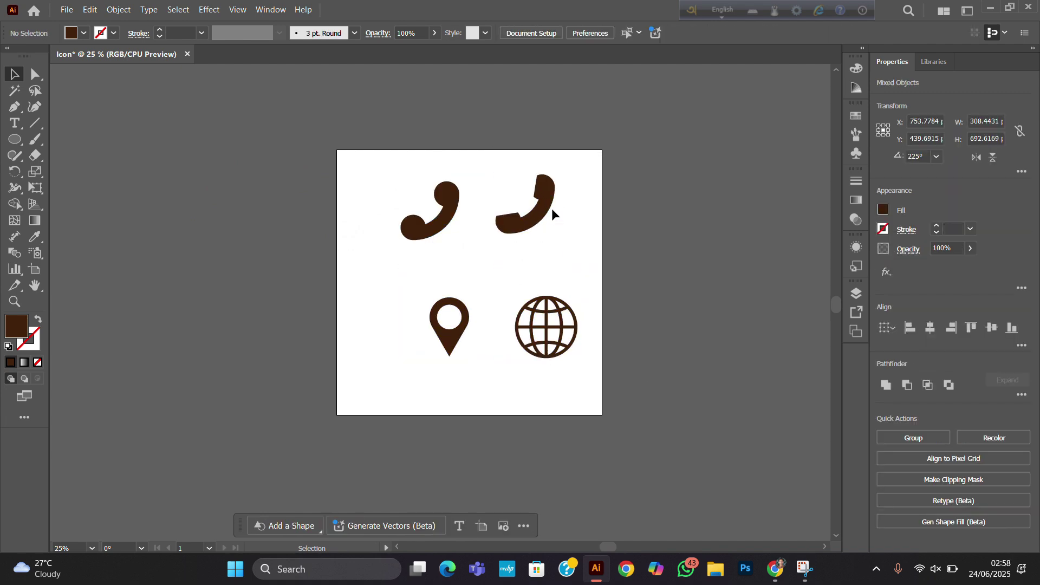
left_click_drag(537, 183, 589, 414)
key("ctrl+z")
Step: Center the globe horizontally under the angular handset, using the handset as the key object
left_click_drag(514, 183, 597, 357)
left_click(530, 212)
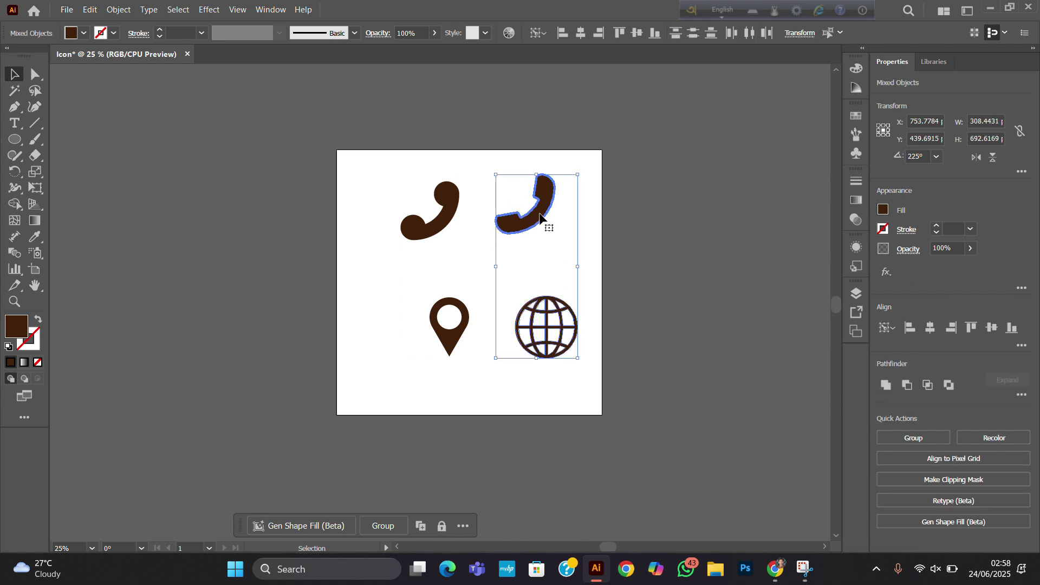
left_click(930, 327)
left_click(714, 372)
Step: Center the map pin horizontally under the round-ended handset, using the handset as the key object
left_click_drag(379, 182, 443, 355)
left_click(431, 237)
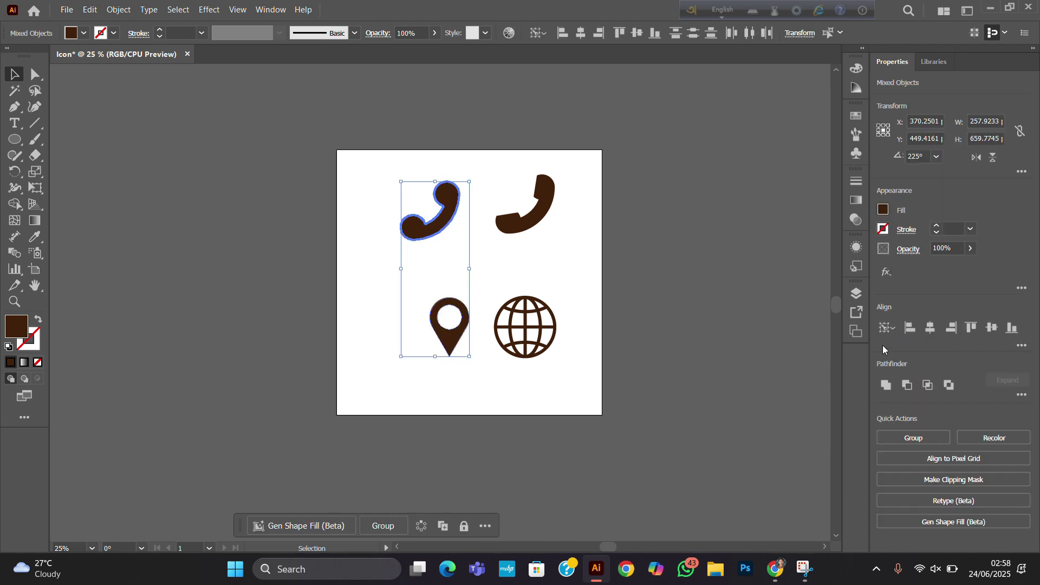
left_click(929, 327)
left_click(641, 367)
Step: Enlarge the four icons together to about 668 x 788 px overall and group them
left_click_drag(350, 173, 559, 397)
left_click_drag(558, 360, 567, 372)
key("a")
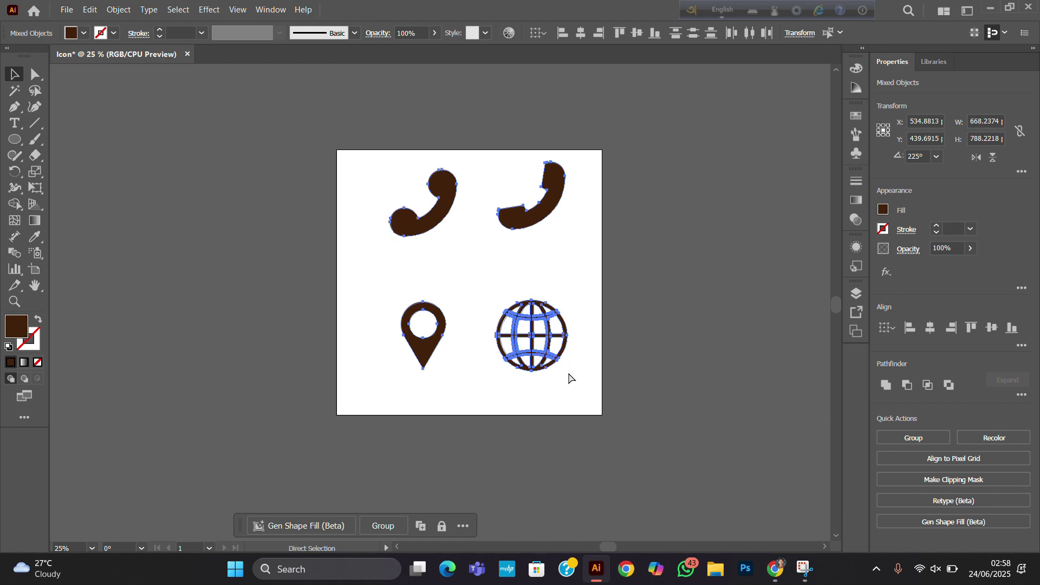
key("ctrl+g")
Step: Center the icon group horizontally and vertically on the artboard
key("ctrl+s")
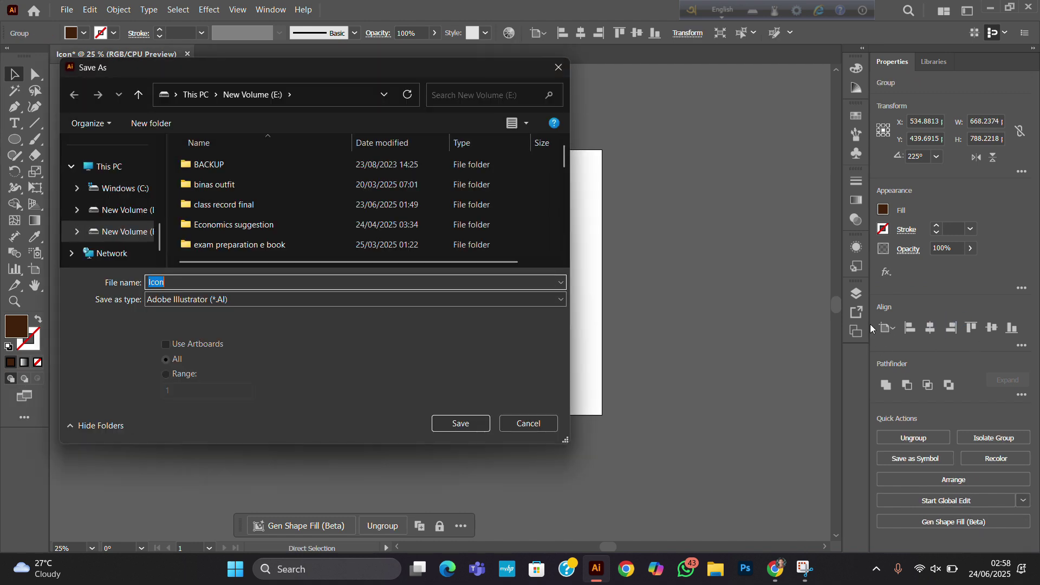
left_click(520, 428)
key("v")
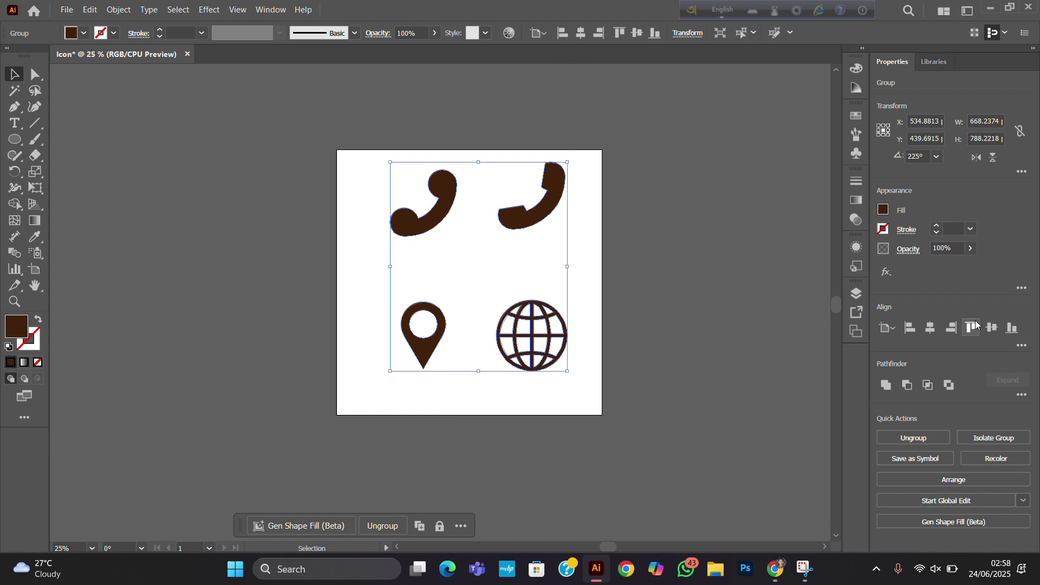
left_click(938, 327)
left_click(991, 327)
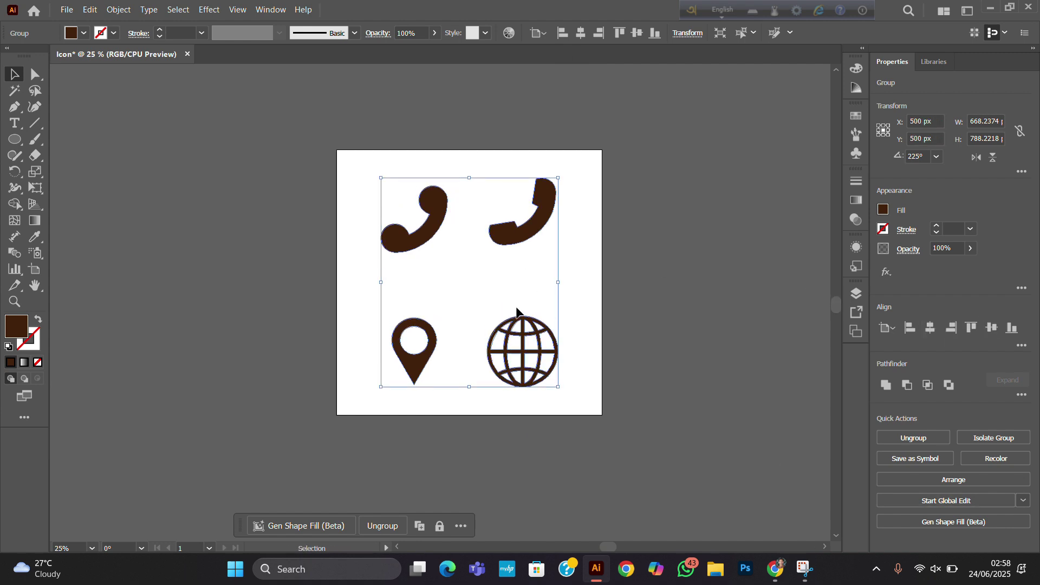
left_click(625, 238)
scroll(424, 192, "up", 1)
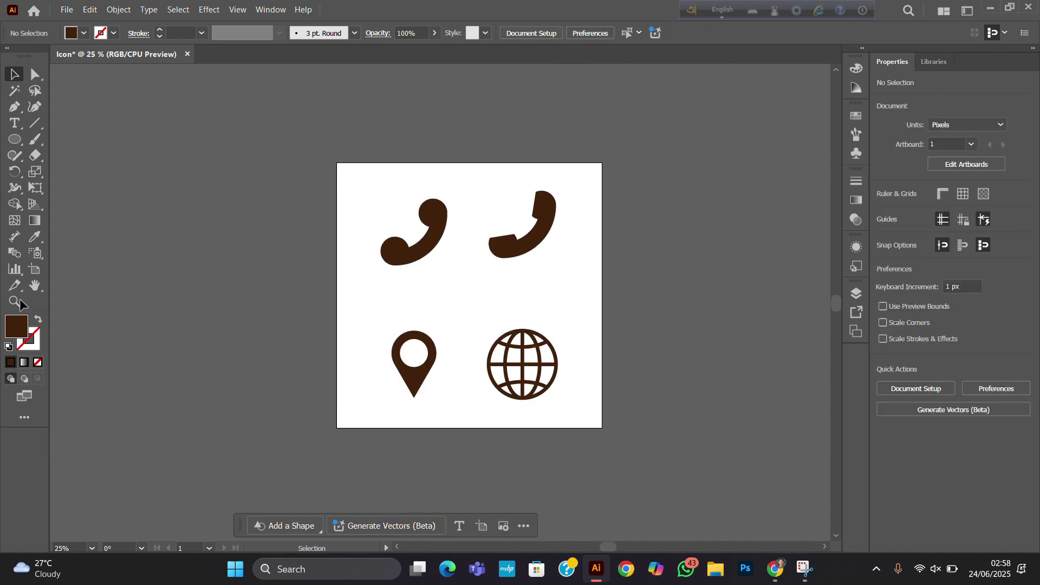
Step: Add a 1000 x 1000 px rectangle and center it on the artboard behind the icons
right_click(16, 141)
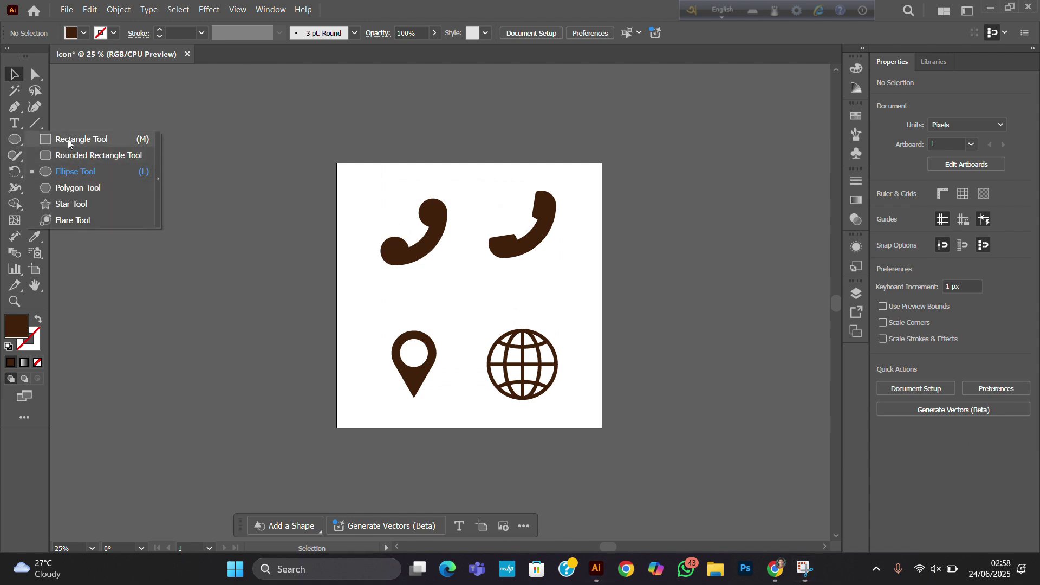
left_click(67, 138)
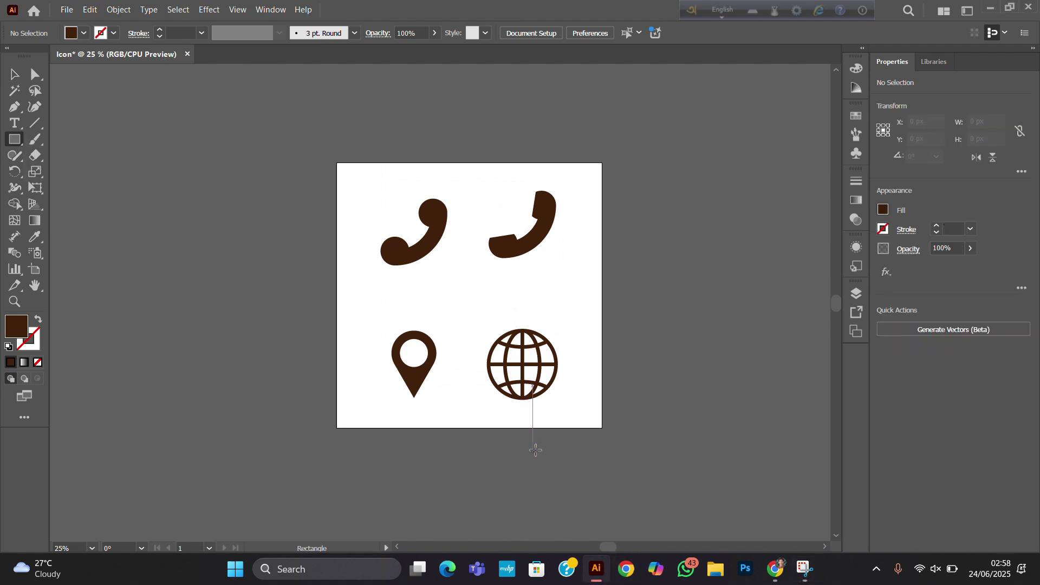
left_click(468, 287)
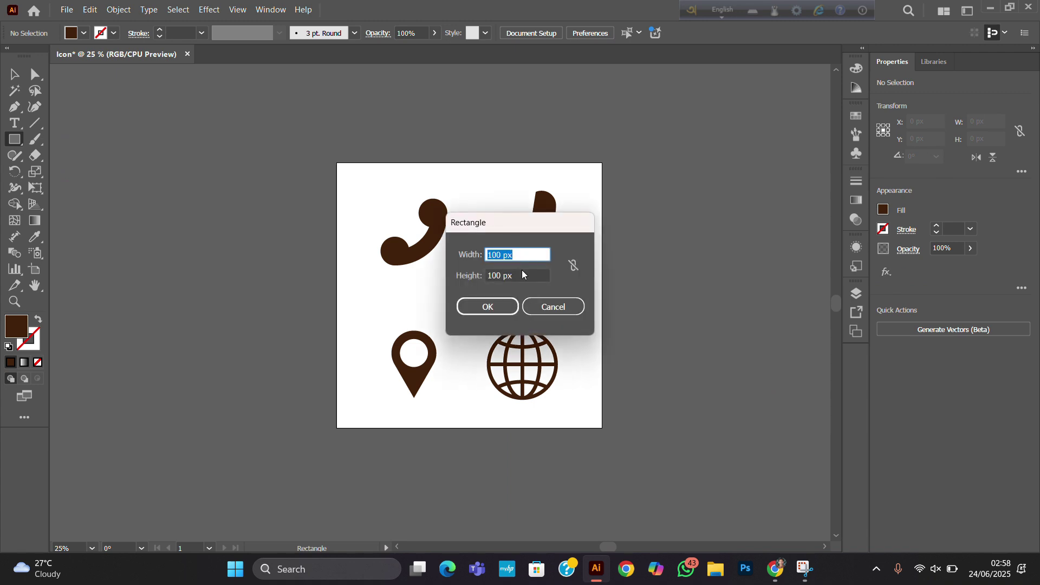
type("1000")
key("Tab")
type("1")
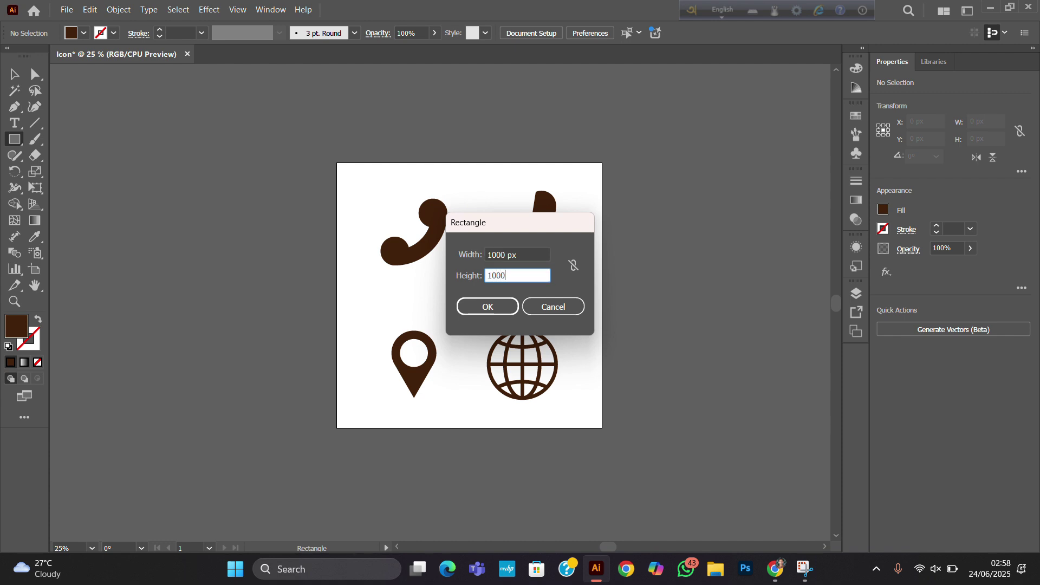
type("000")
key("Return")
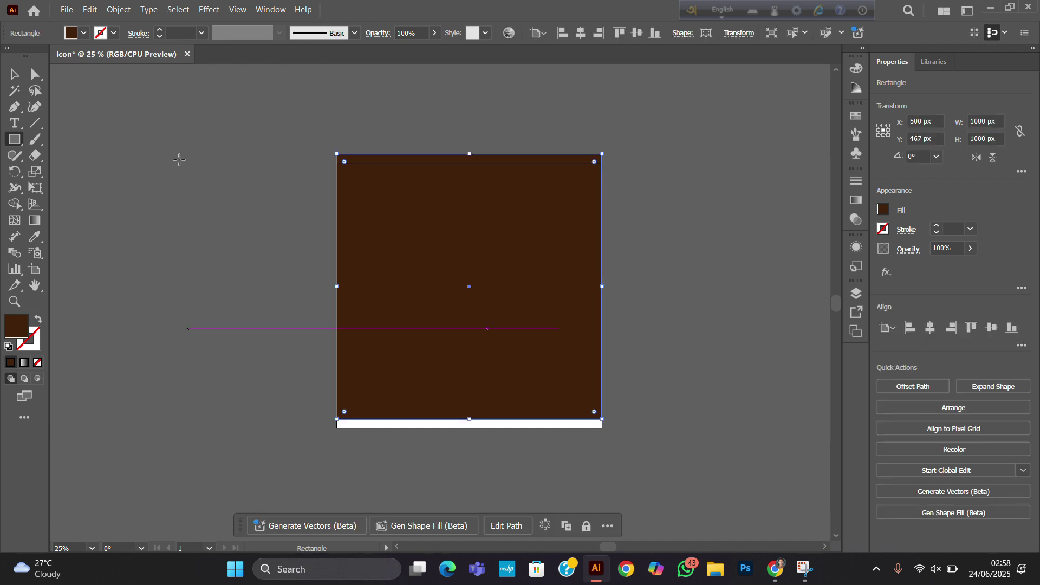
left_click(14, 75)
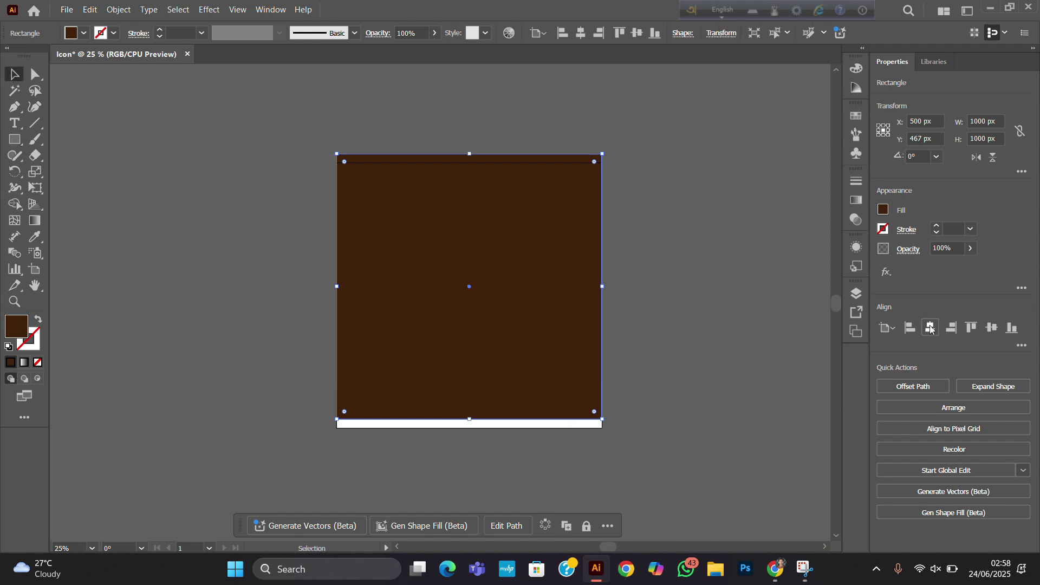
left_click(992, 327)
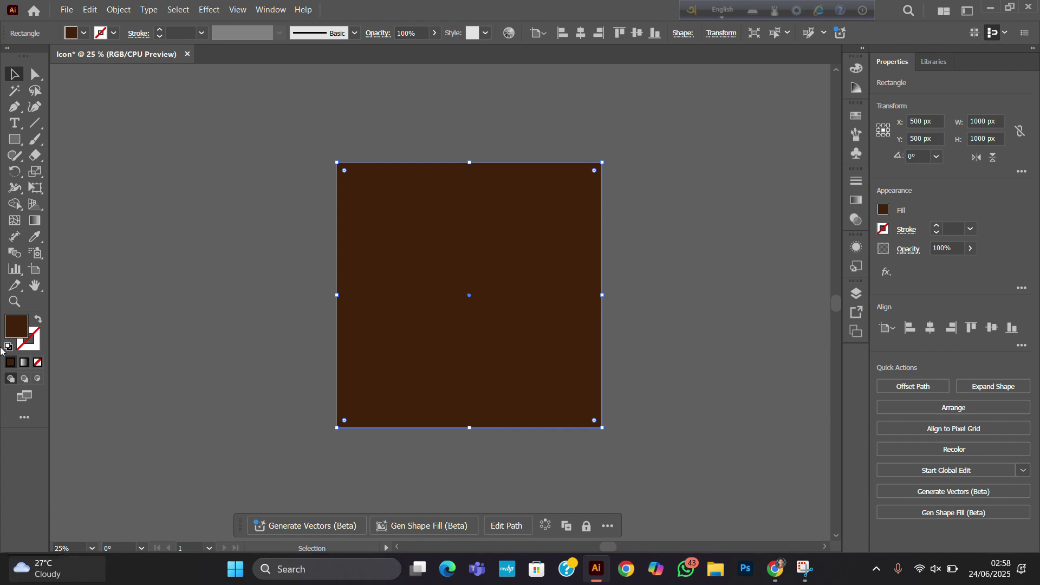
Step: Fill the background rectangle with the bright cyan swatch and deselect it
left_click(88, 33)
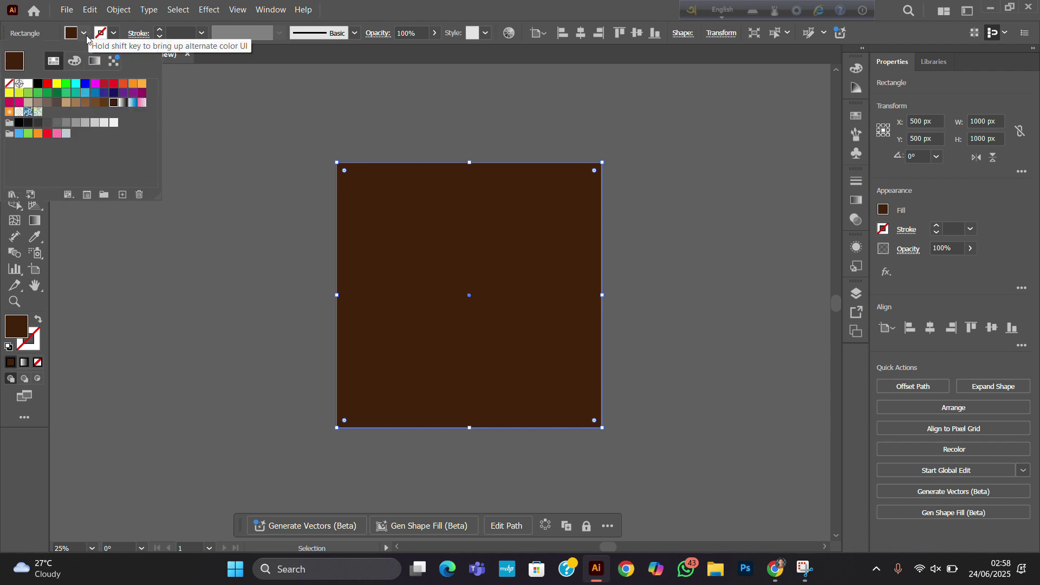
left_click(76, 84)
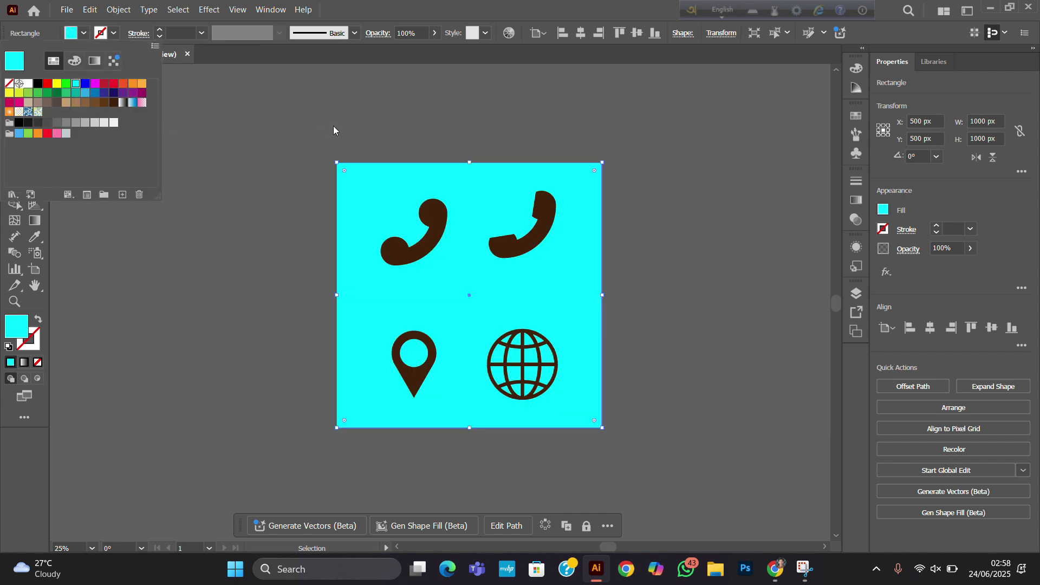
left_click(714, 266)
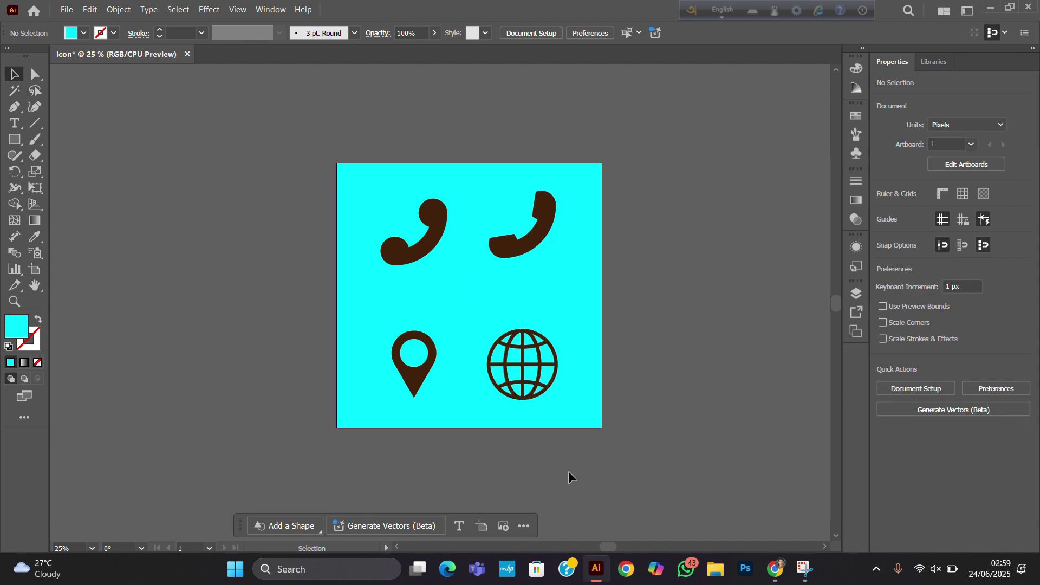
scroll(508, 443, "up", 3)
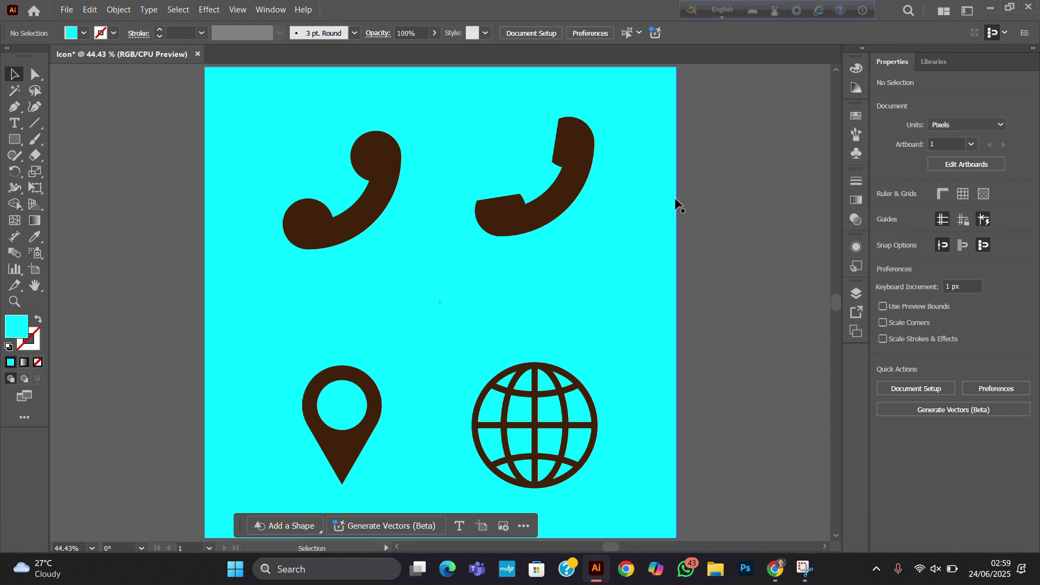